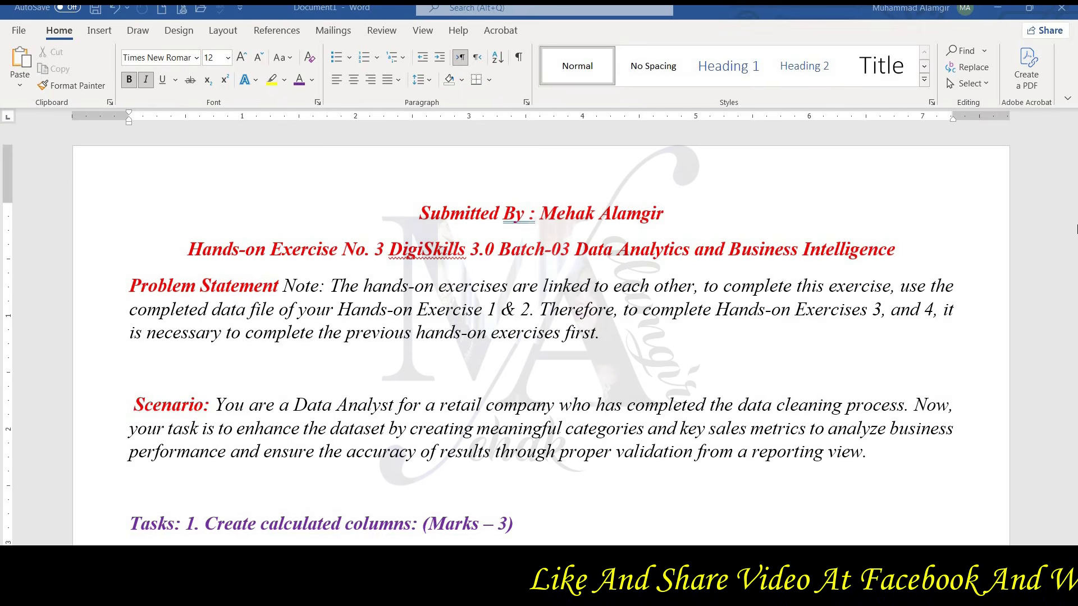
Read the exercise's calculated-column tasks, including the required Sales Category column name, and switch to Power BI Desktop
scroll(1076, 229, "down", 1)
scroll(1076, 229, "down", 1)
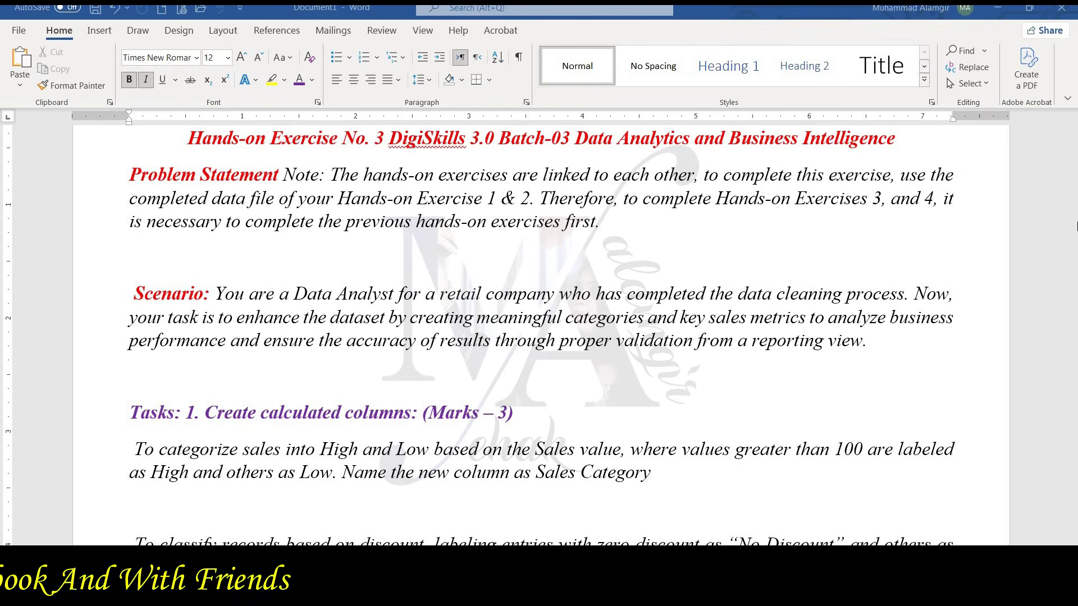
scroll(1076, 226, "down", 3)
scroll(1077, 225, "down", 4)
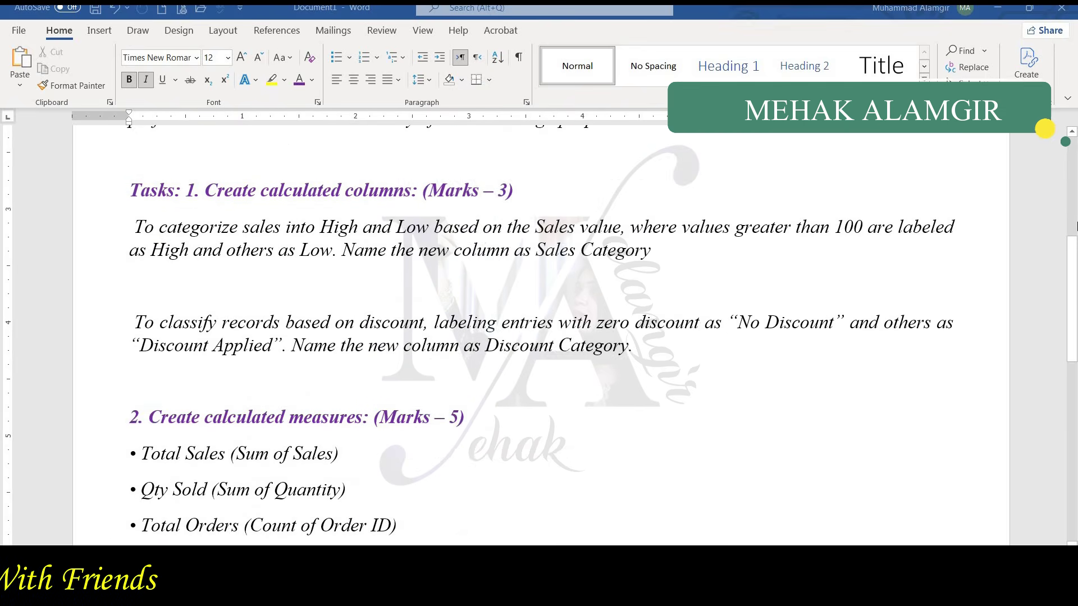
scroll(1076, 225, "up", 2)
scroll(1076, 226, "up", 1)
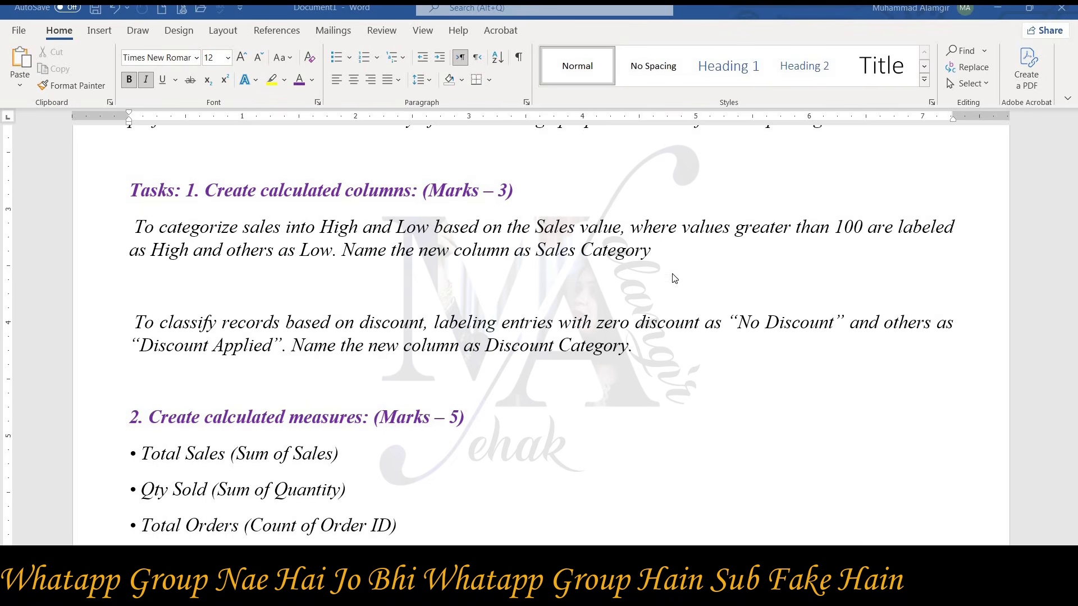
left_click_drag(536, 251, 653, 250)
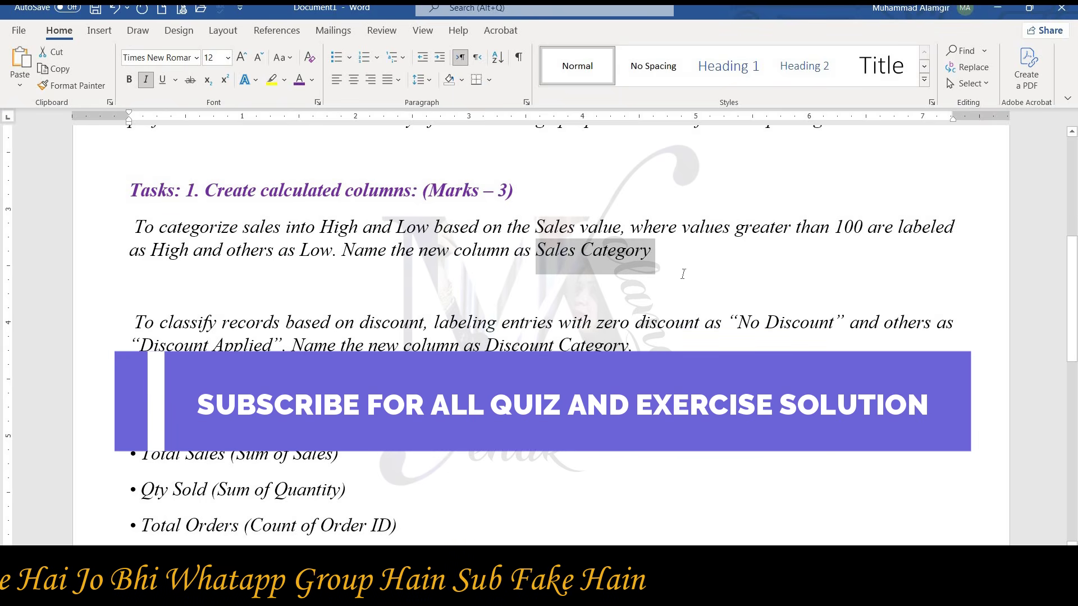
left_click(660, 256)
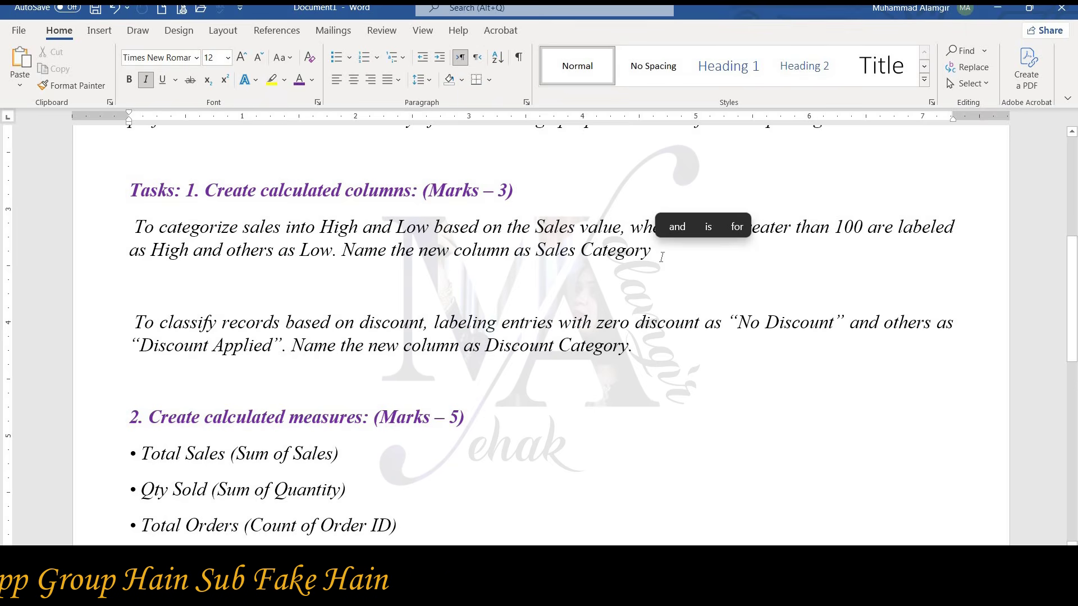
key("alt+Tab")
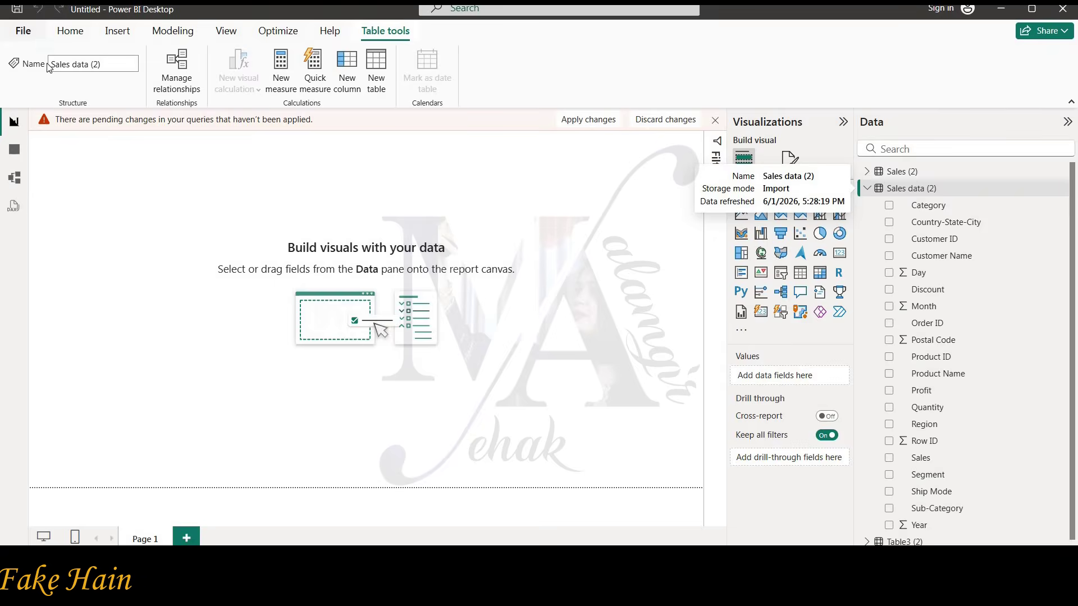
left_click(23, 30)
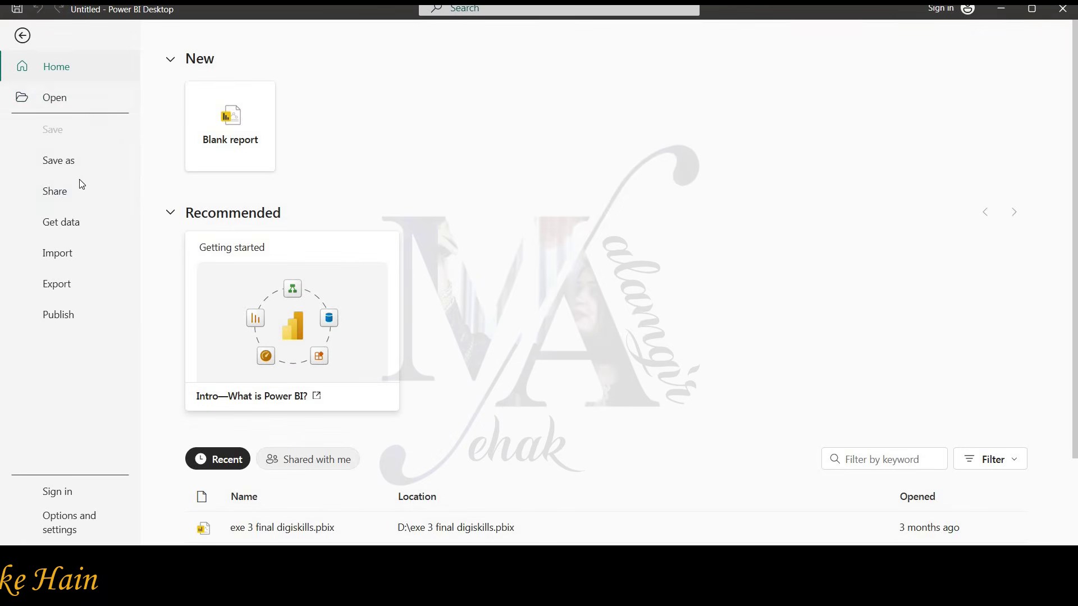
left_click(100, 109)
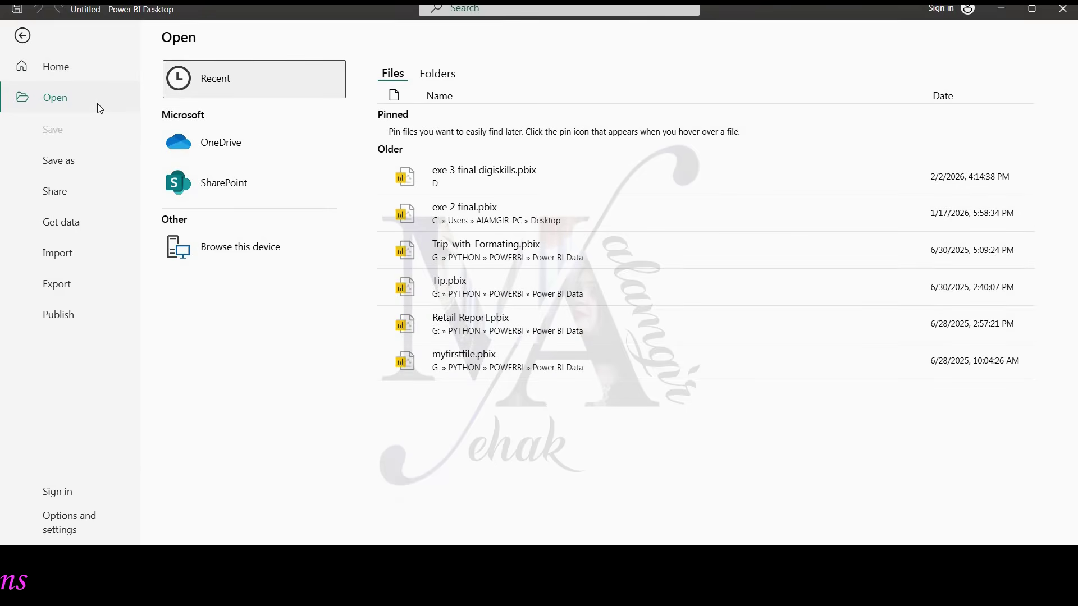
left_click(236, 253)
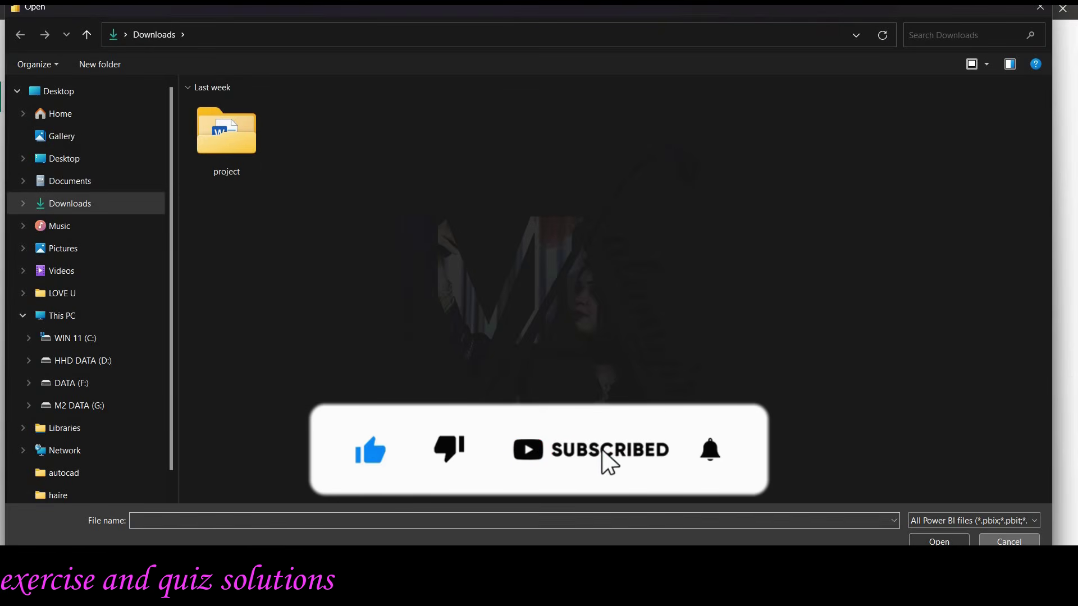
key("Escape")
left_click(23, 37)
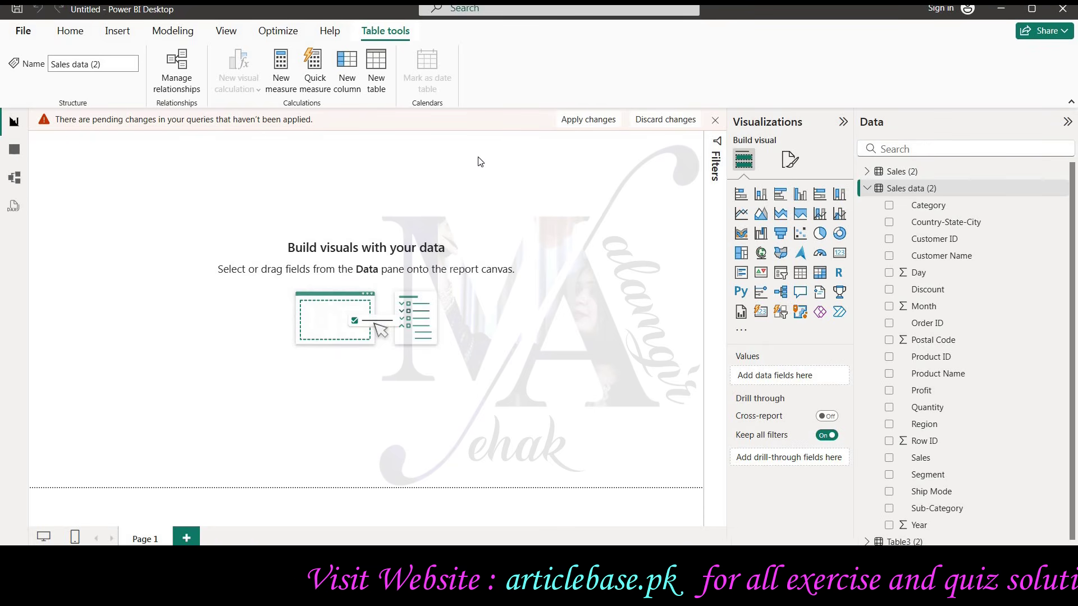
Display the rows of the Sales data (2) table in Table view
left_click(899, 189)
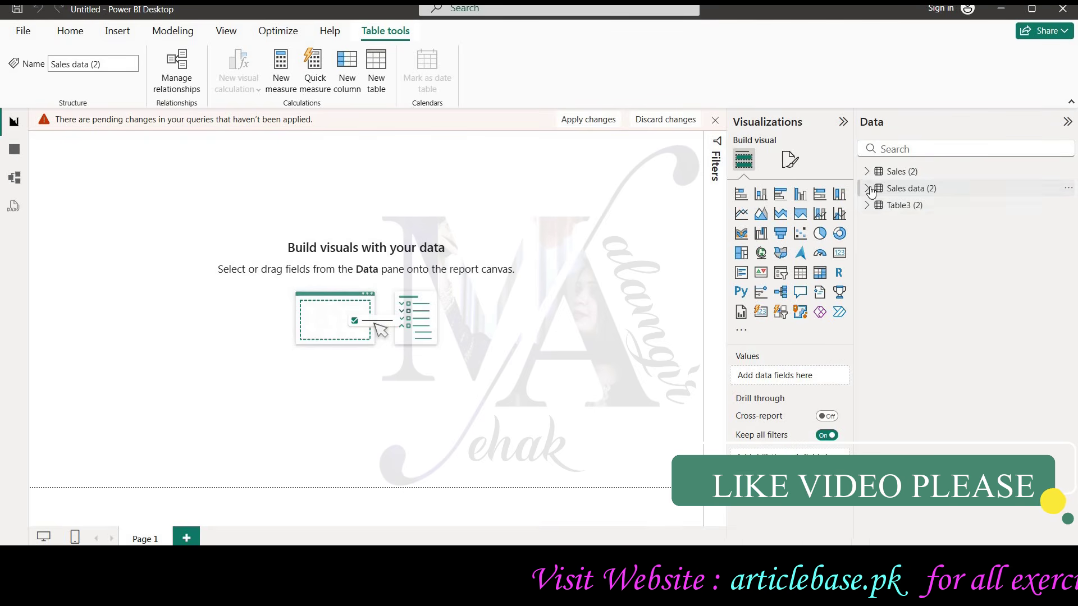
left_click(906, 189)
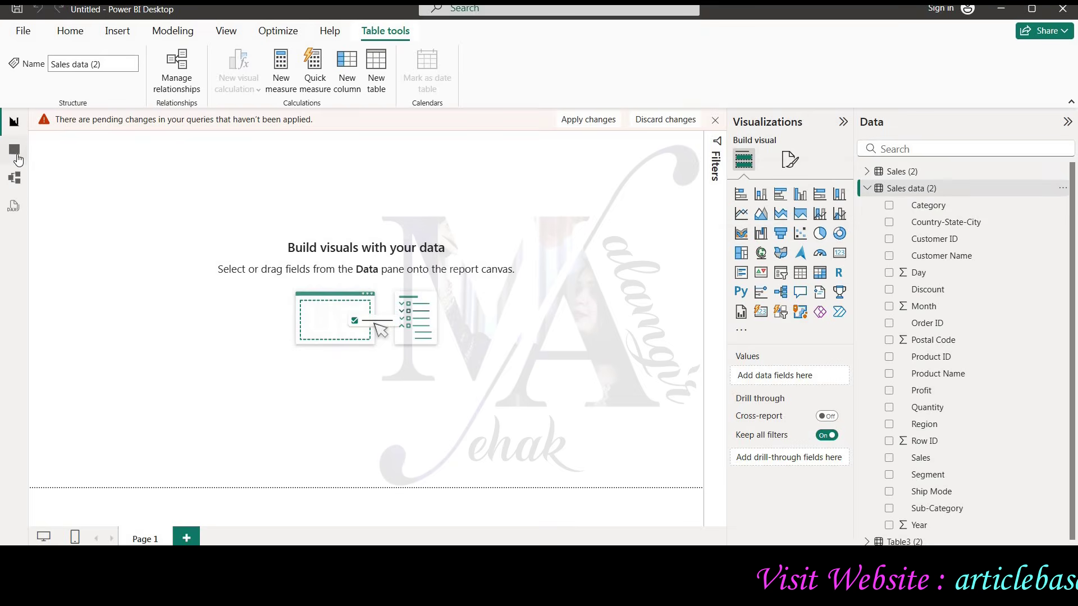
left_click(14, 150)
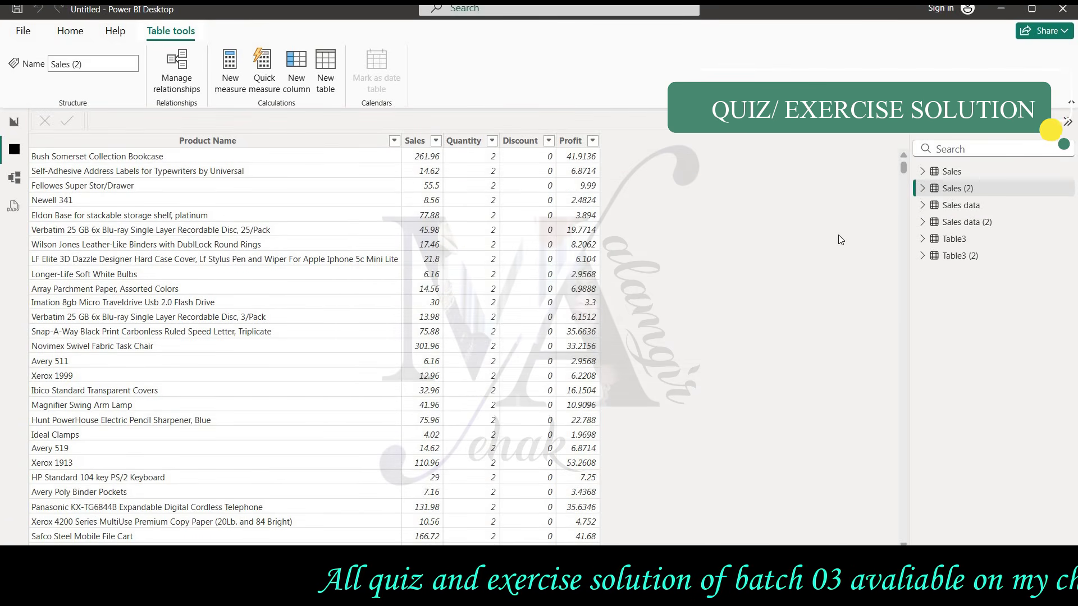
left_click(951, 224)
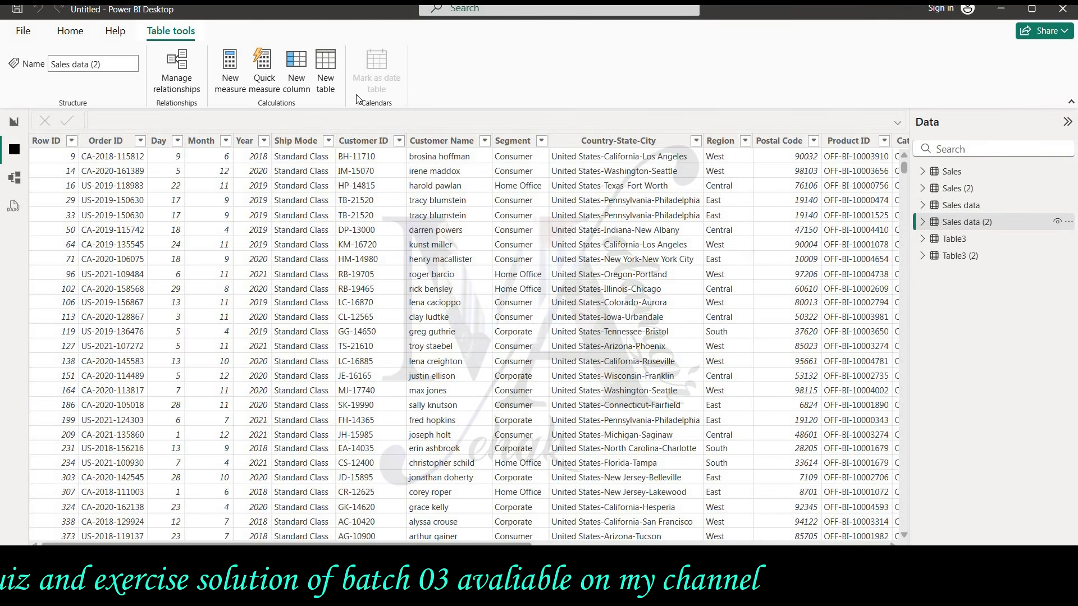
Add a calculated column to Sales data (2) and begin its formula with Sales Category = IF('Sales data (2)'[
left_click(291, 70)
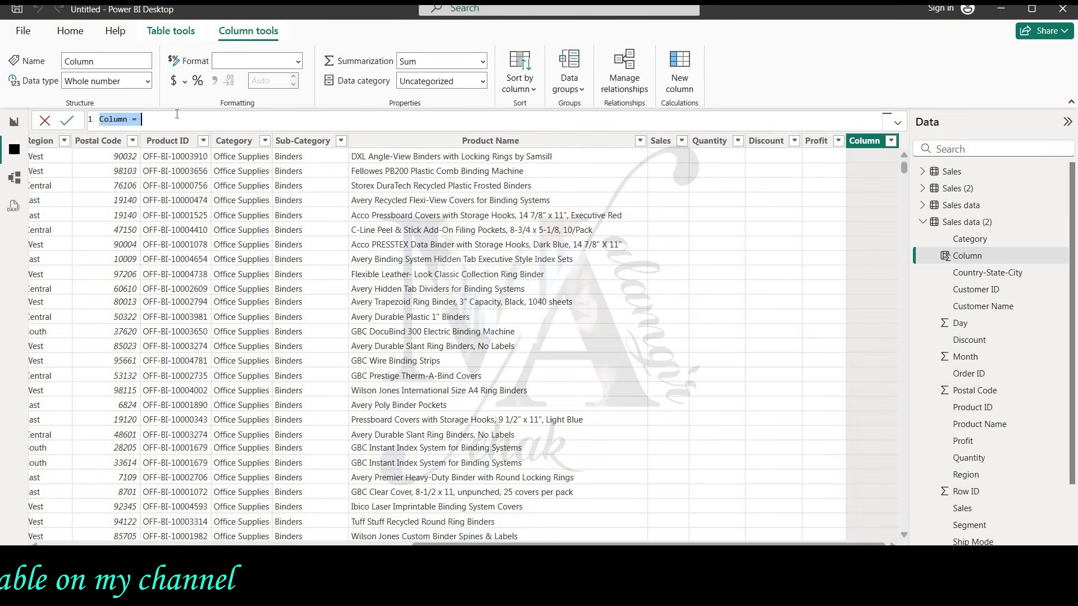
key("BackSpace")
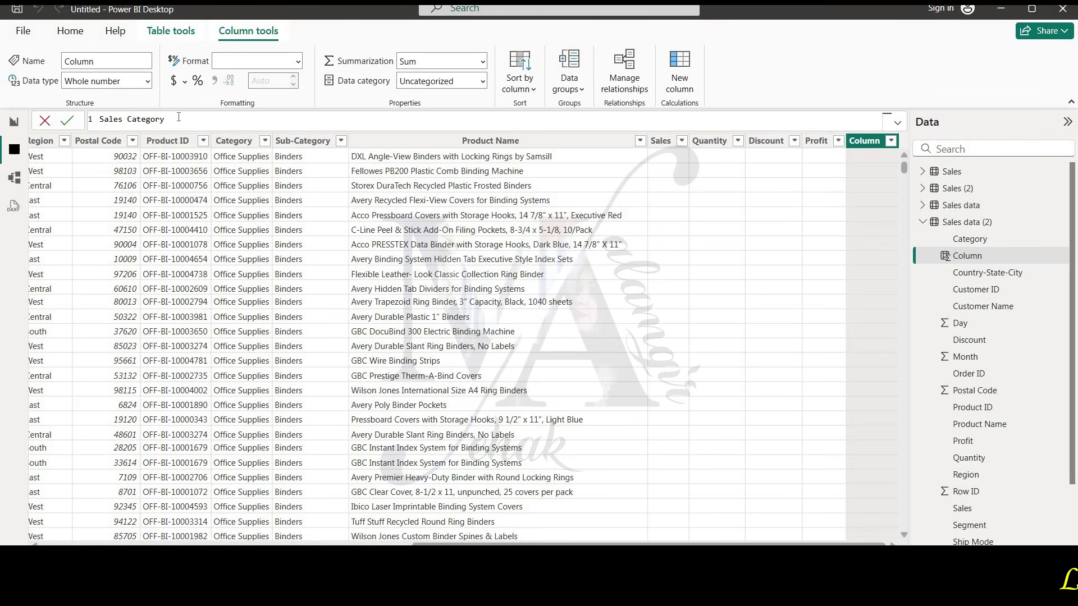
type("Sales Category =")
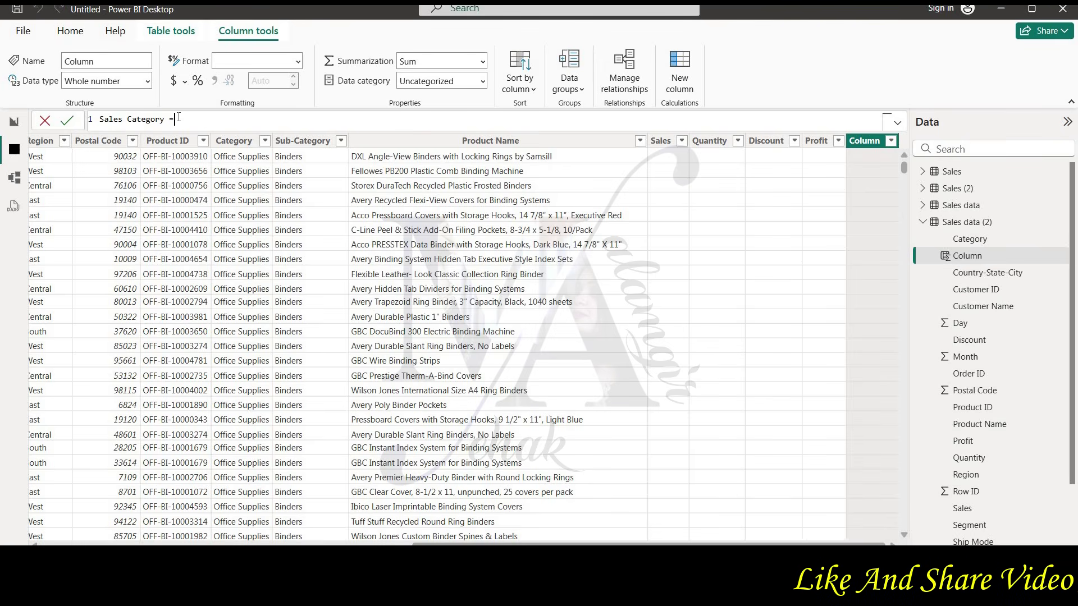
type(" I")
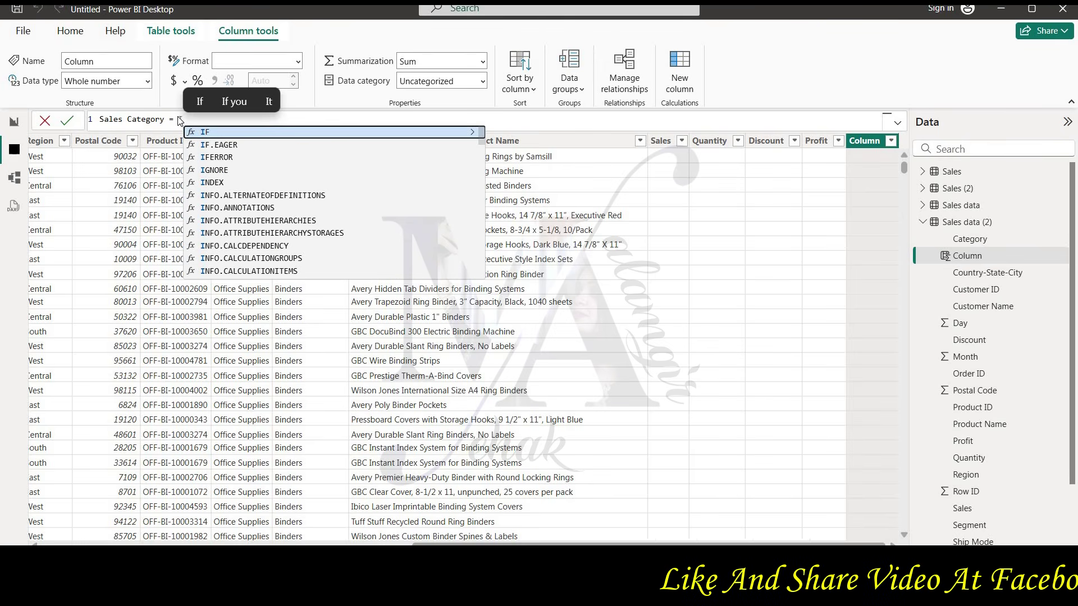
key("Tab")
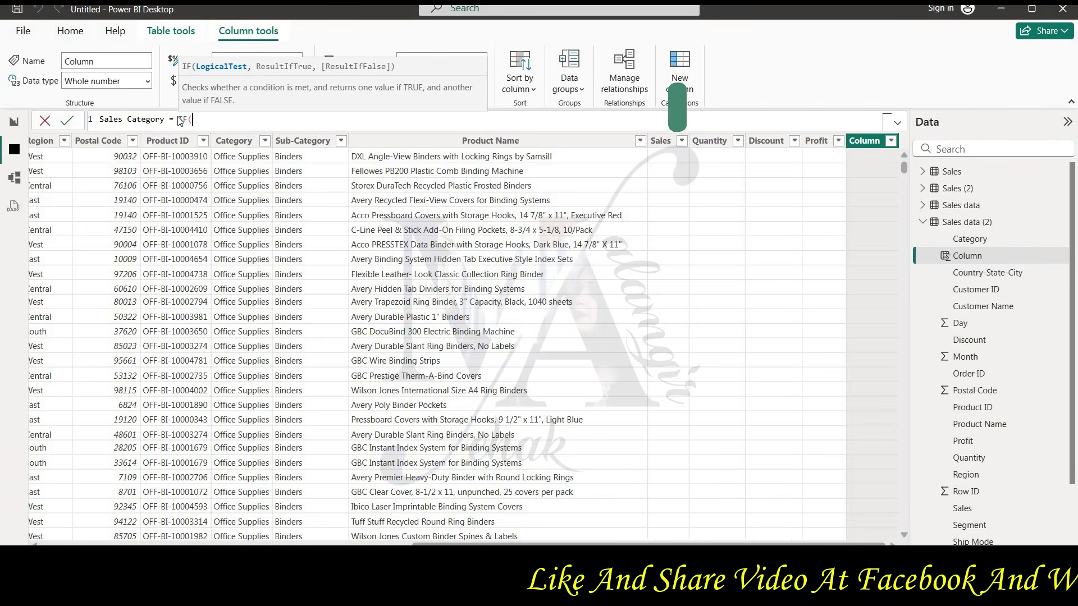
type("'")
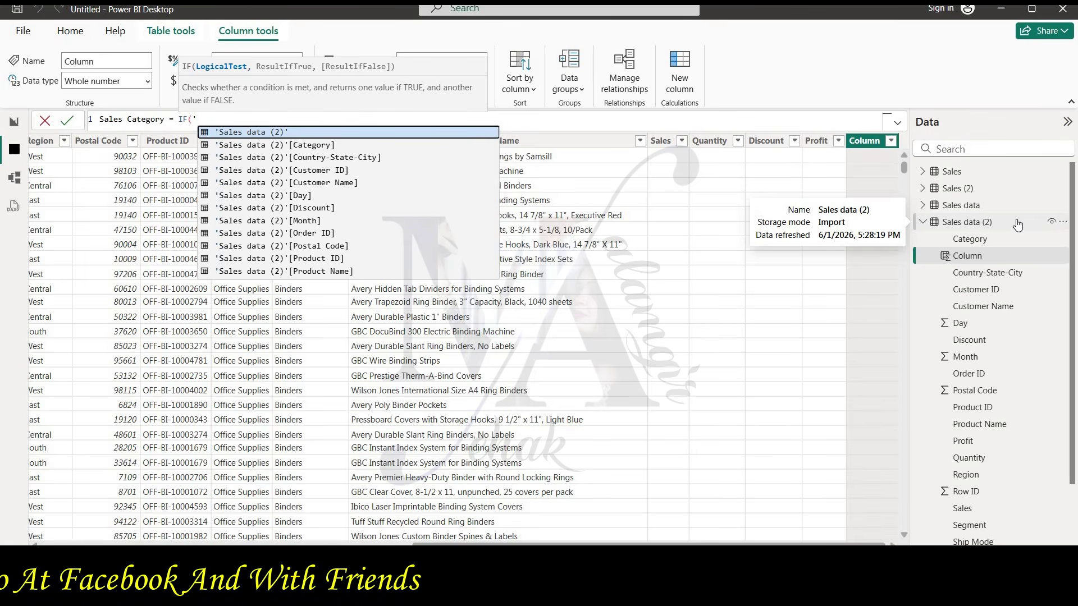
key("Tab")
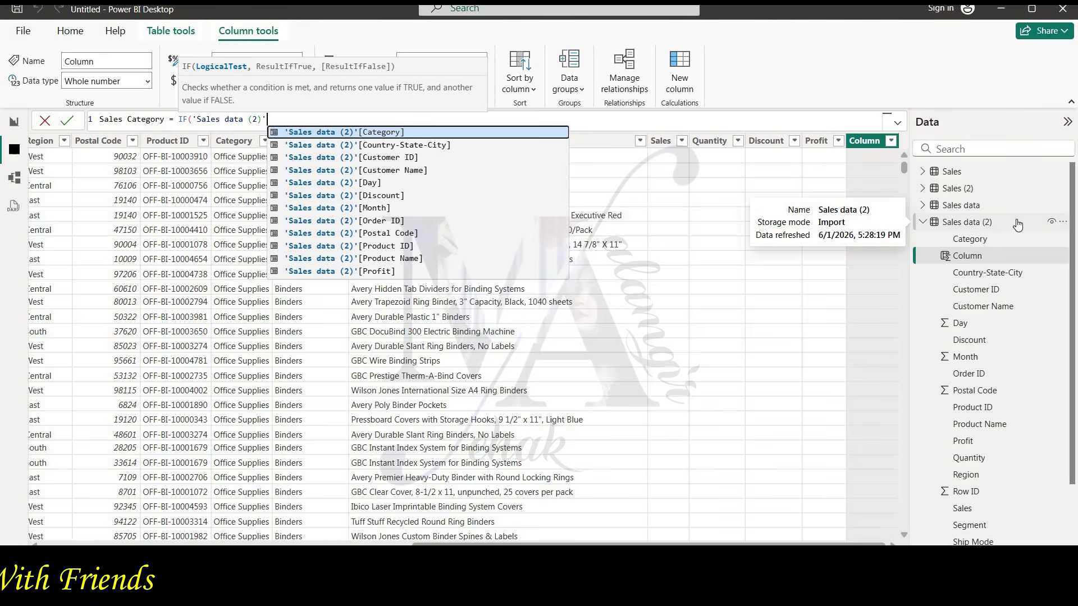
type("[")
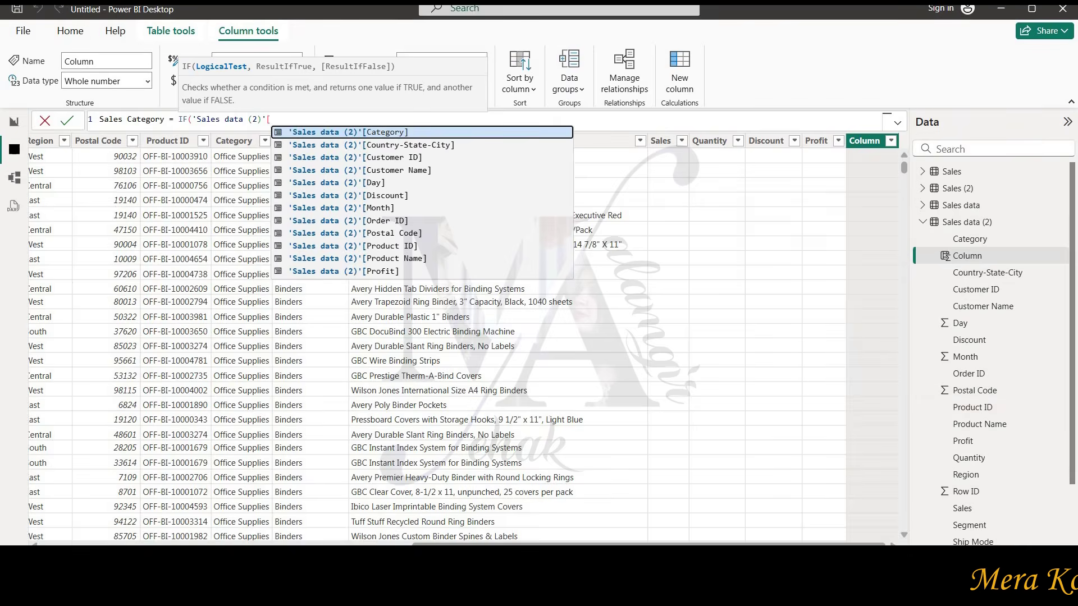
Check the tested field in the Word exercise, and complete and commit the Power BI formula with [Sales]>100,"High","Low")
key("alt+Tab")
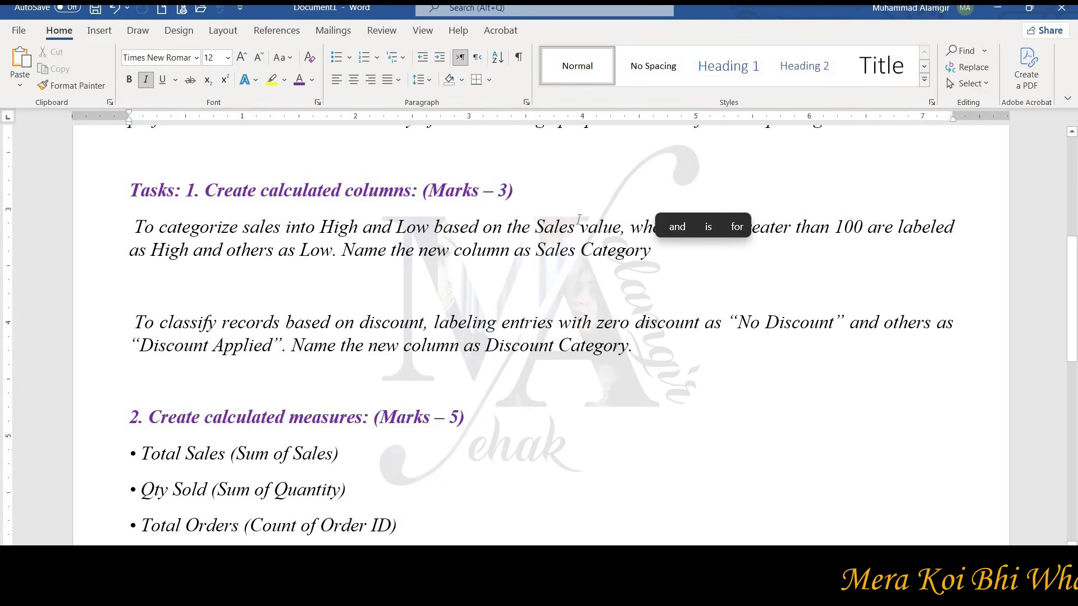
double_click(572, 226)
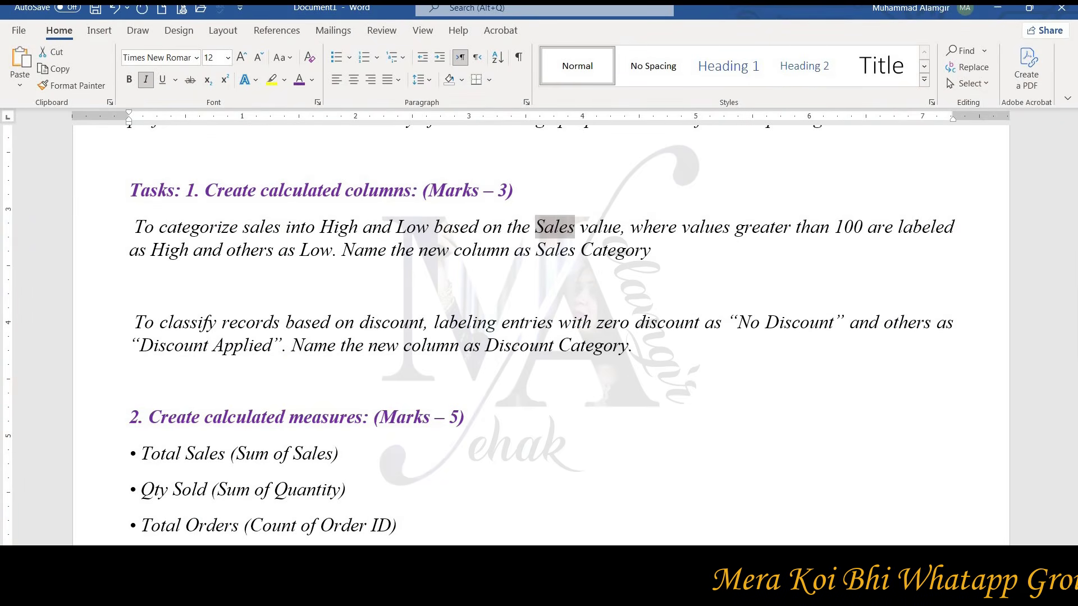
key("alt+Tab")
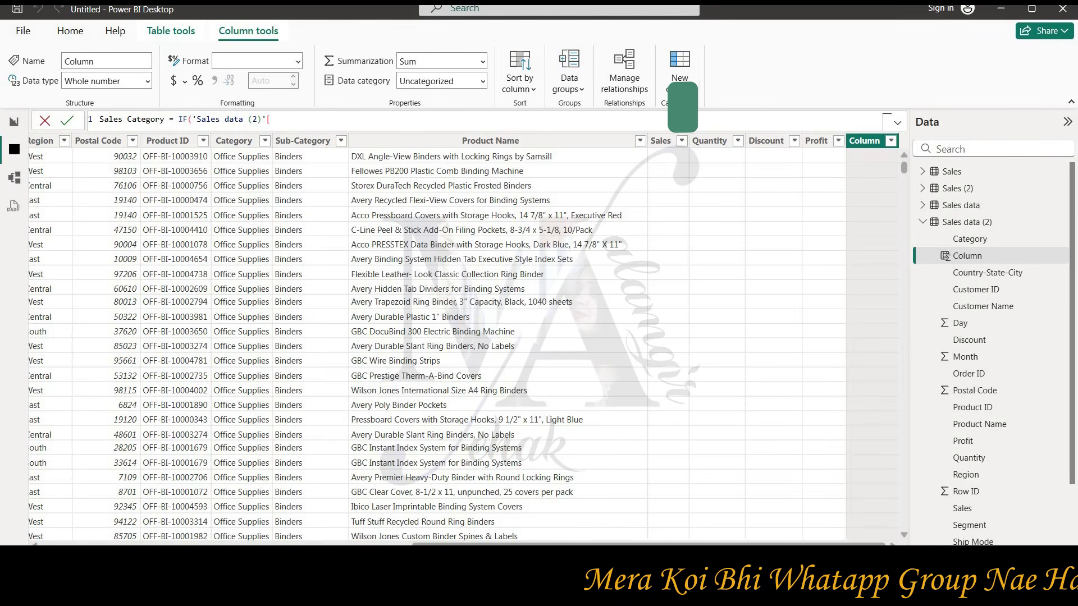
type("Sa")
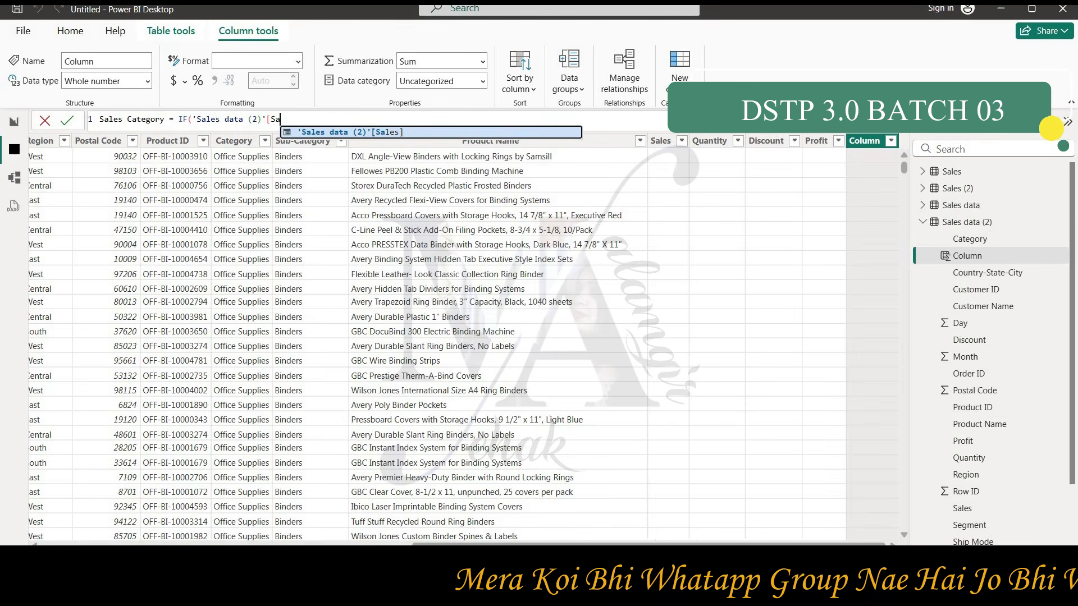
key("Tab")
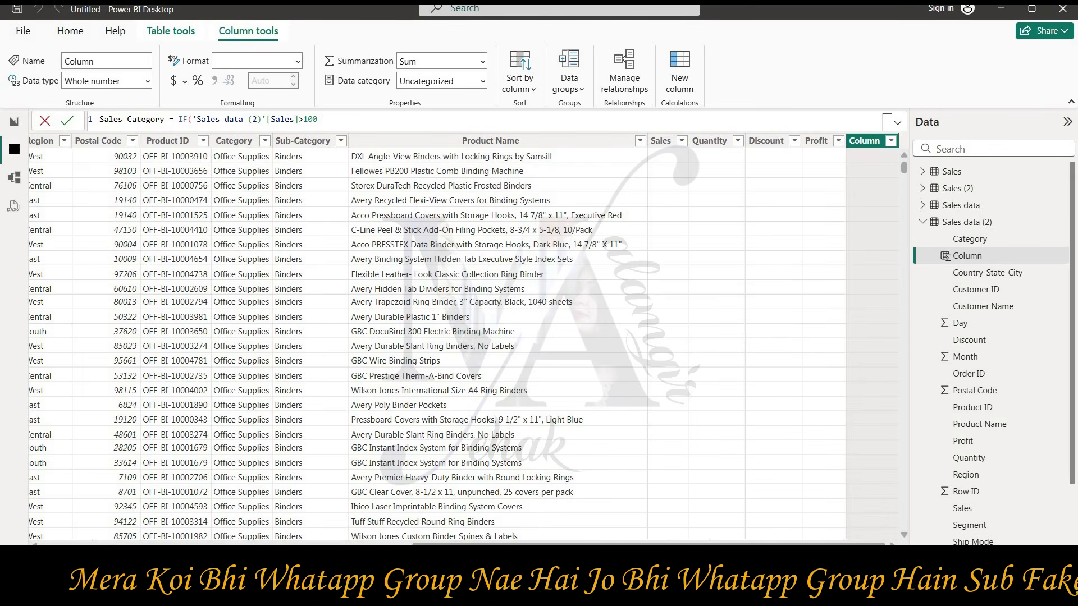
type(">100,\"High\",")
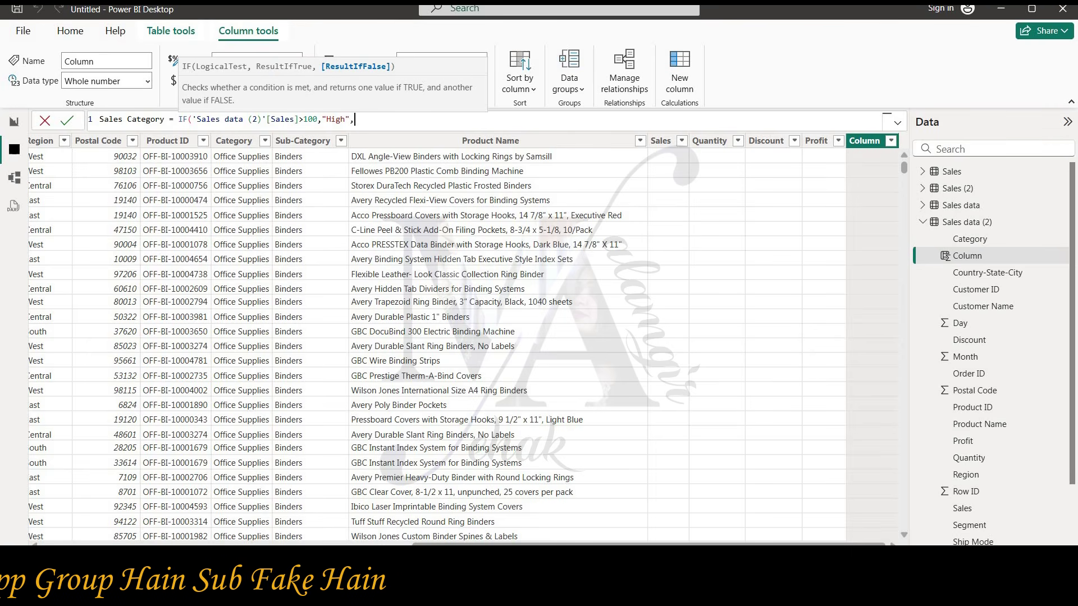
type("w\"")
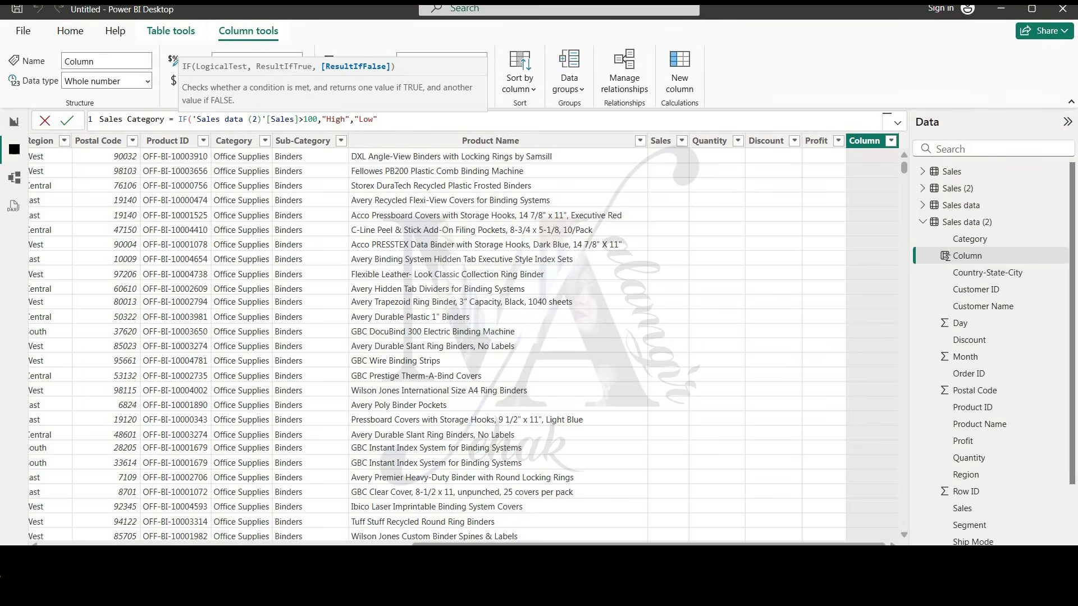
left_click(68, 122)
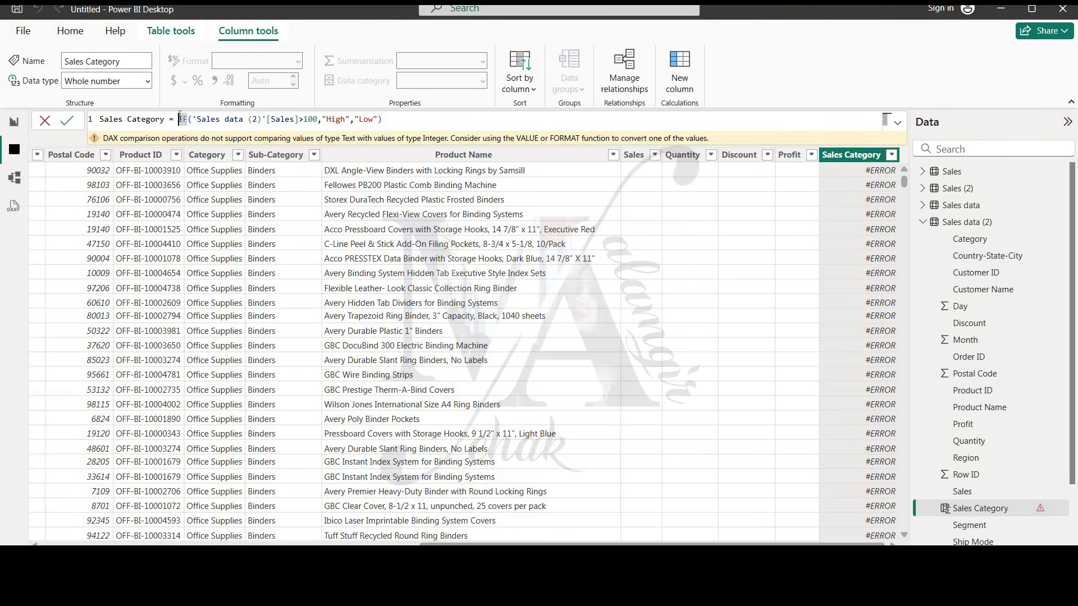
Break the Sales Category formula into lines before IF and after its opening parenthesis, and commit it
key("shift+Return")
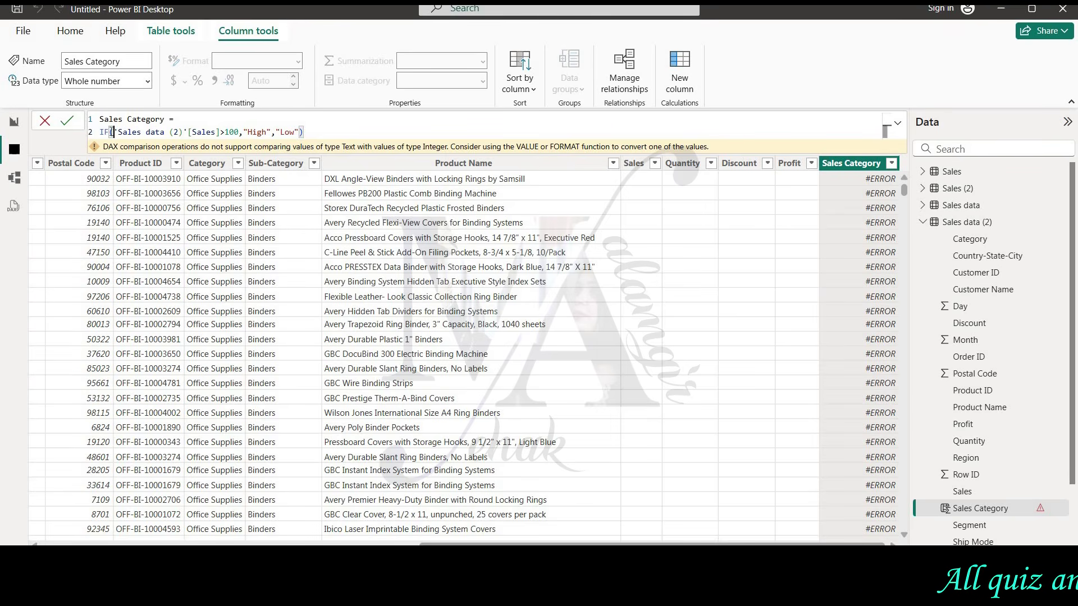
key("shift+Return")
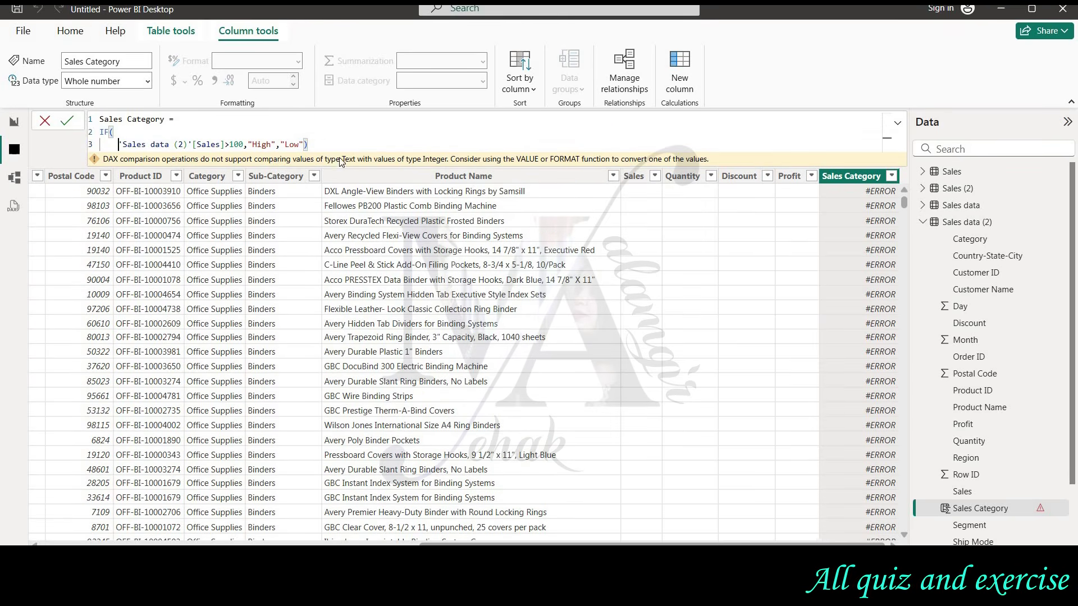
left_click(66, 122)
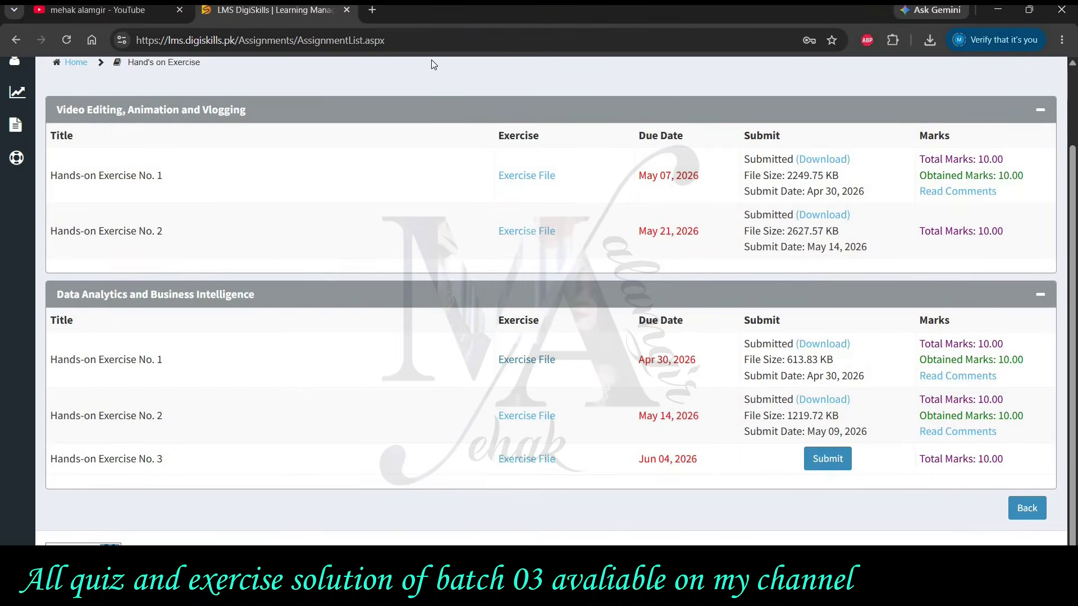
Search Google for chatgpt in a new browser tab and open the ChatGPT site from the results
left_click(373, 14)
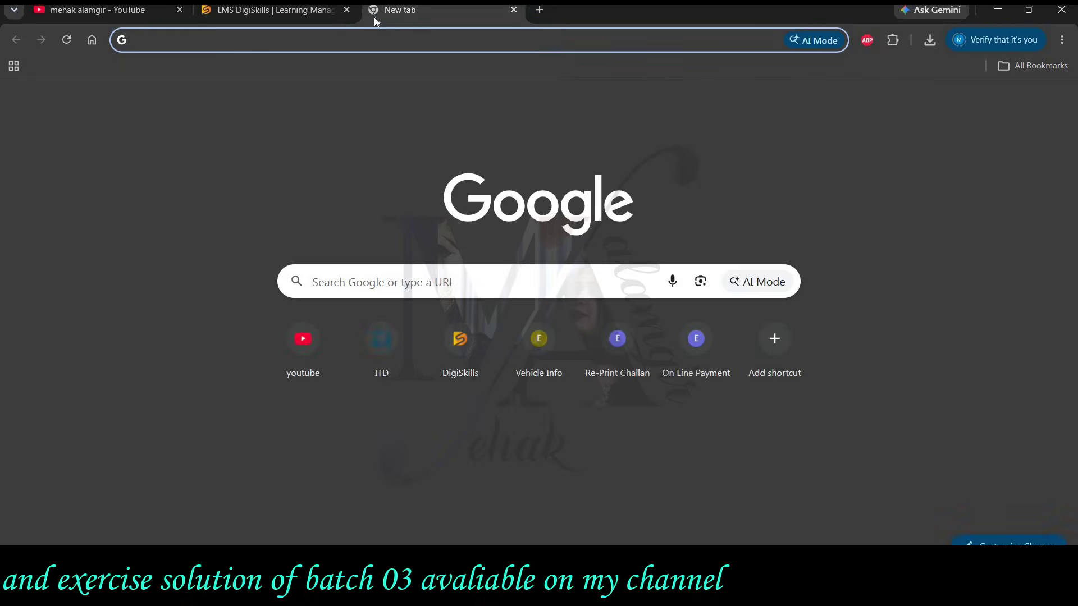
type("ch")
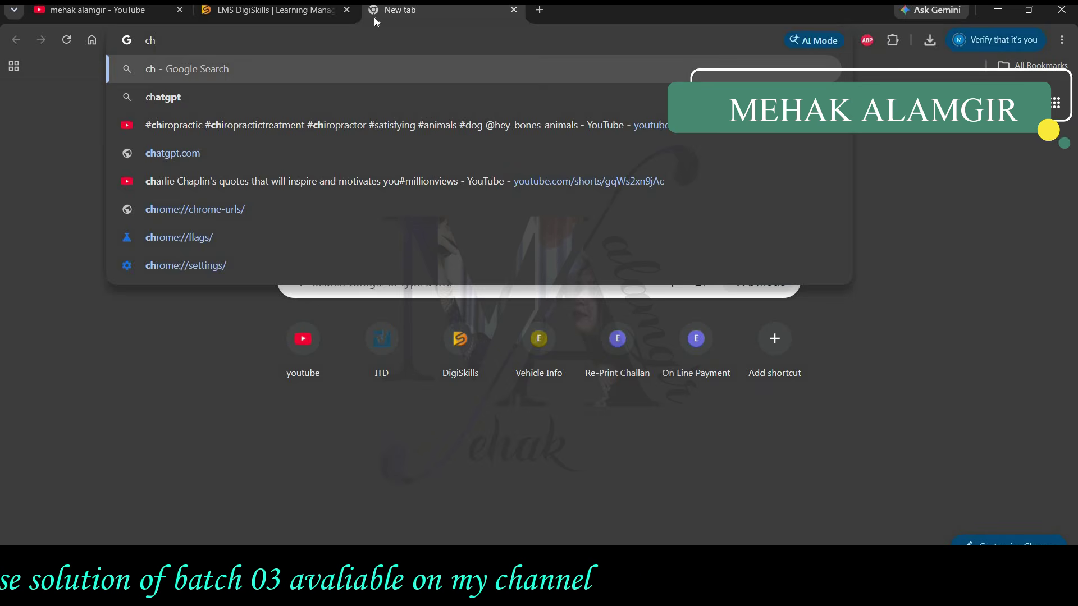
key("Down")
key("Return")
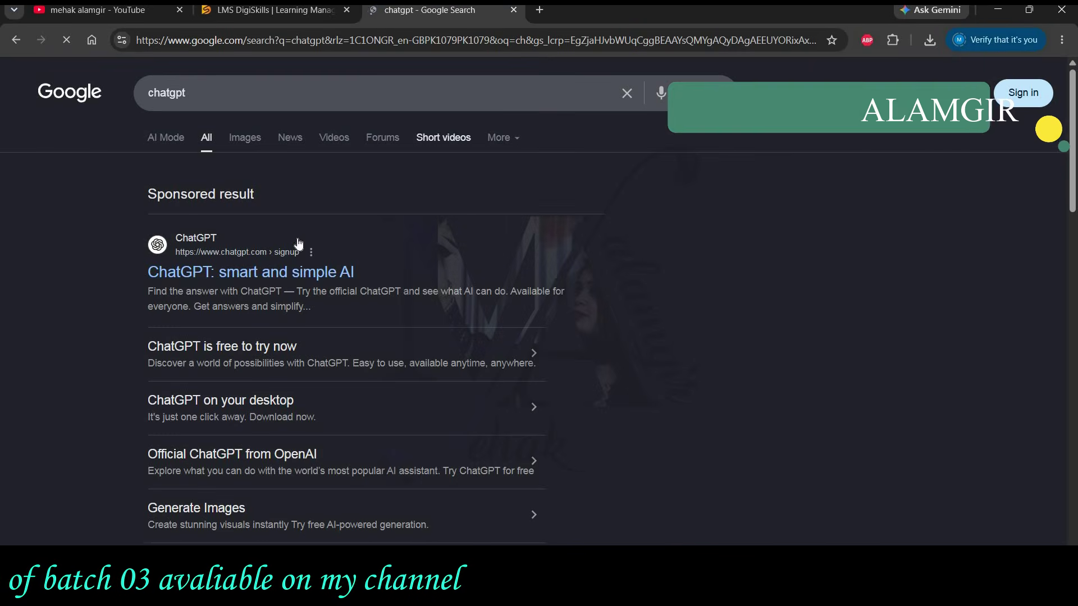
left_click(308, 268)
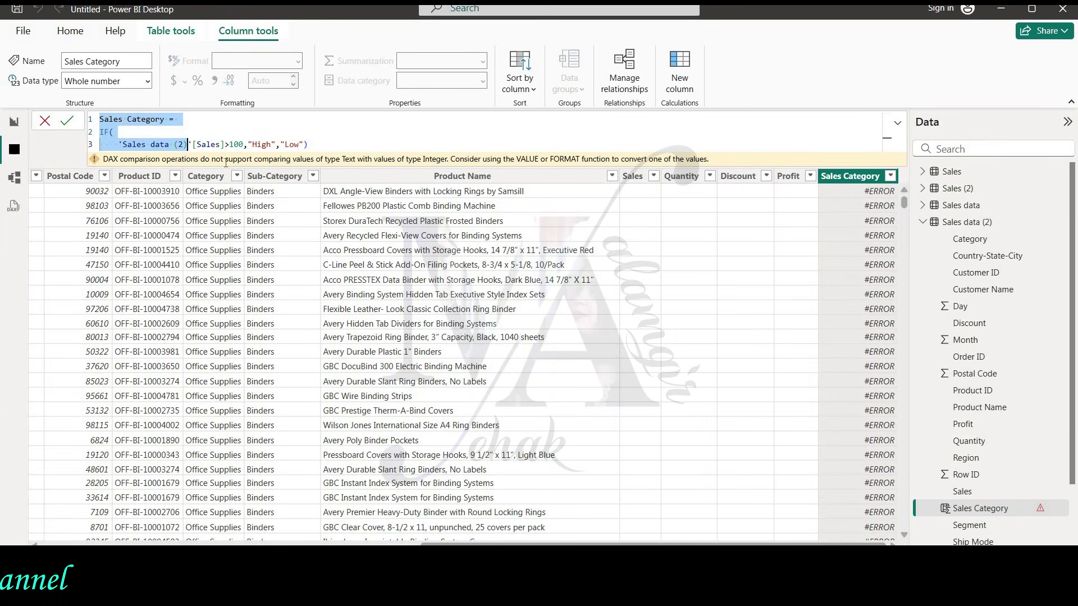
Copy the entire Sales Category formula from Power BI into the ChatGPT prompt in the browser
key("ctrl+a")
key("ctrl+c")
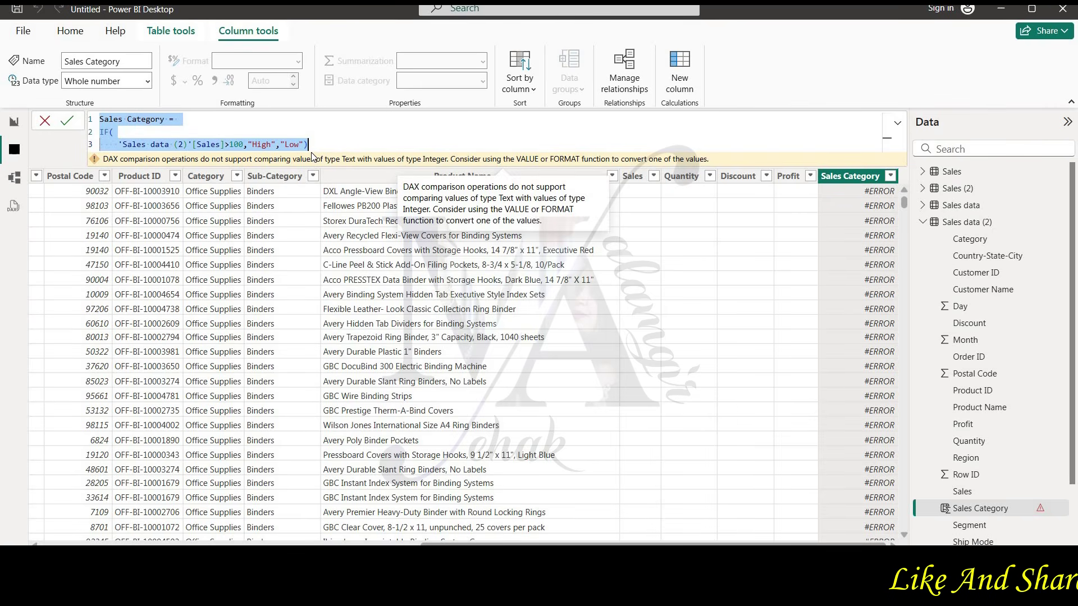
key("alt+Tab")
left_click(489, 293)
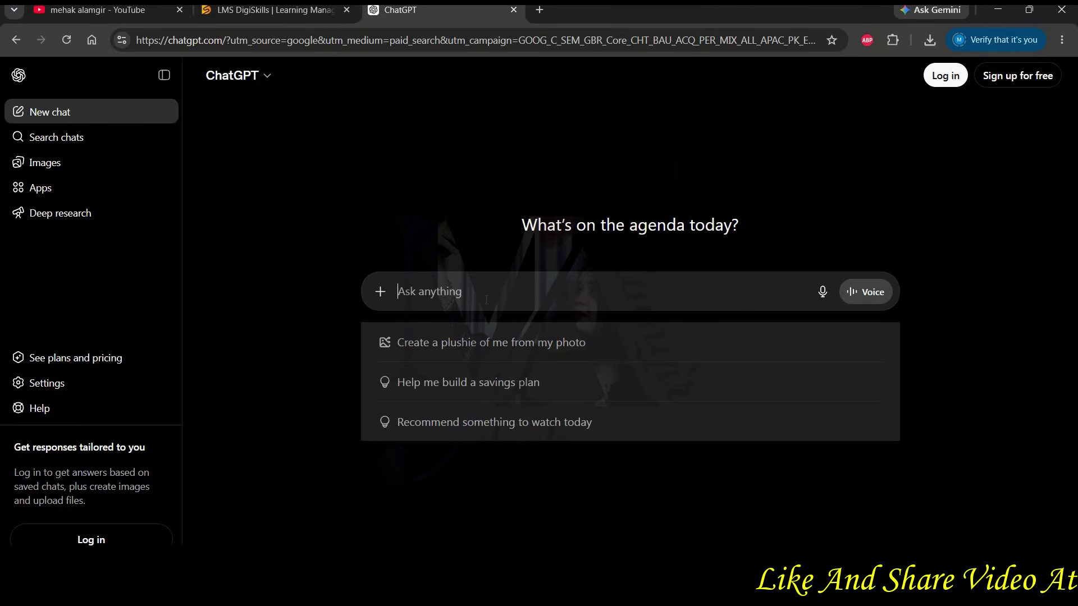
key("ctrl+v")
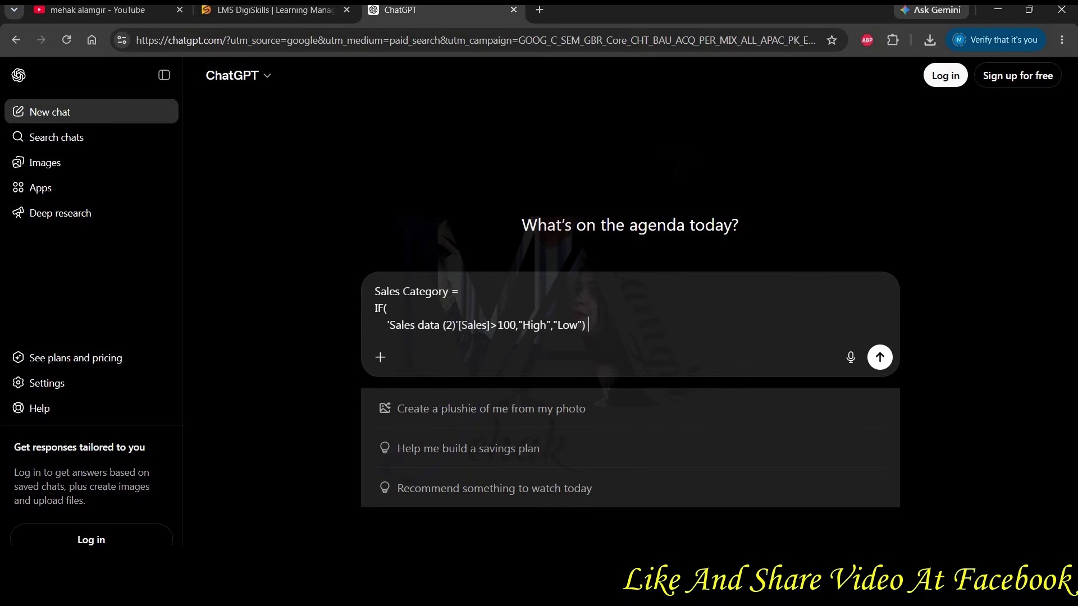
Copy Power BI's DAX comparison error text into the ChatGPT prompt after the formula, add "fix this formula", and submit it
key("alt+Tab")
left_click_drag(708, 159, 104, 163)
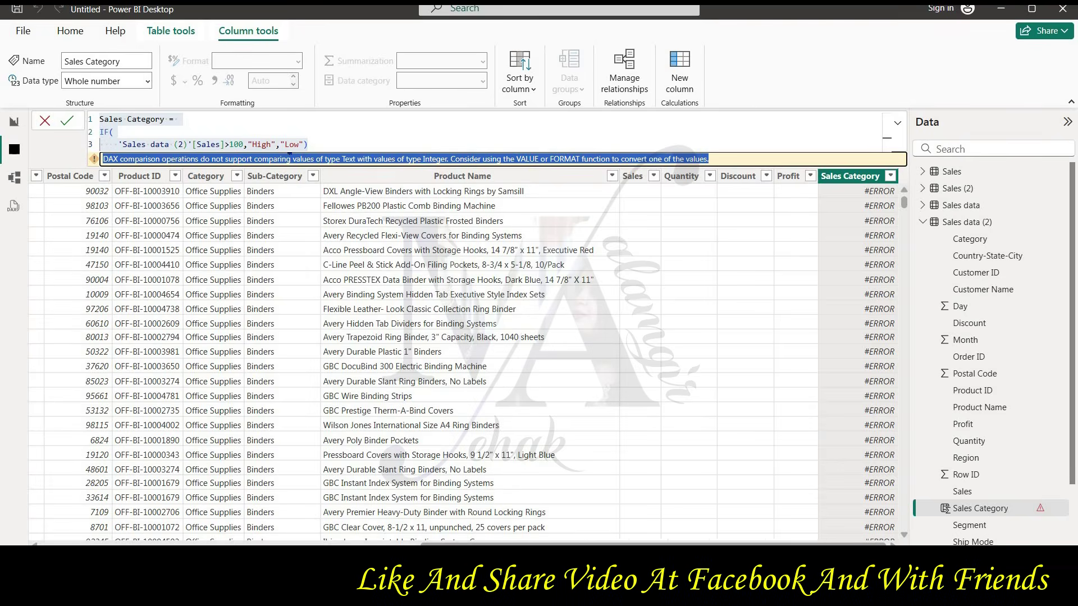
key("alt+Tab")
type("DAX comparison operations do not support comparing values of type Text with values of type Integer. Consider using the VALUE or FORMAT function to convert one of the values.")
type("fix th")
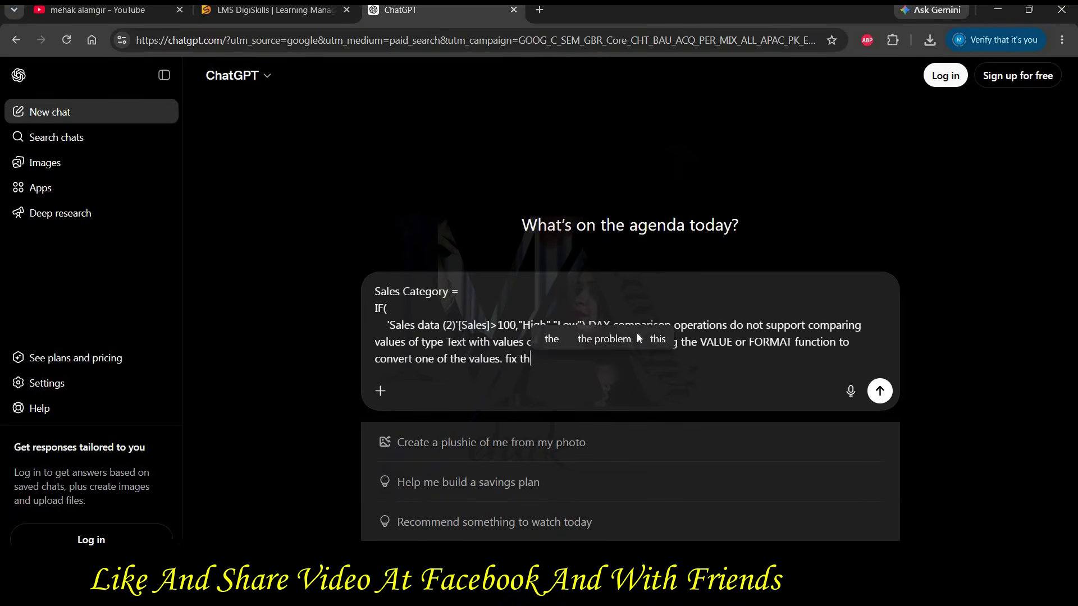
type("is formula")
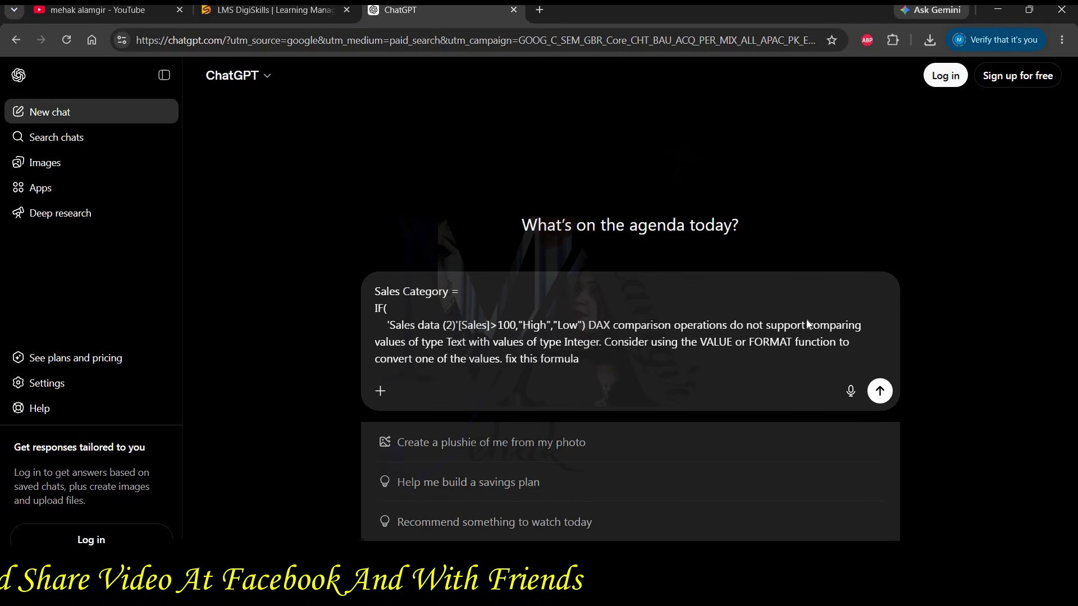
key("Return")
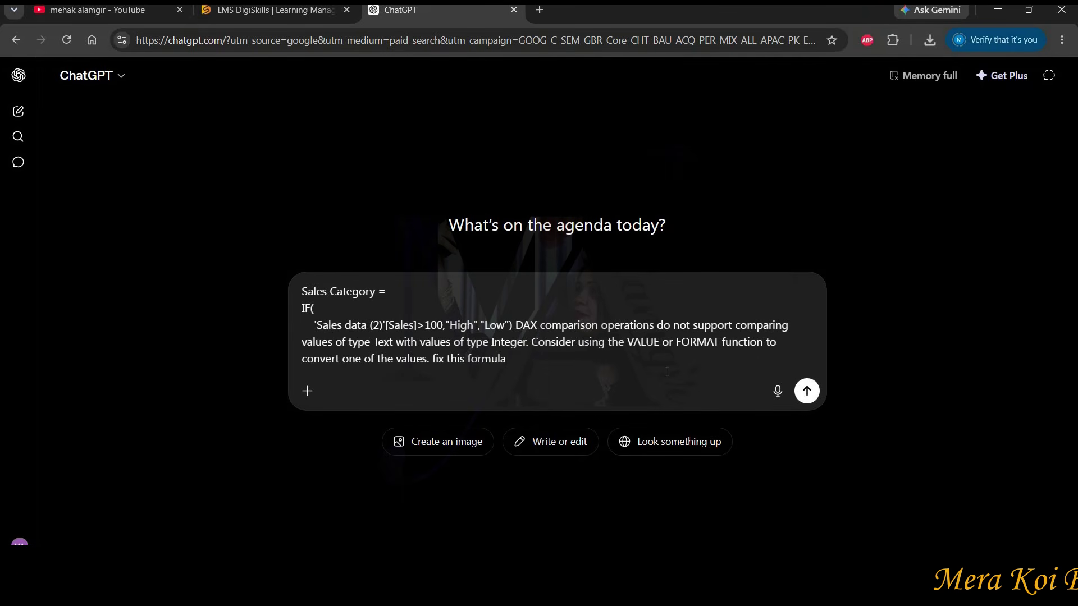
key("Return")
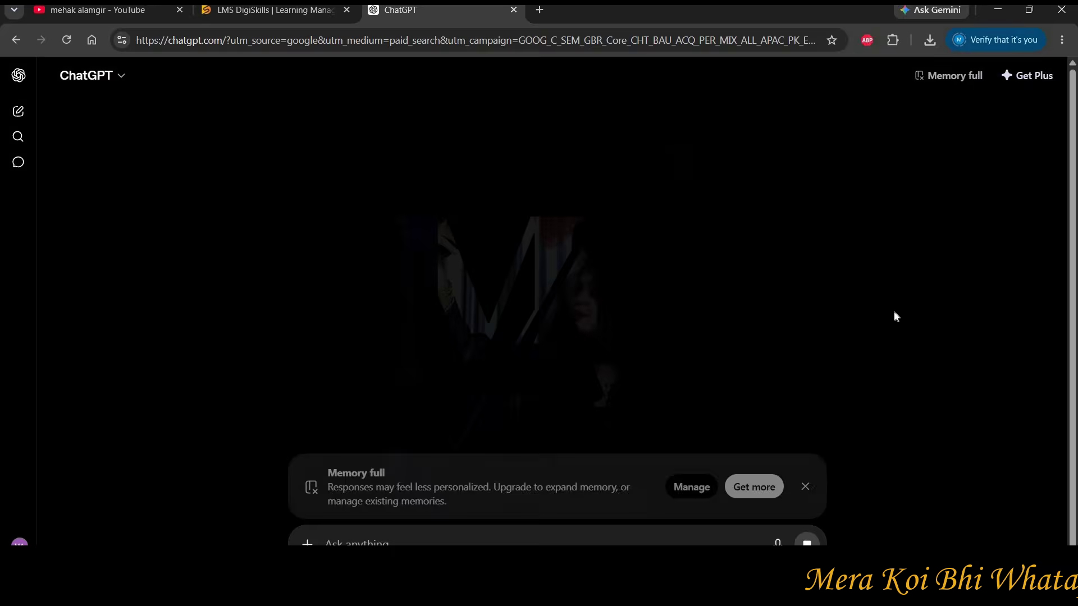
Replace the Sales Category formula in Power BI with ChatGPT's IF(VALUE('Sales data (2)'[Sales]) > 100, "High", "Low") version and commit it
left_click(812, 469)
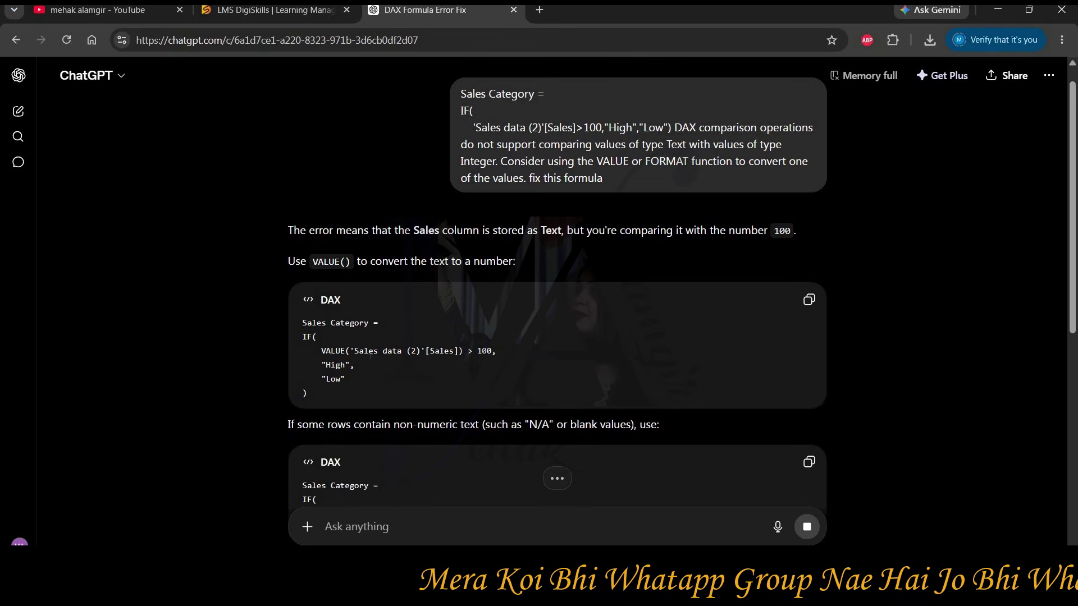
scroll(385, 354, "down", 3)
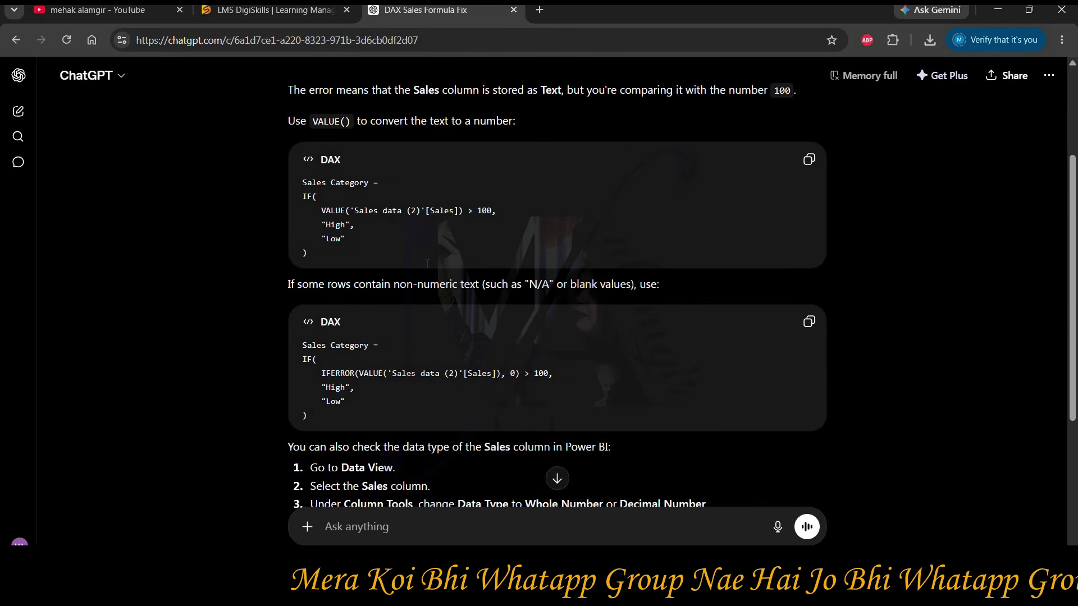
scroll(427, 264, "up", 1)
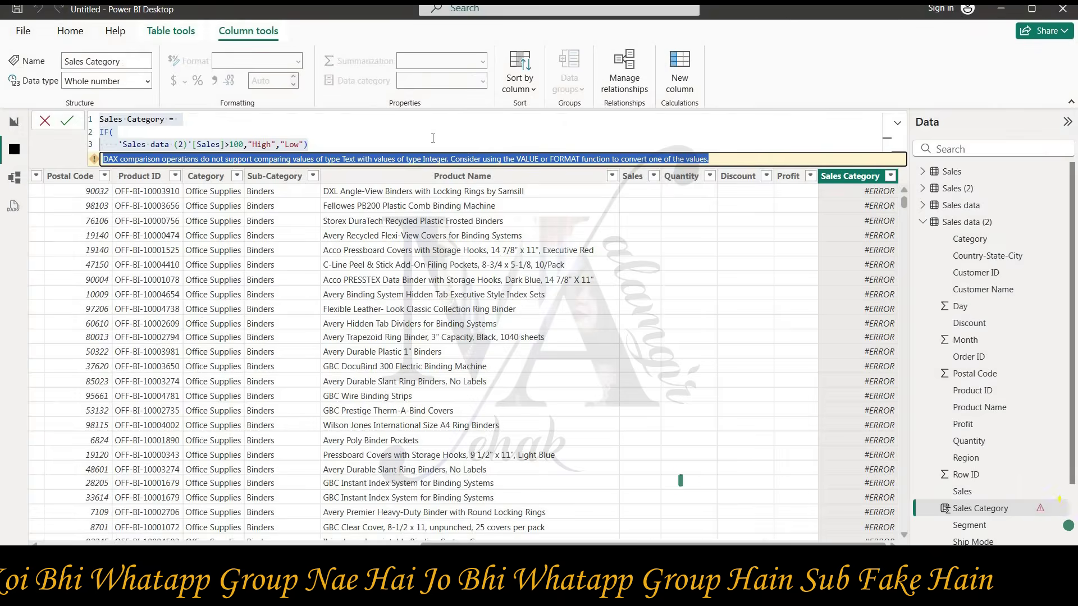
left_click(431, 133)
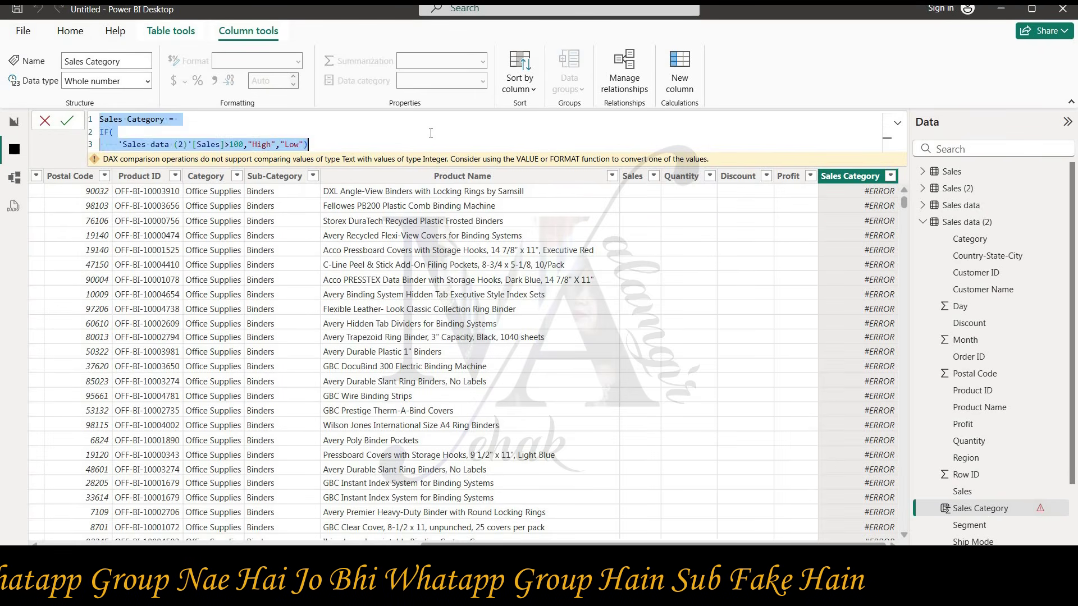
type("Sales Category = IF(     VALUE('Sales data (2)'[Sales]) > 100,     \"High\",     \"Low\" )")
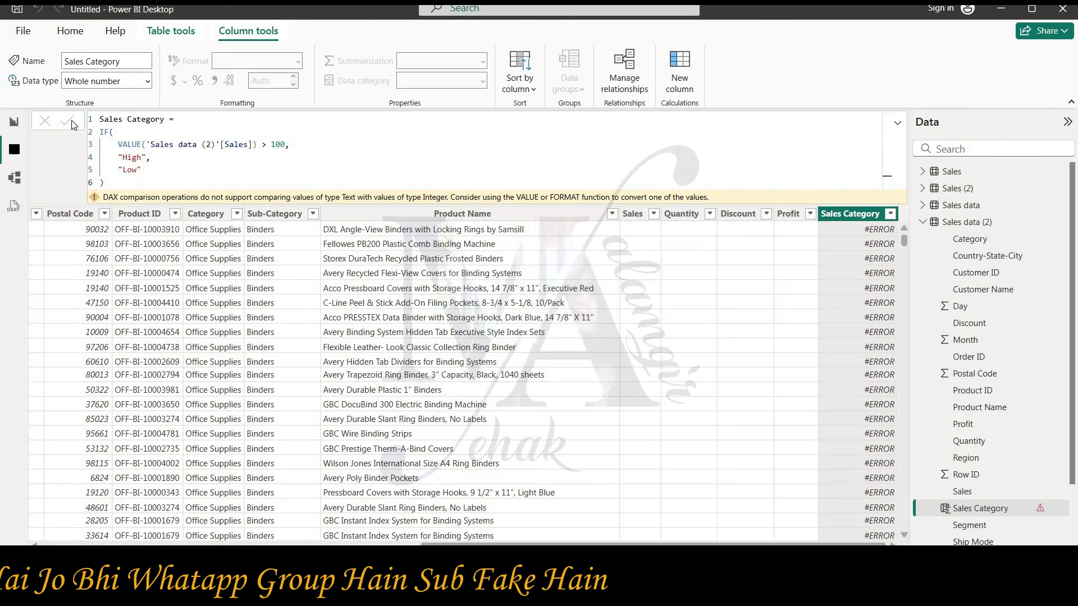
left_click(71, 124)
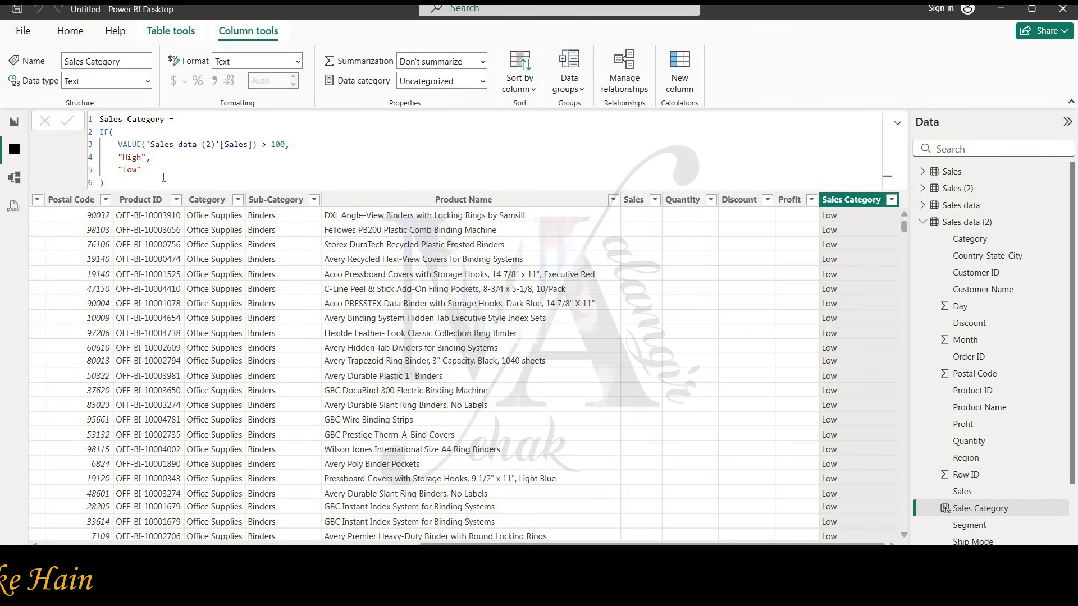
Check the Sales Category values down the table and capture the whole Power BI window with Snipping Tool
left_click_drag(904, 225, 904, 303)
left_click_drag(919, 405, 916, 203)
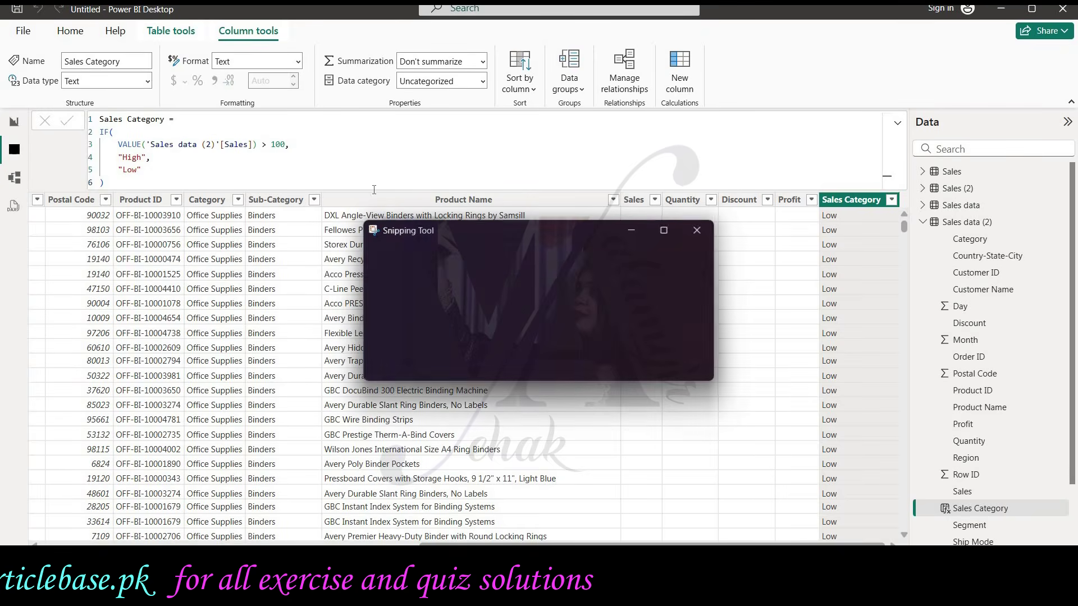
left_click(396, 257)
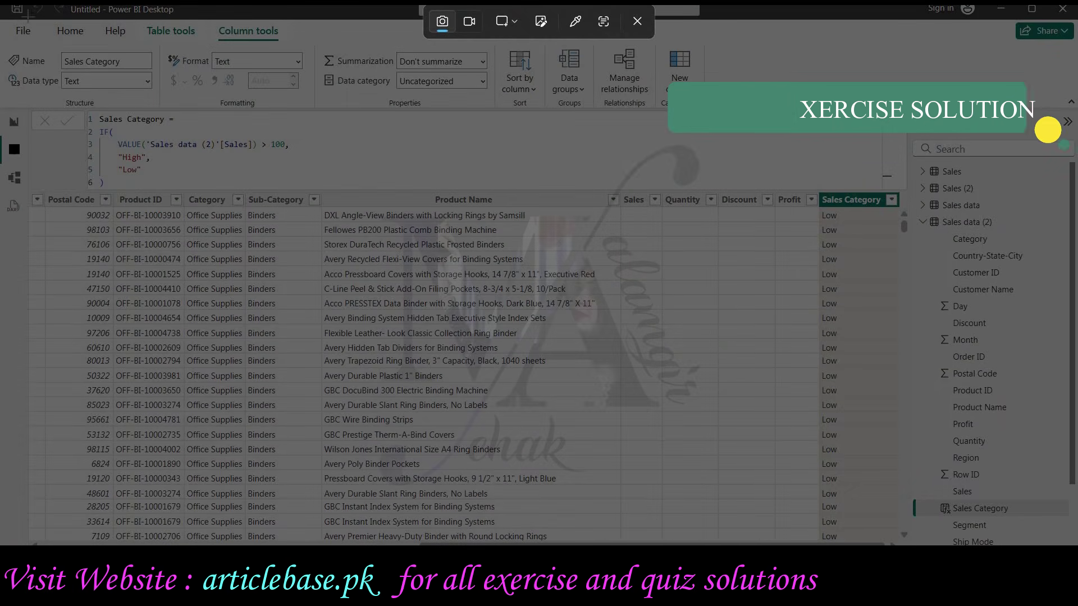
left_click_drag(3, 21, 226, 77)
left_click_drag(732, 293, 1075, 538)
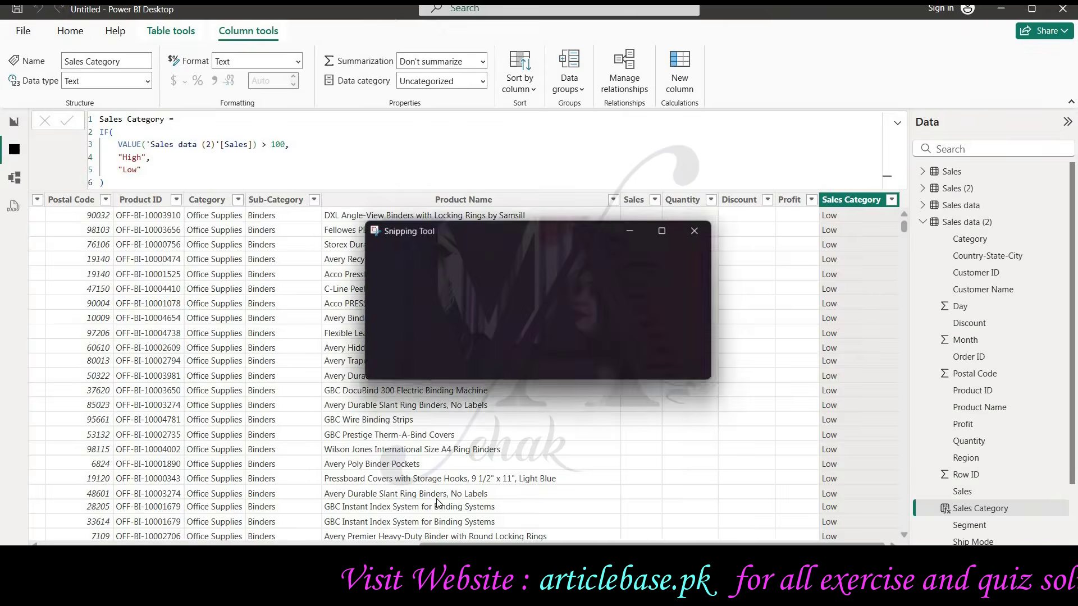
Switch to the Word exercise and paste the screenshot beneath the Sales Category task
key("alt+Tab")
scroll(539, 314, "down", 1)
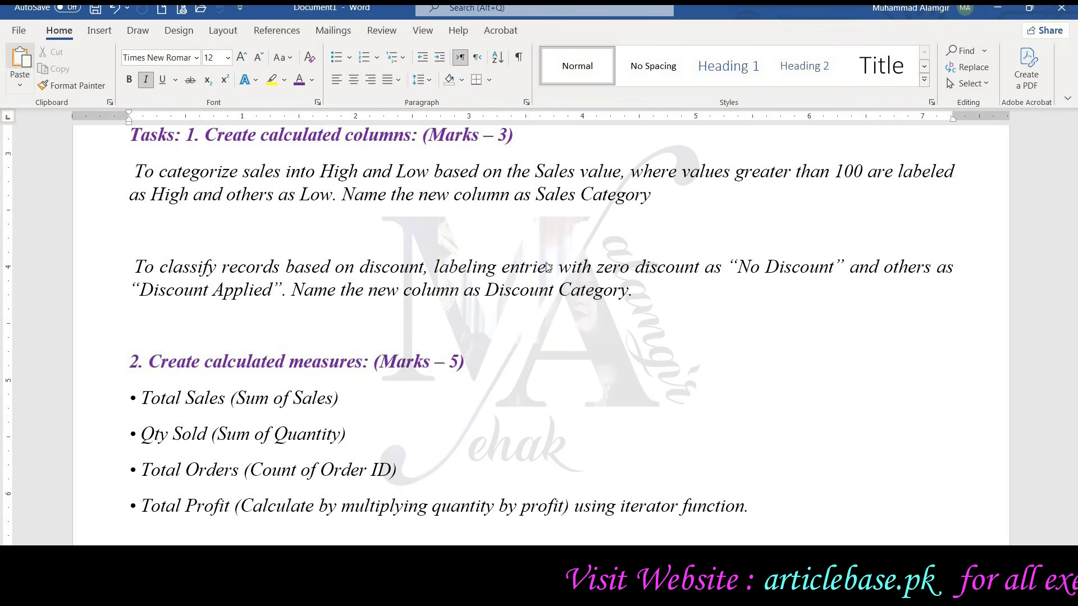
left_click(23, 61)
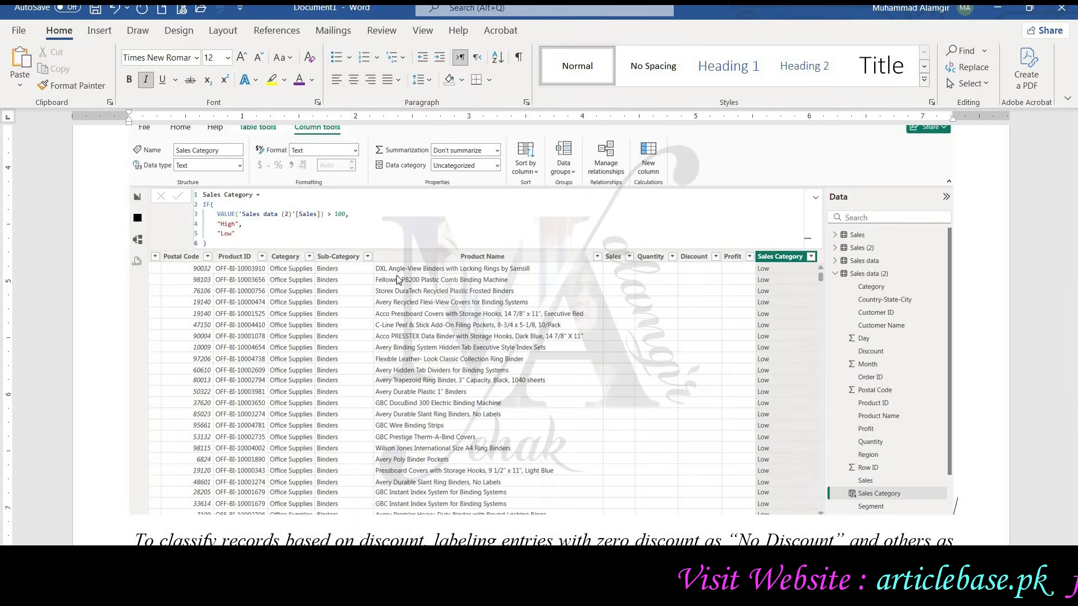
key("alt+Tab")
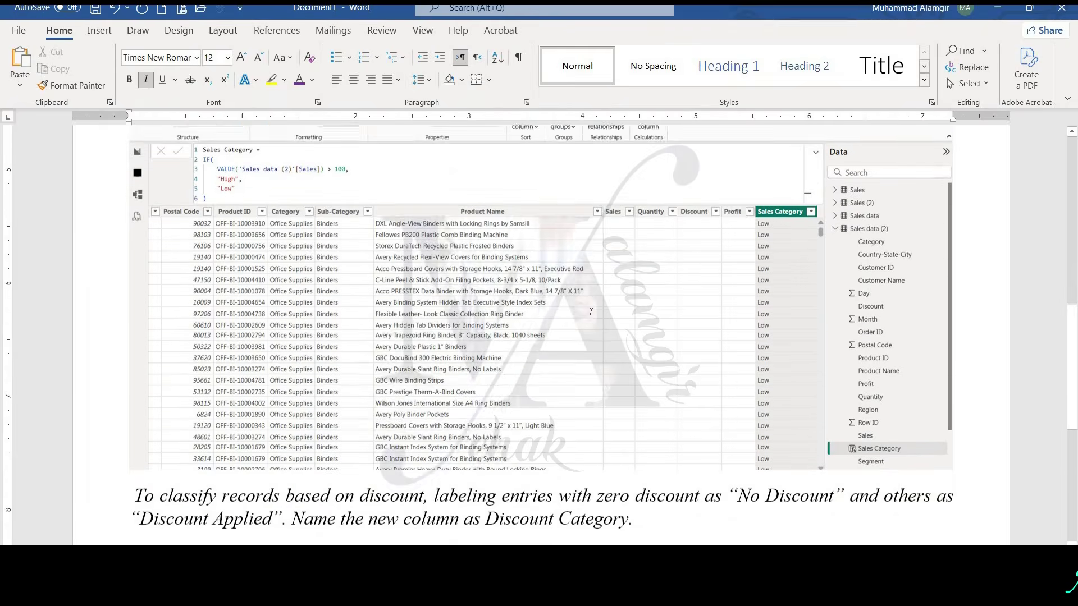
Copy the name Discount Category from the Word exercise and use it for a new calculated column in Power BI's Sales data (2)
scroll(226, 265, "down", 5)
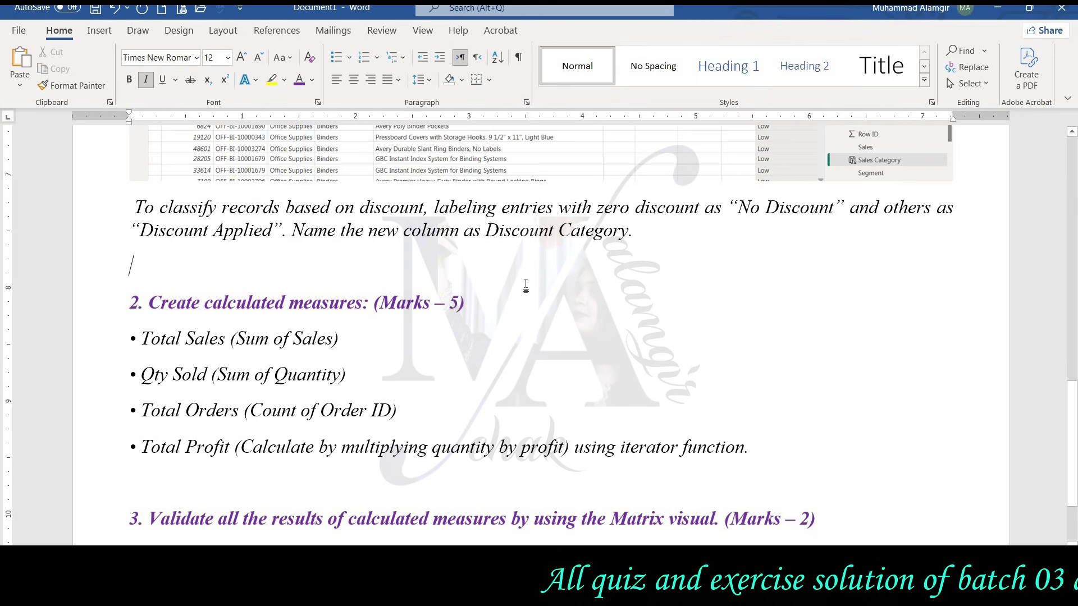
left_click(463, 261)
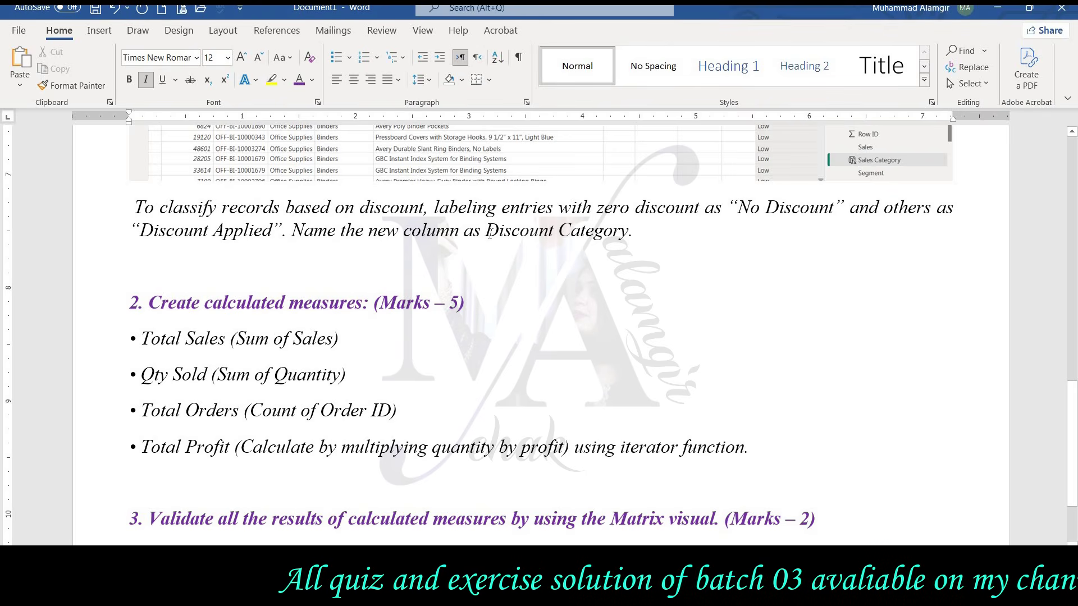
left_click_drag(486, 236, 628, 235)
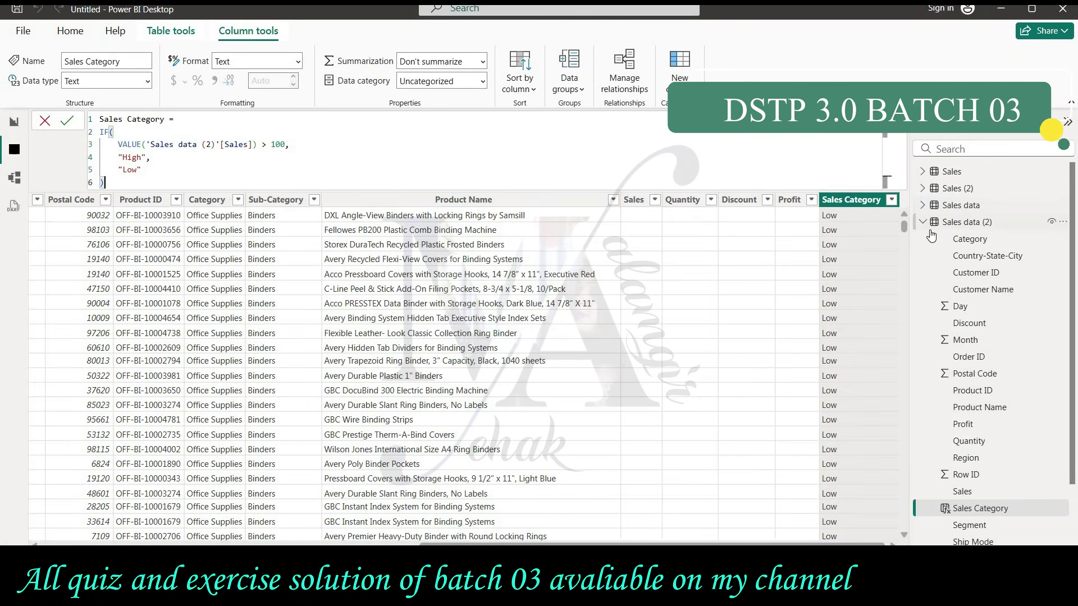
left_click(966, 223)
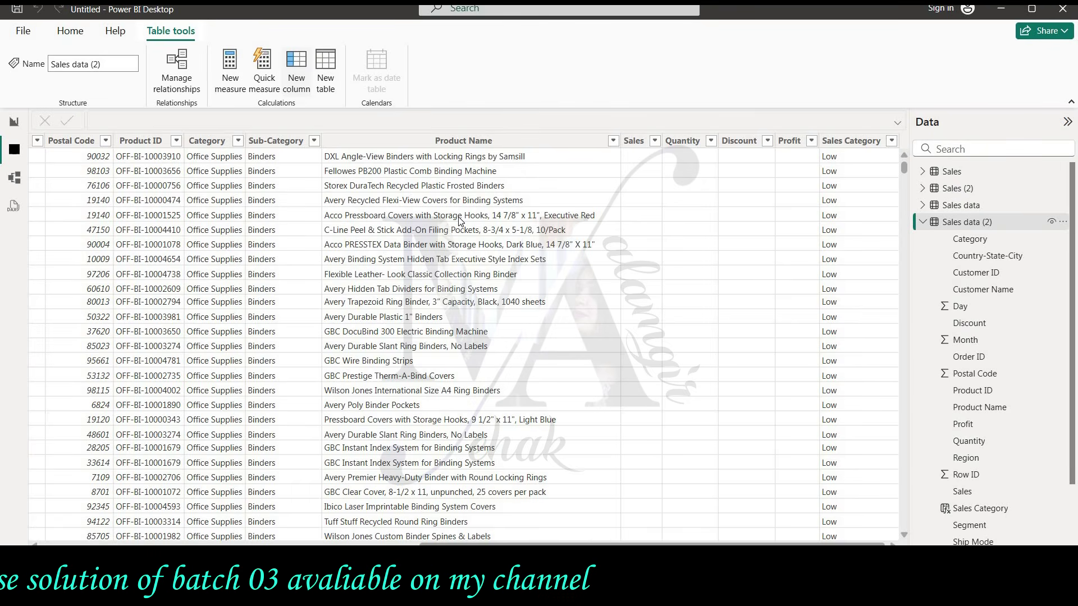
left_click(297, 66)
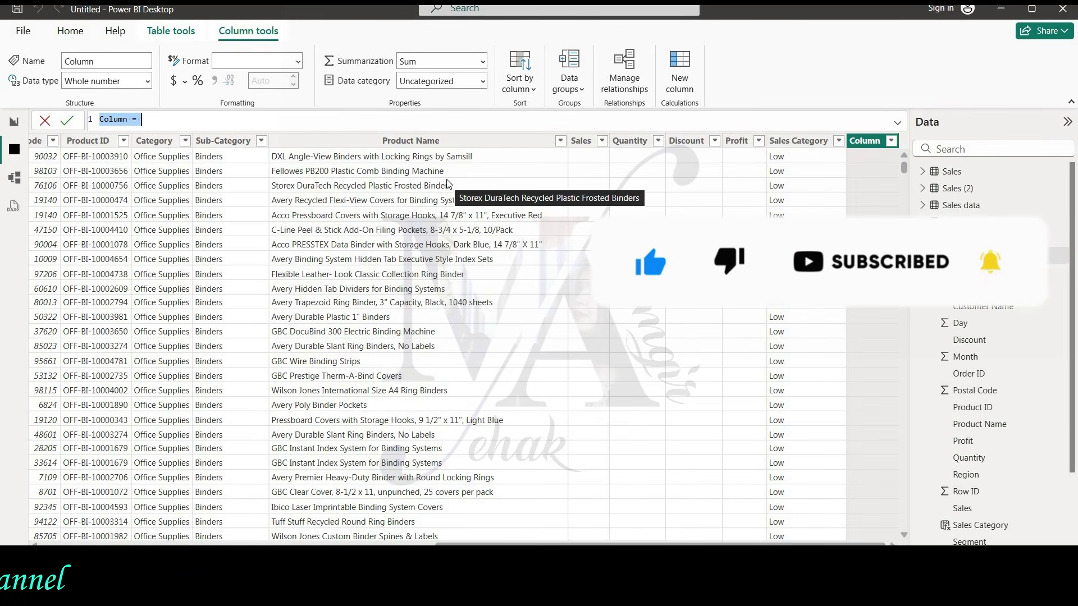
type("Discount Category =")
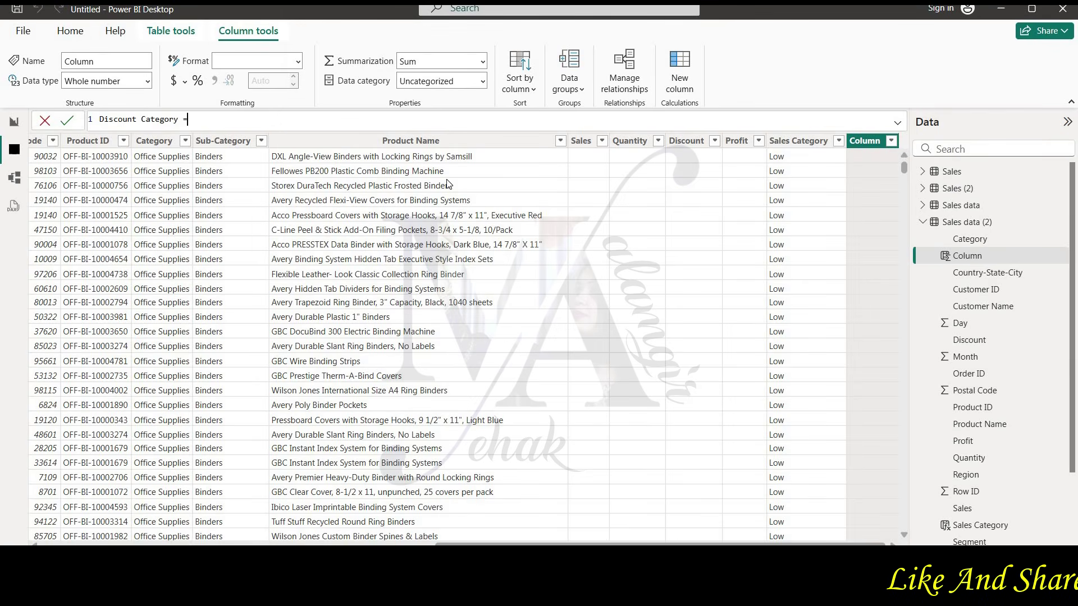
Begin an IF function on a new line of the Discount Category formula, testing 'Sales data (2)'[Discount]
key("shift+Return")
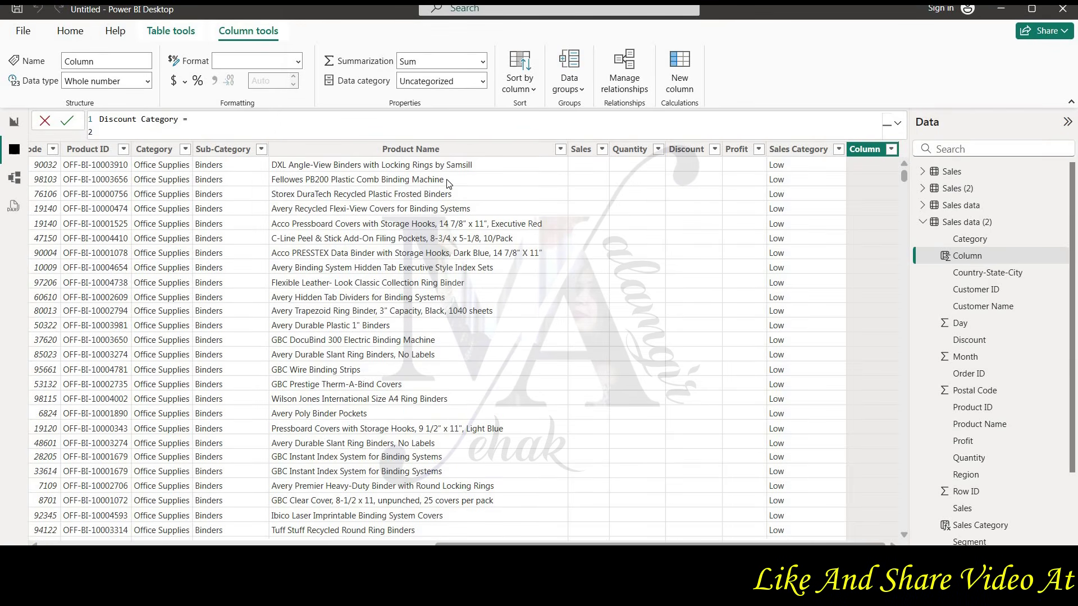
type("i")
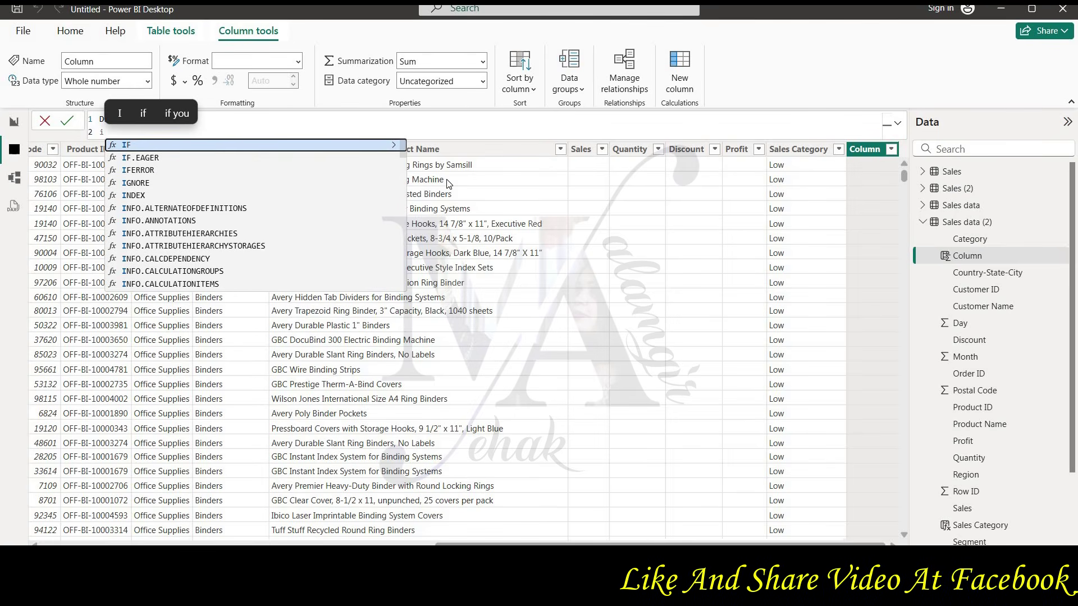
type("f")
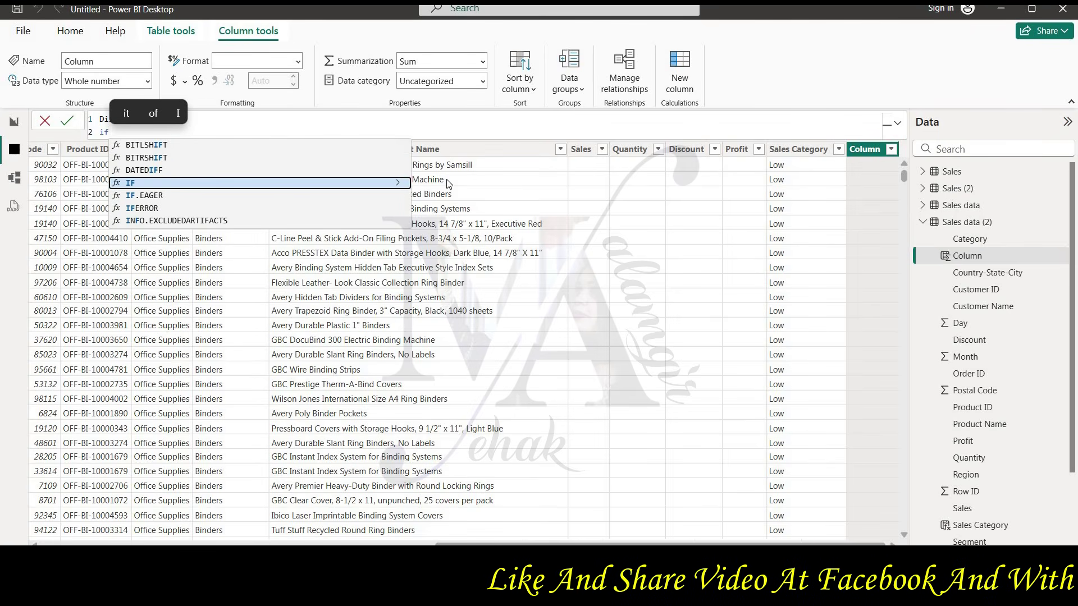
key("Tab")
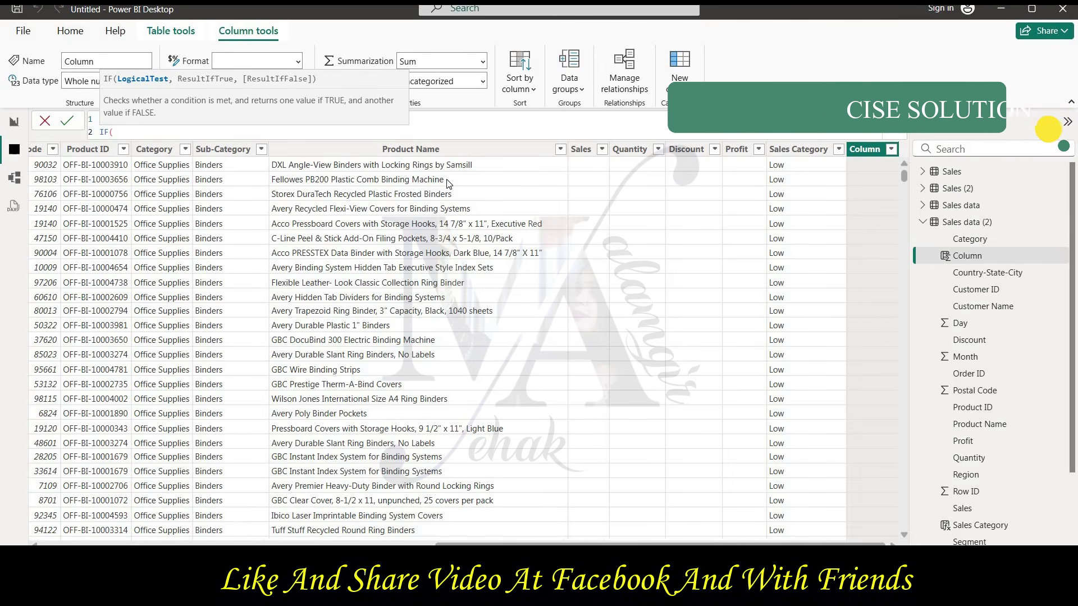
type("'sa")
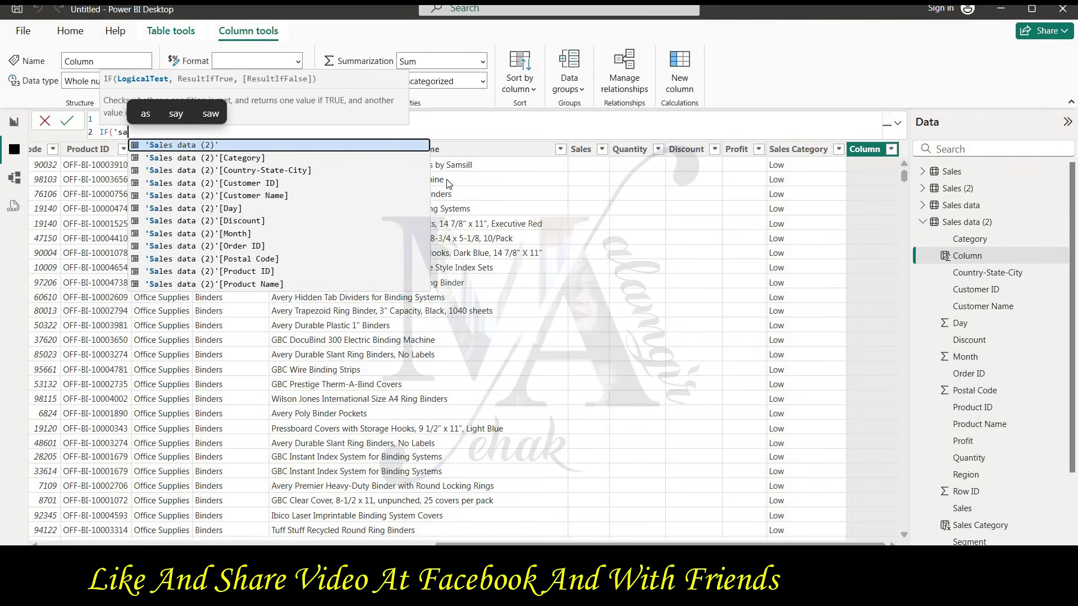
key("Tab")
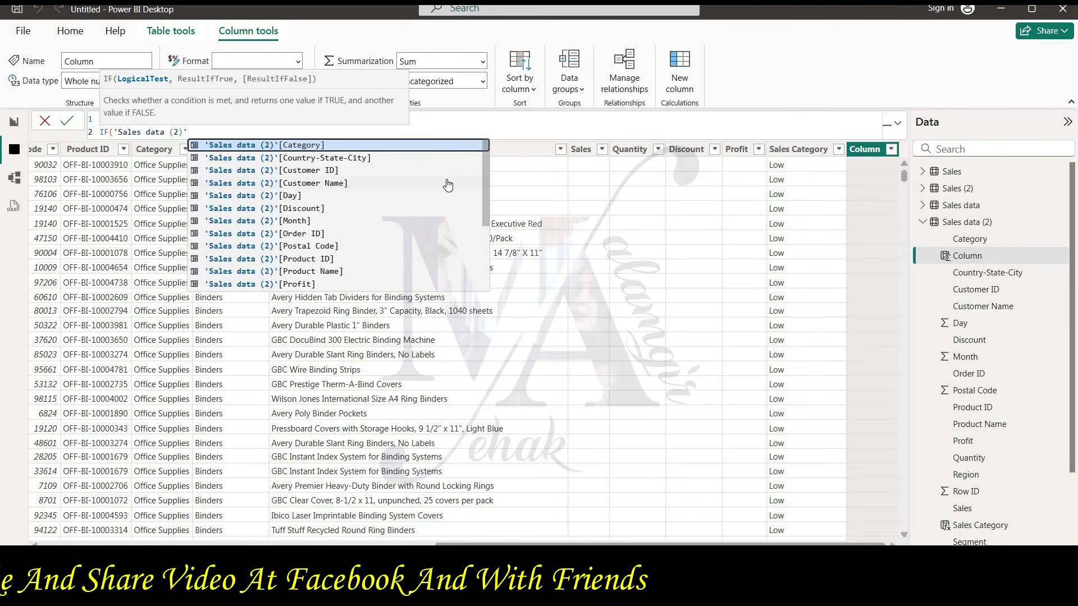
type("[")
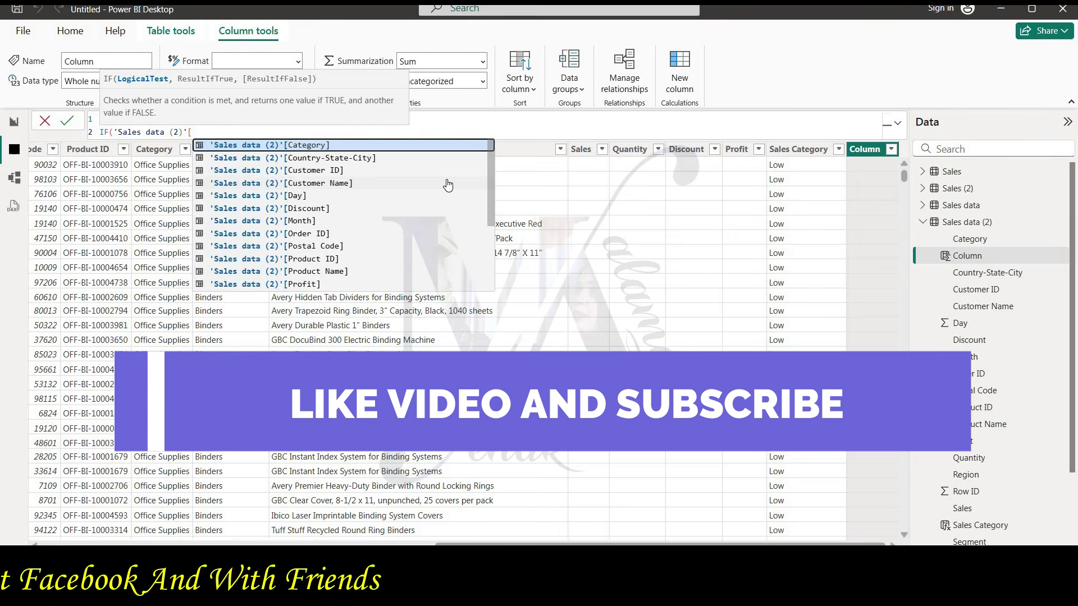
key("Down")
key("Down")
key("Down")
key("Down")
key("Down")
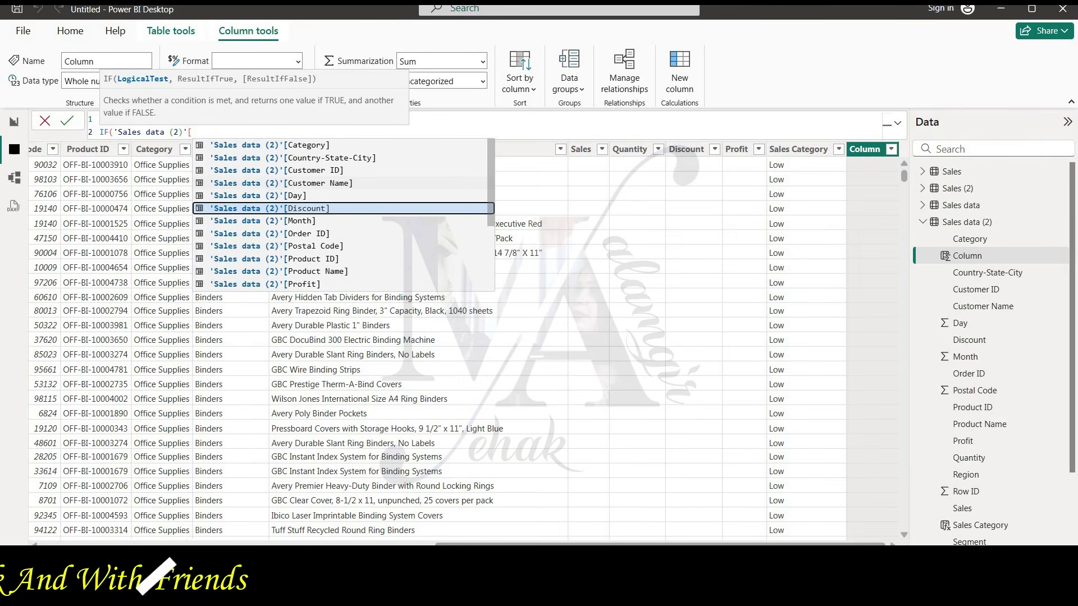
left_click(344, 211)
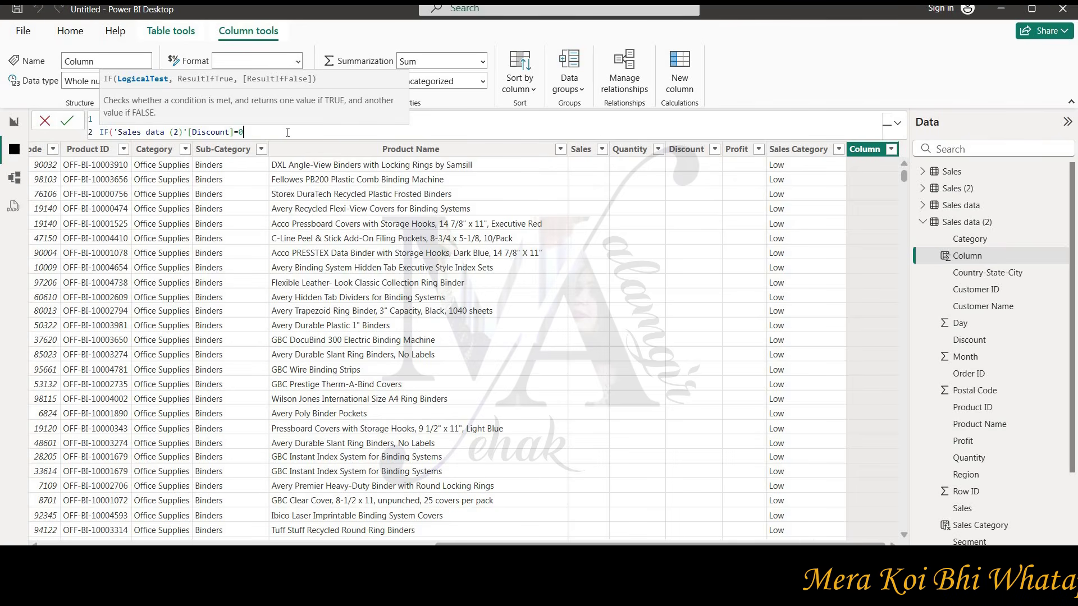
Complete the condition as =0 with results "No Discount" and "Discount Apply", and commit the Discount Category formula
type("=0.")
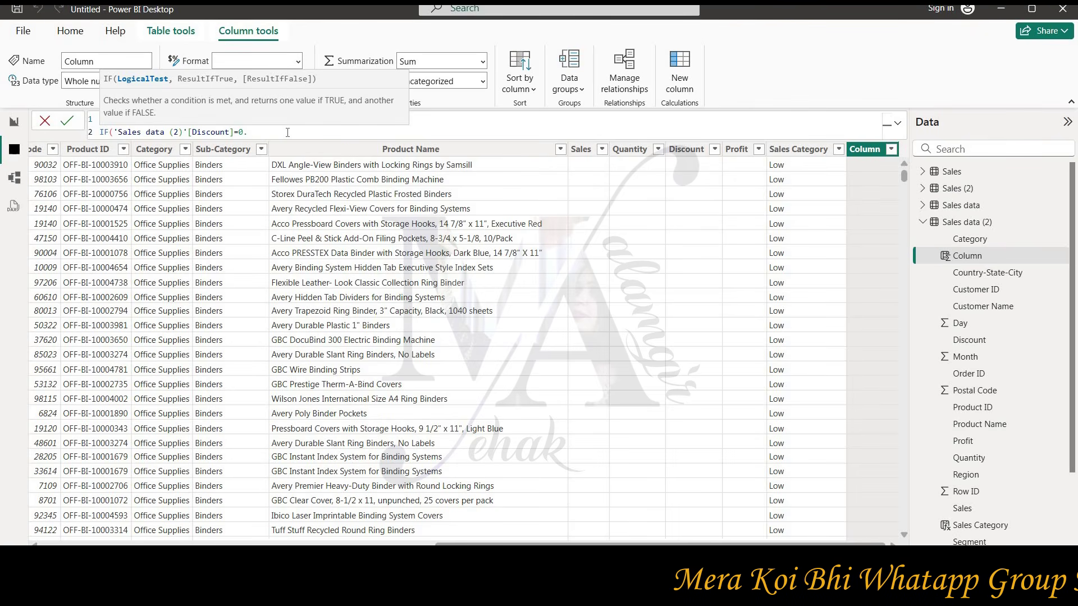
type(" \"")
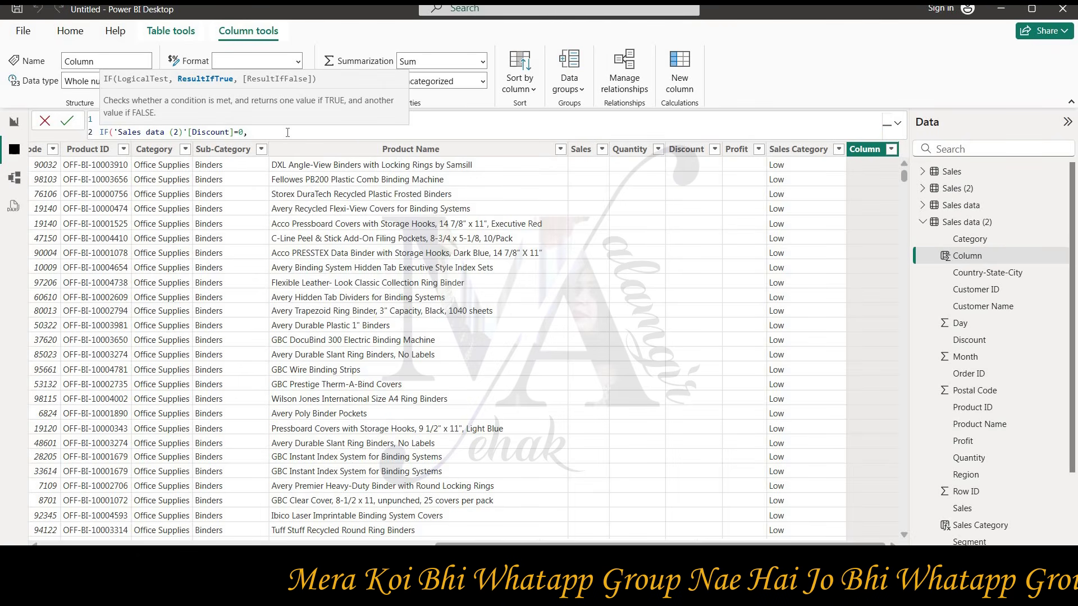
type("No Discunt")
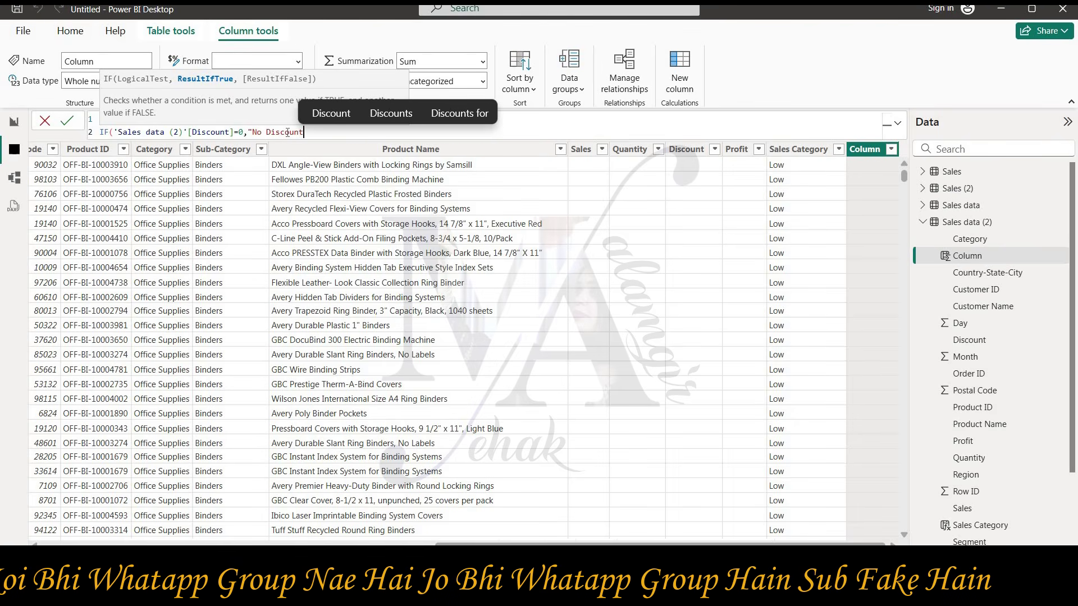
type("\",")
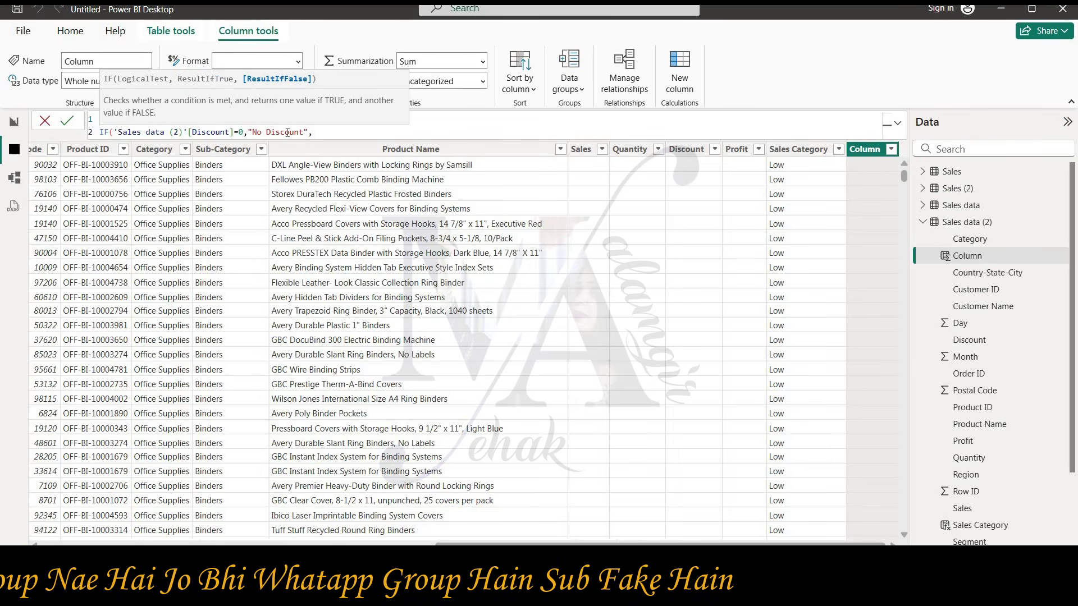
type(";")
type(" \"Di")
type("scoun")
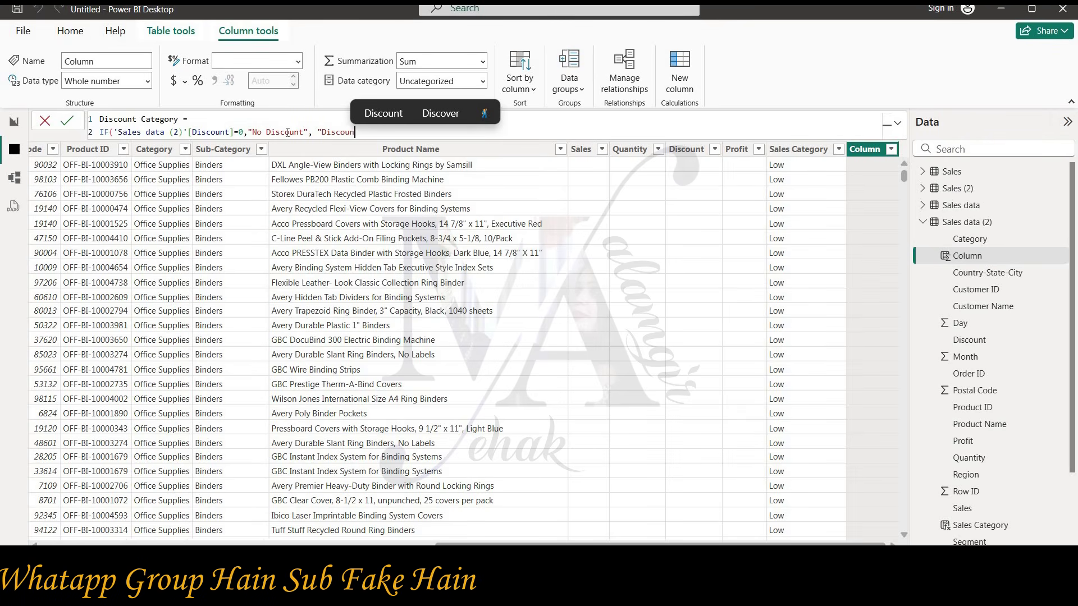
type("t Apply")
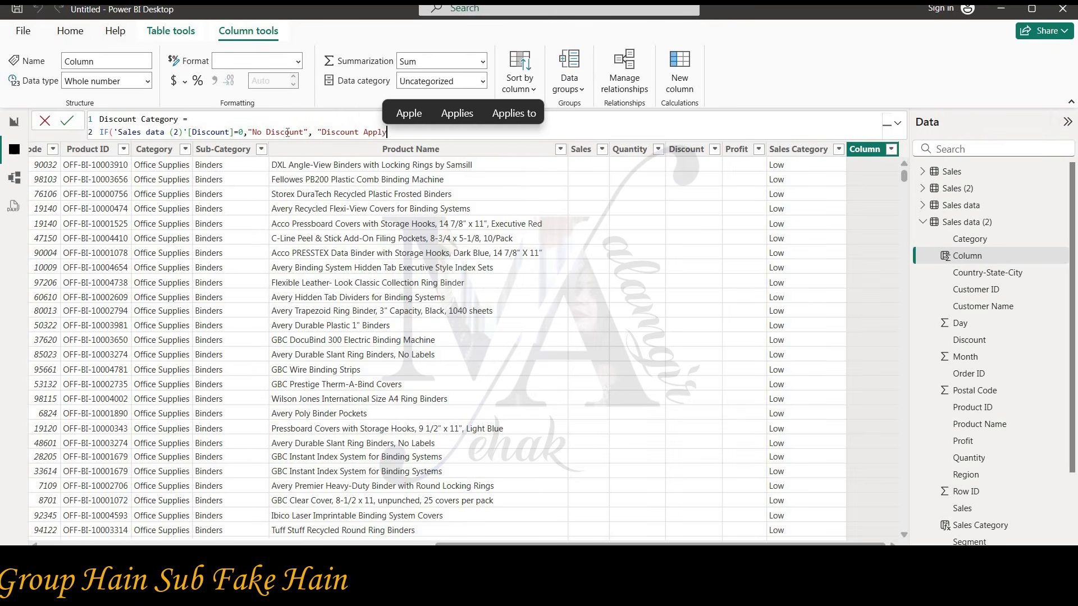
type("\"")
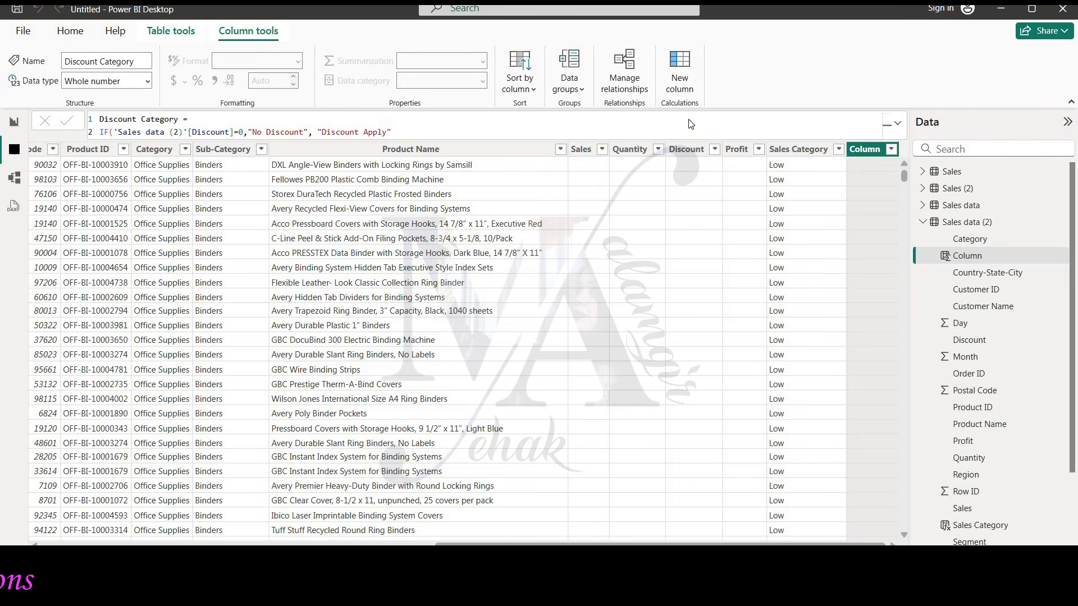
key("Return")
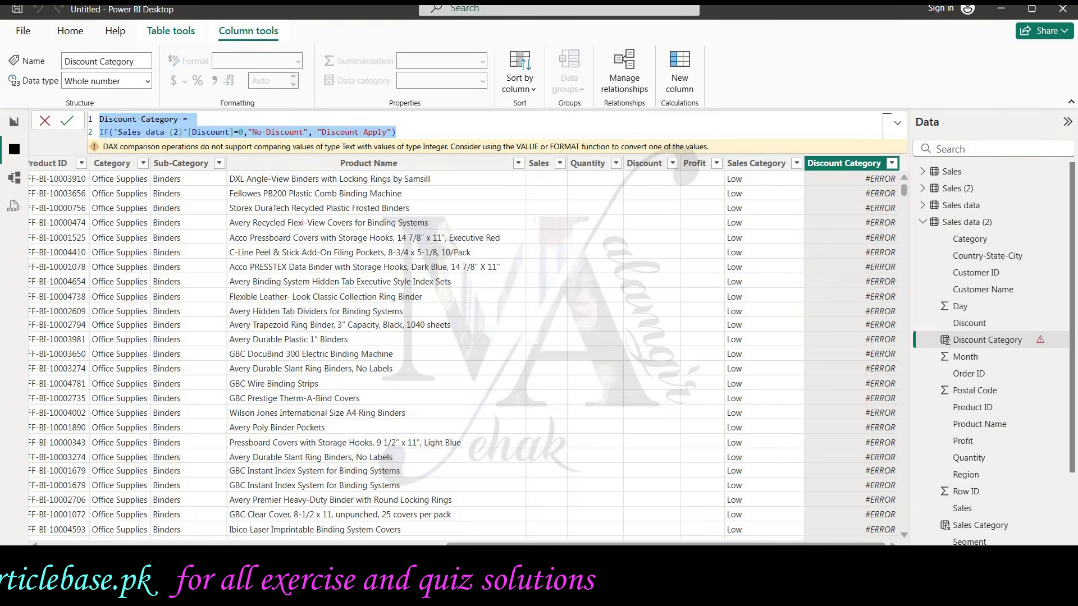
Switch to ChatGPT and submit the Discount Category formula with the request "fix this"
key("alt+Tab")
type("Discount Category = IF('Sales data (2)'[Discount]=0,\"No Discount\", \"Discount Apply\")")
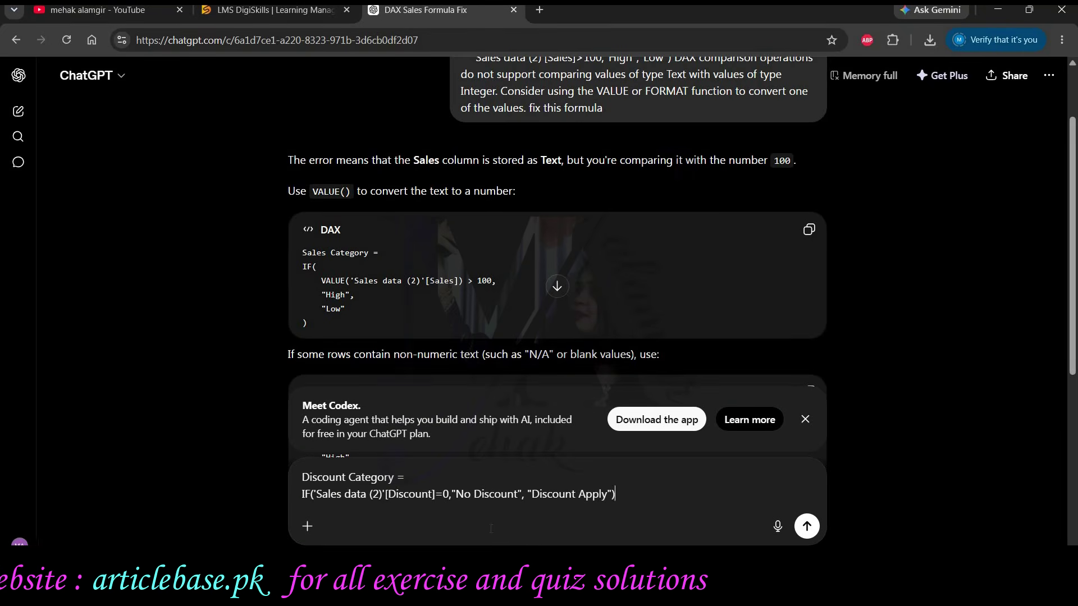
type("fix this")
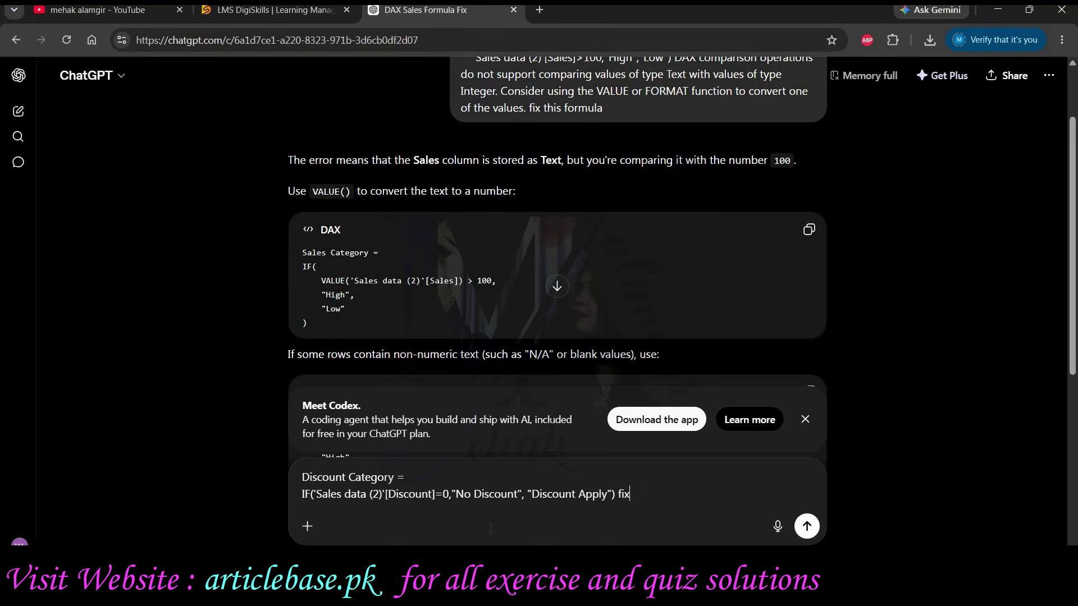
key("Return")
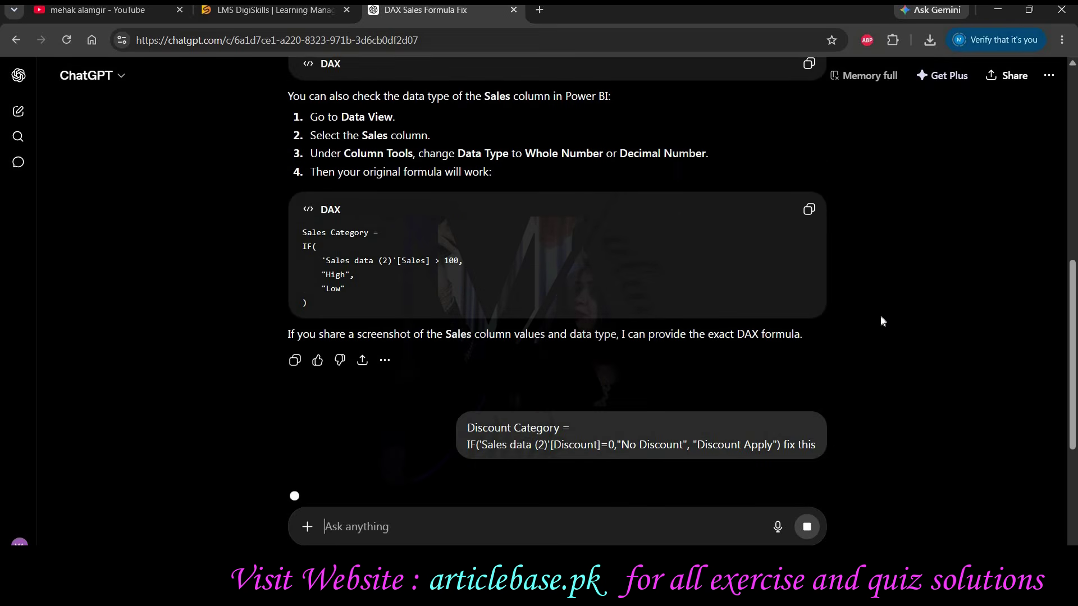
Copy ChatGPT's Discount Category formula that uses VALUE('Sales data (2)'[Discount]) = 0 without the ISBLANK check
scroll(880, 321, "up", 3)
scroll(440, 275, "up", 2)
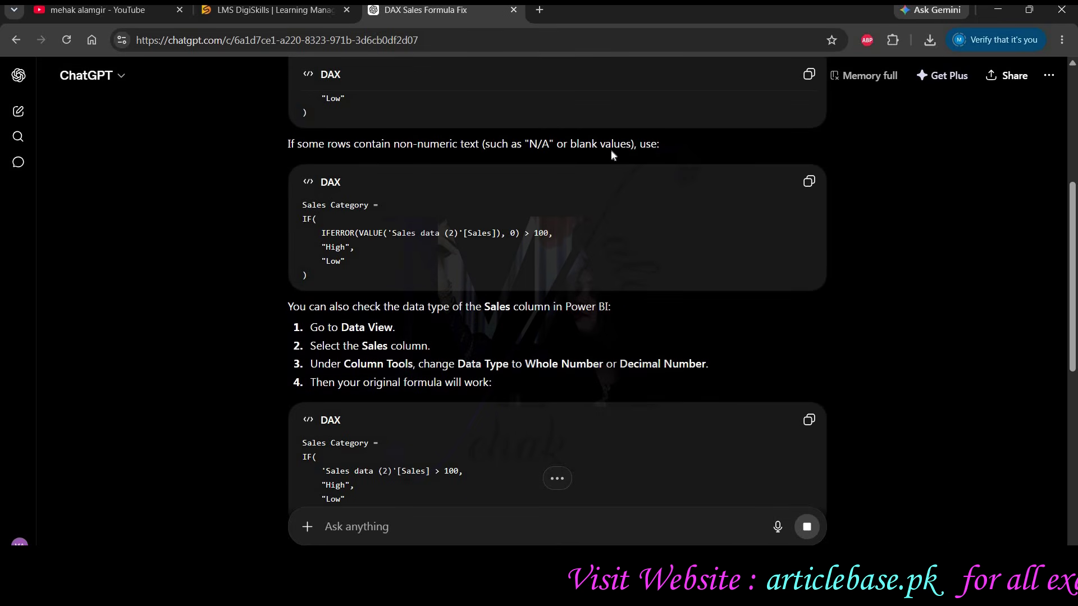
scroll(672, 271, "up", 1)
scroll(670, 271, "down", 10)
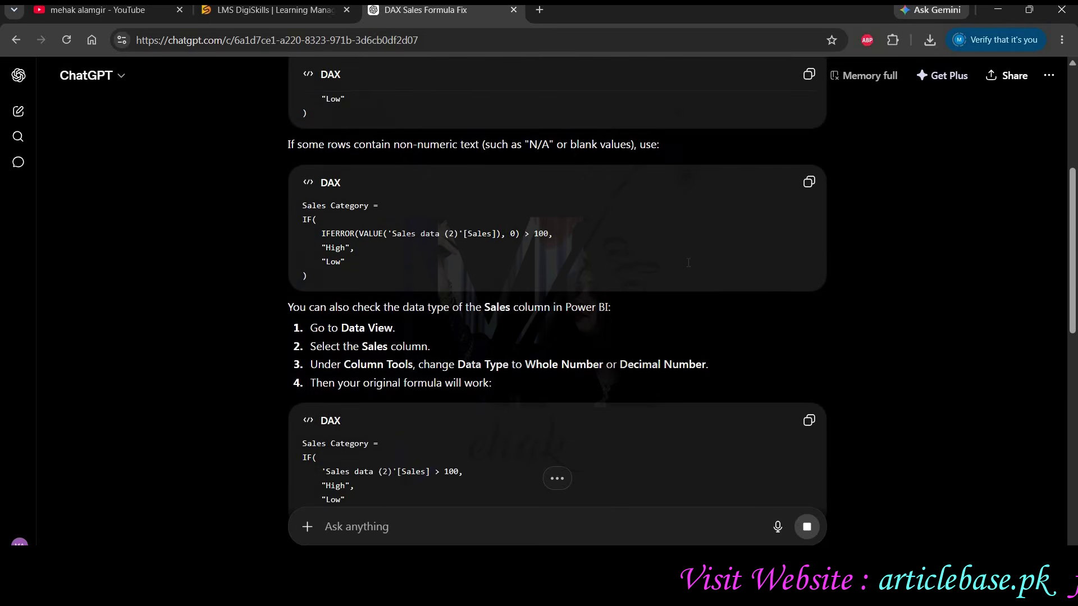
scroll(689, 262, "up", 3)
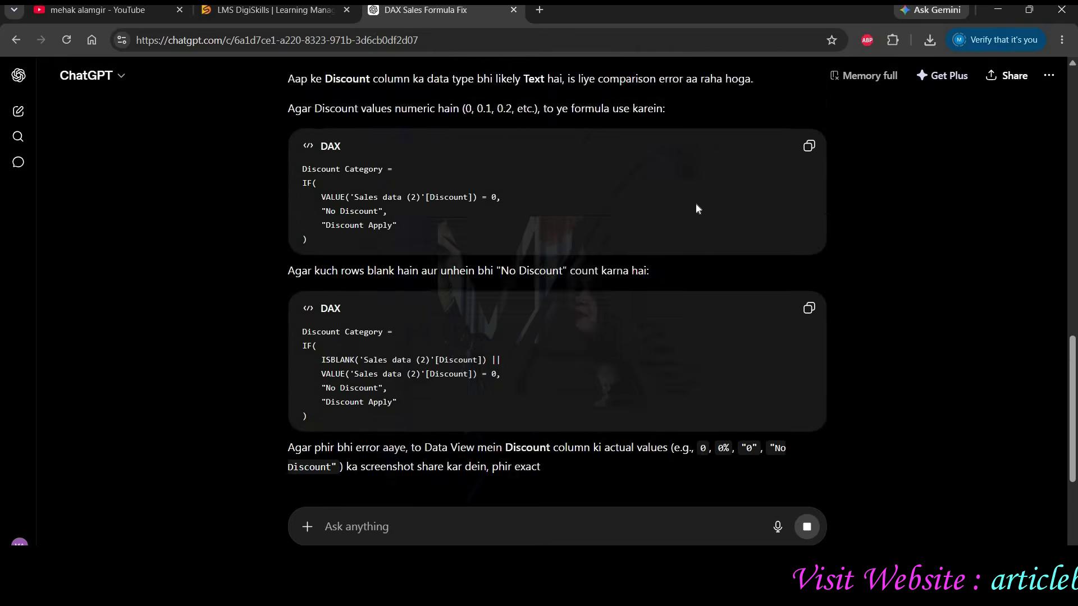
left_click(809, 198)
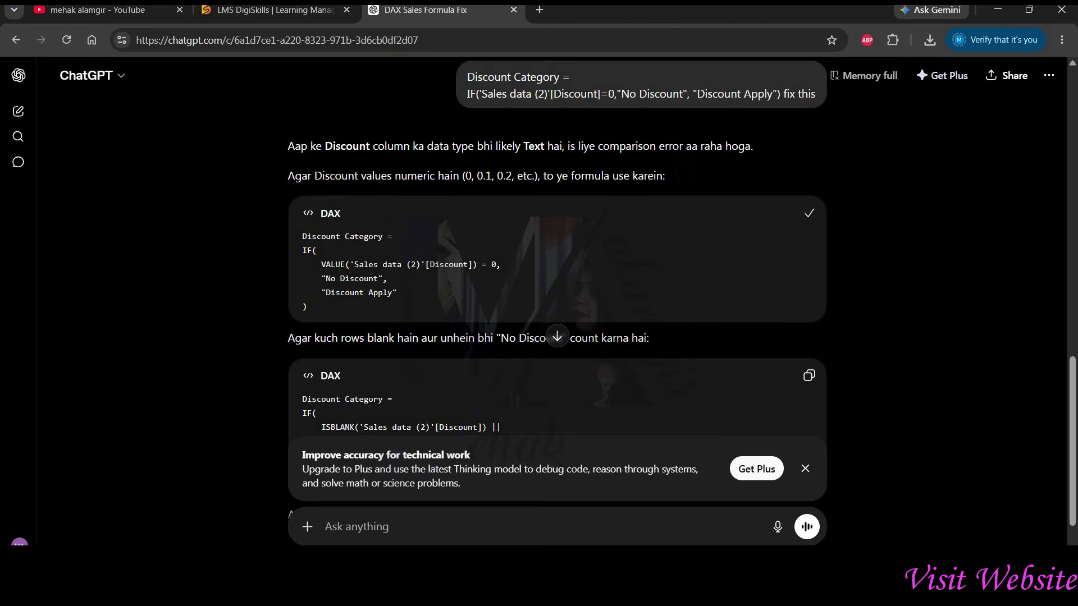
Switch to Power BI, replace the Discount Category formula with the copied VALUE version, commit it and check the column's values
left_click(487, 499)
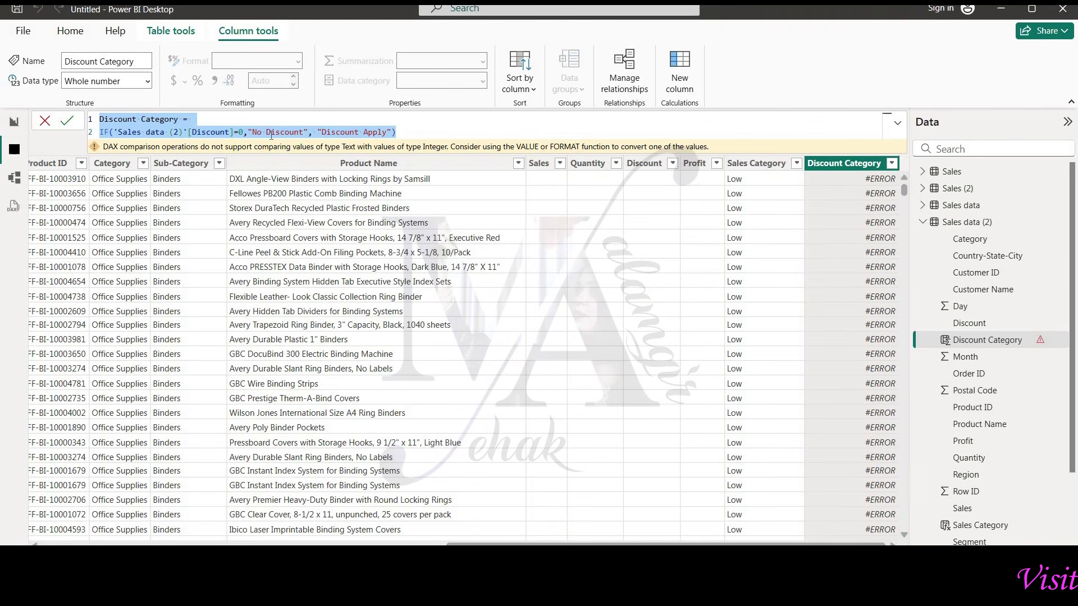
key("ctrl+v")
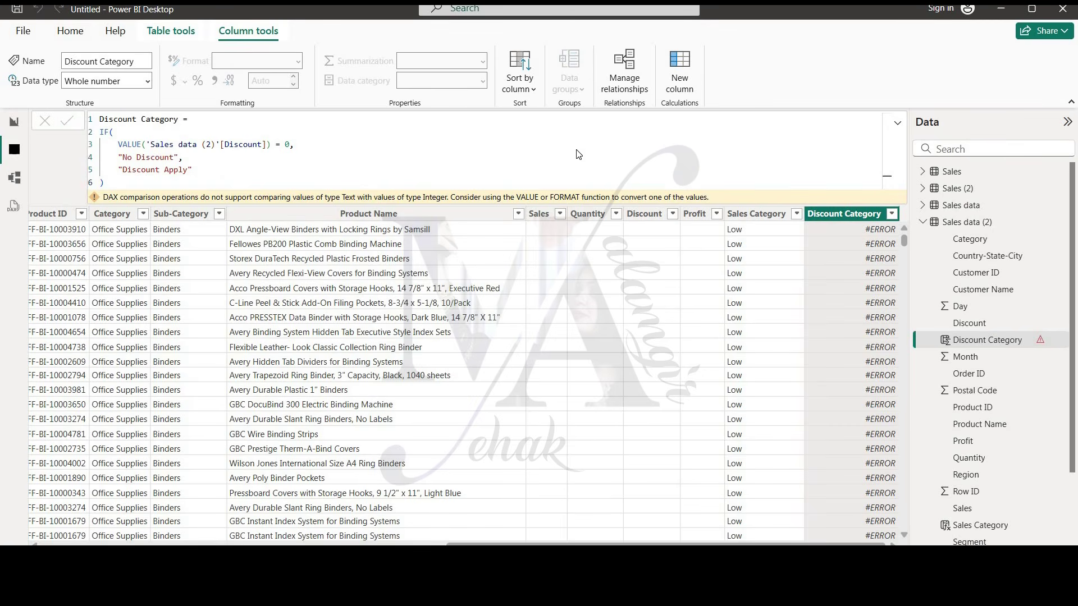
key("Return")
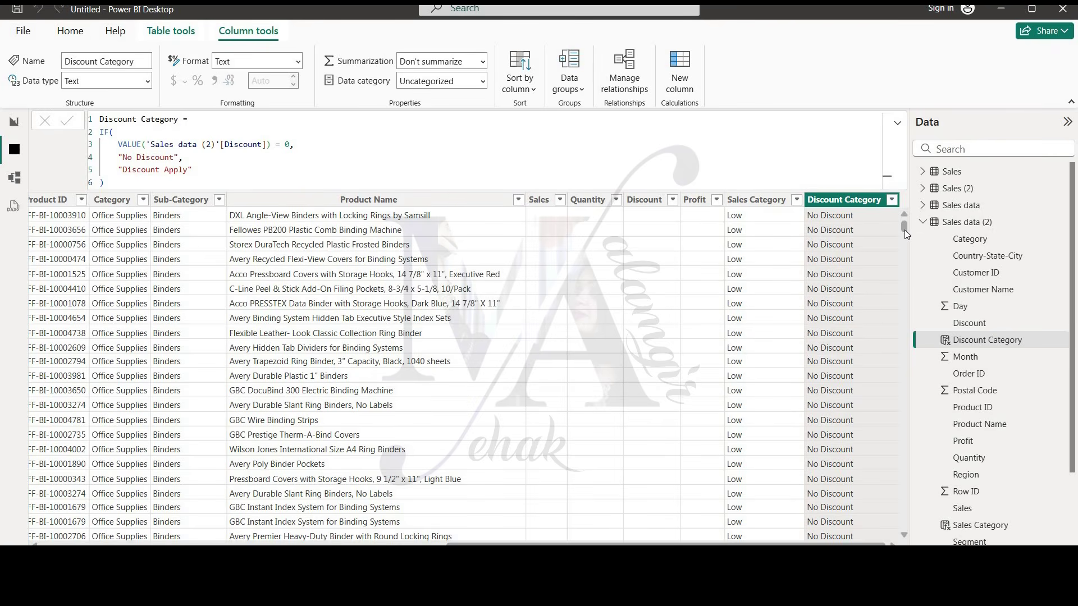
left_click_drag(921, 299, 907, 214)
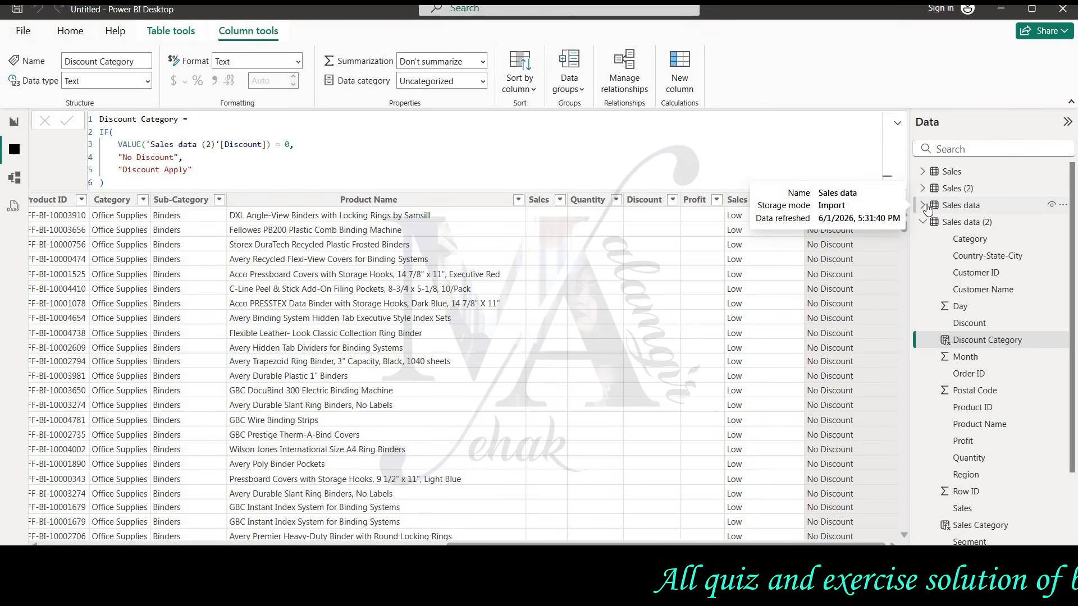
Try to add the same Discount Category formula as a new calculated column in the Sales data table, then collapse that table
left_click(924, 206)
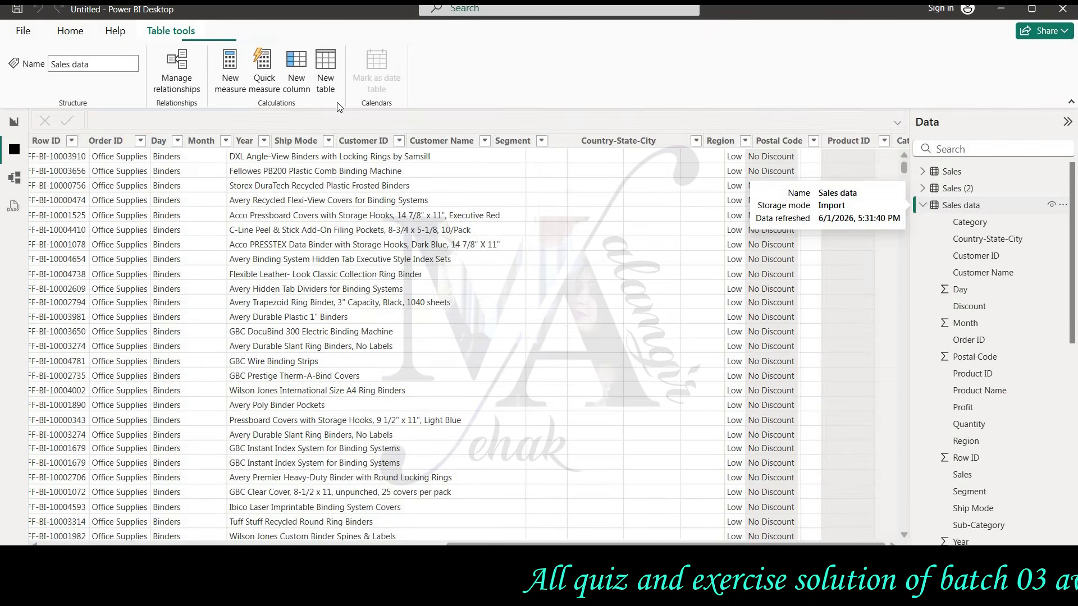
left_click(298, 70)
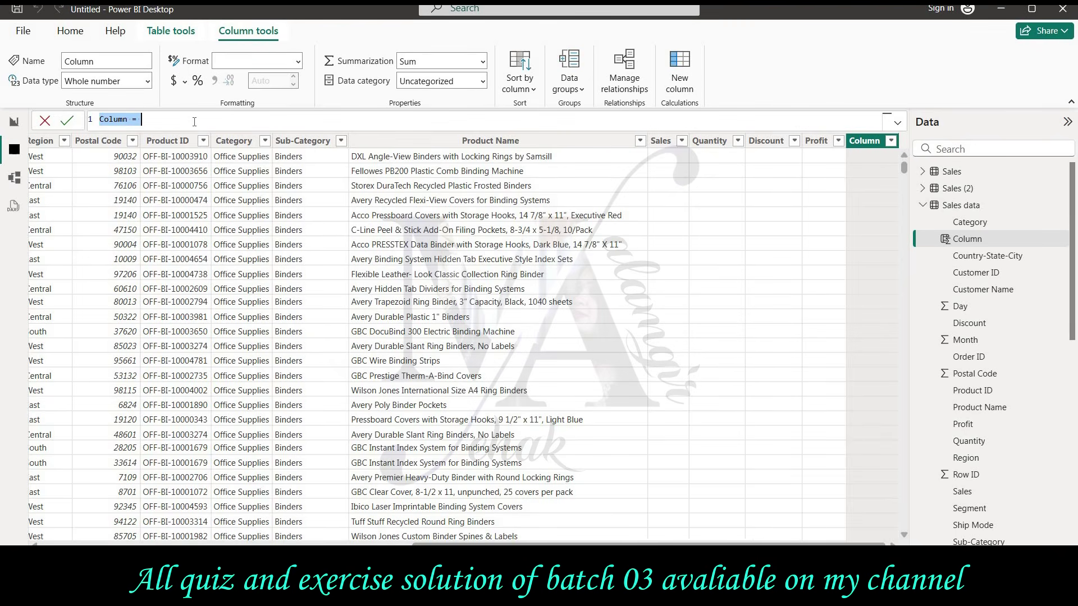
key("ctrl+v")
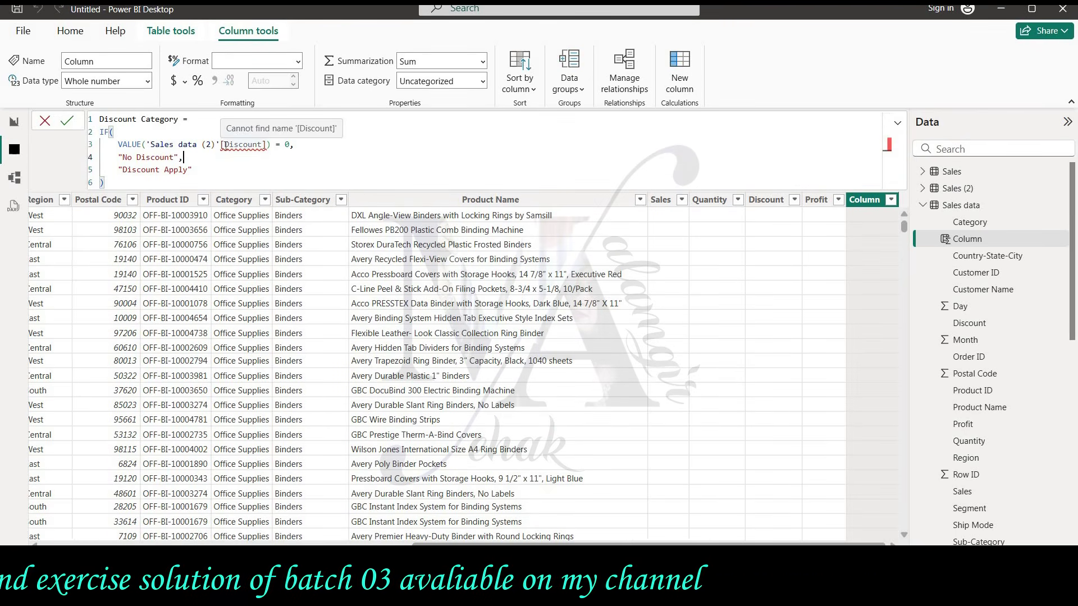
key("Return")
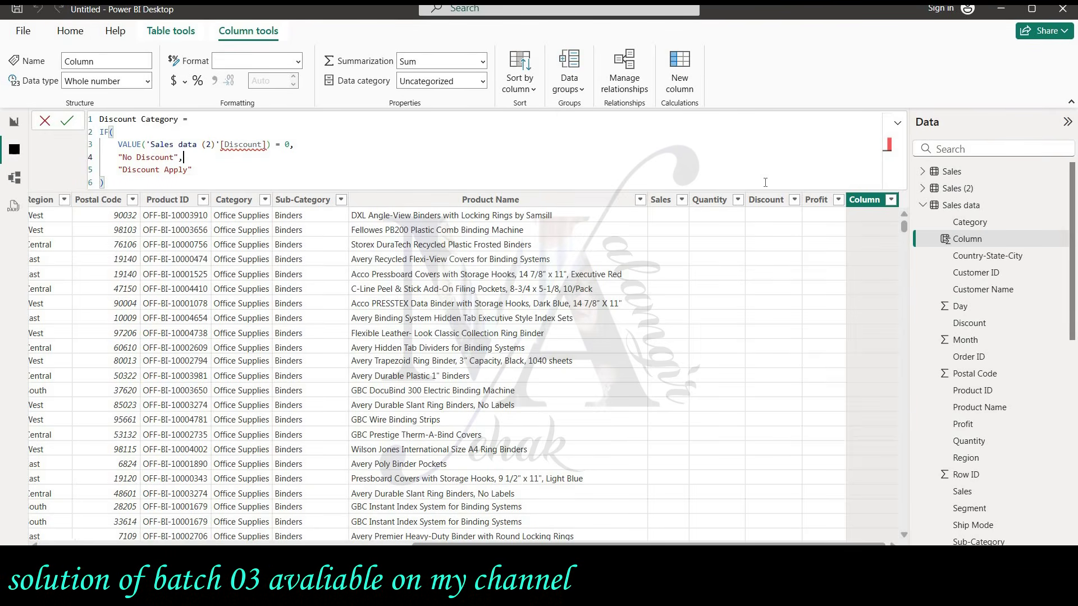
left_click(920, 205)
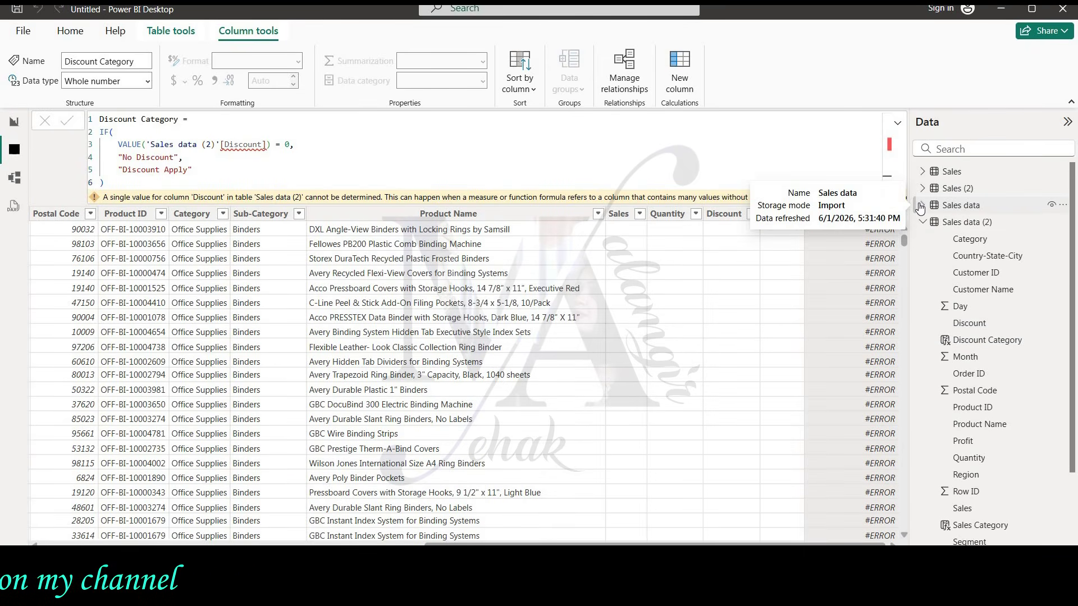
Reopen the Sales data (2) table and bring its Sales Category and Discount Category columns into view
left_click(948, 227)
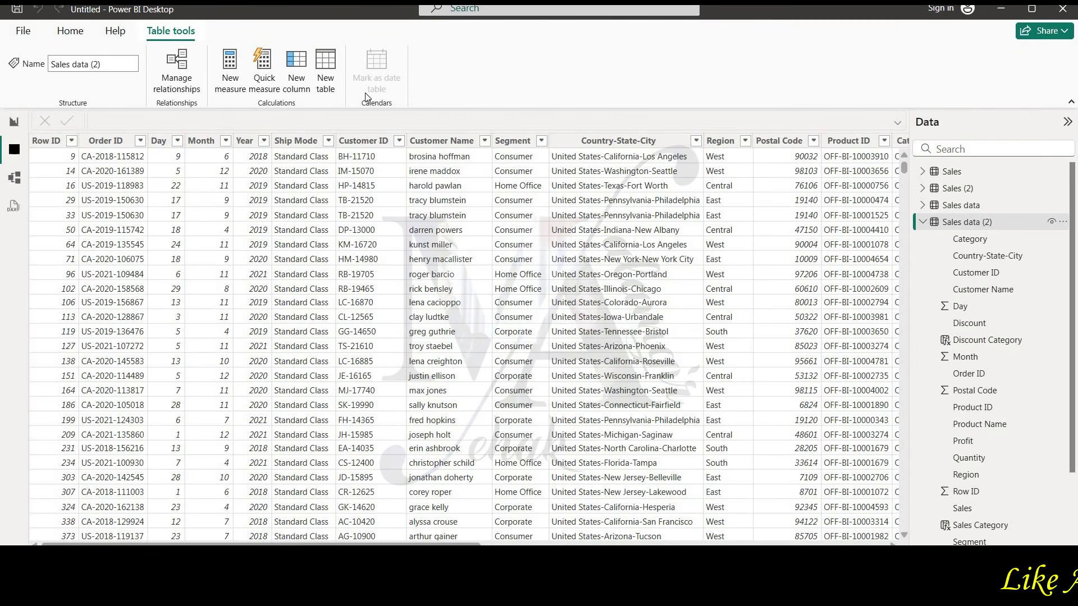
left_click_drag(474, 544, 707, 544)
scroll(807, 255, "right", 6)
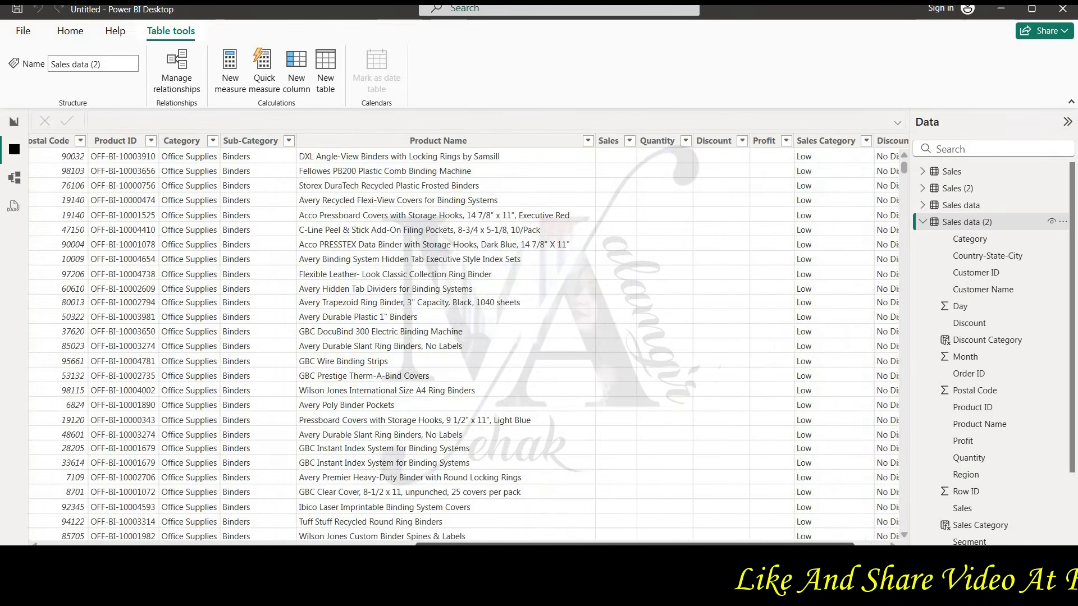
Capture the Discount Category column and its formula with Snipping Tool, switch to Word and paste the screenshot below the discount classification task
left_click(844, 140)
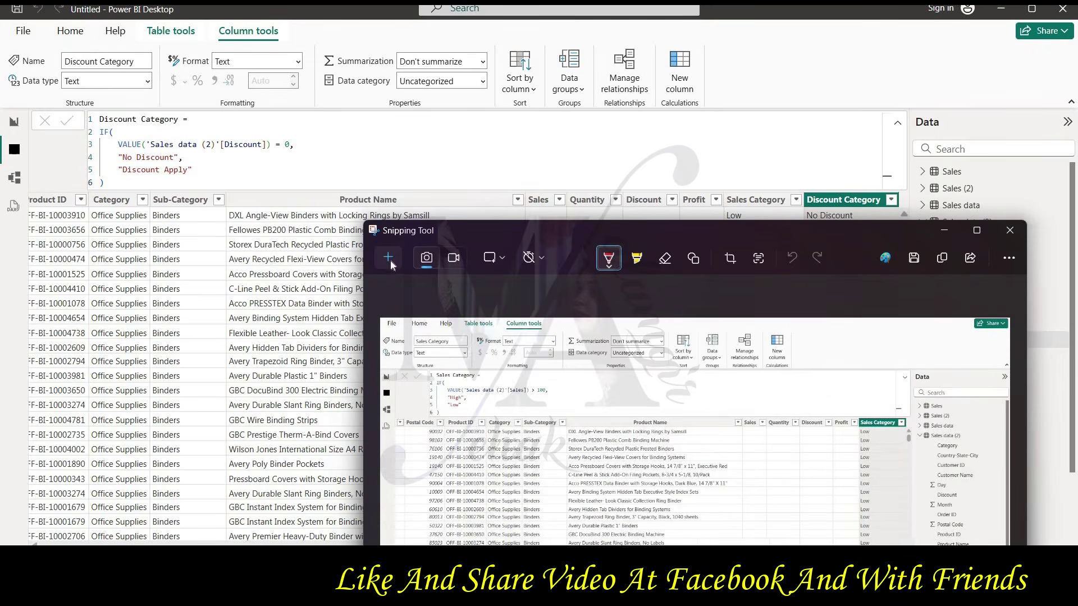
key("super+shift+s")
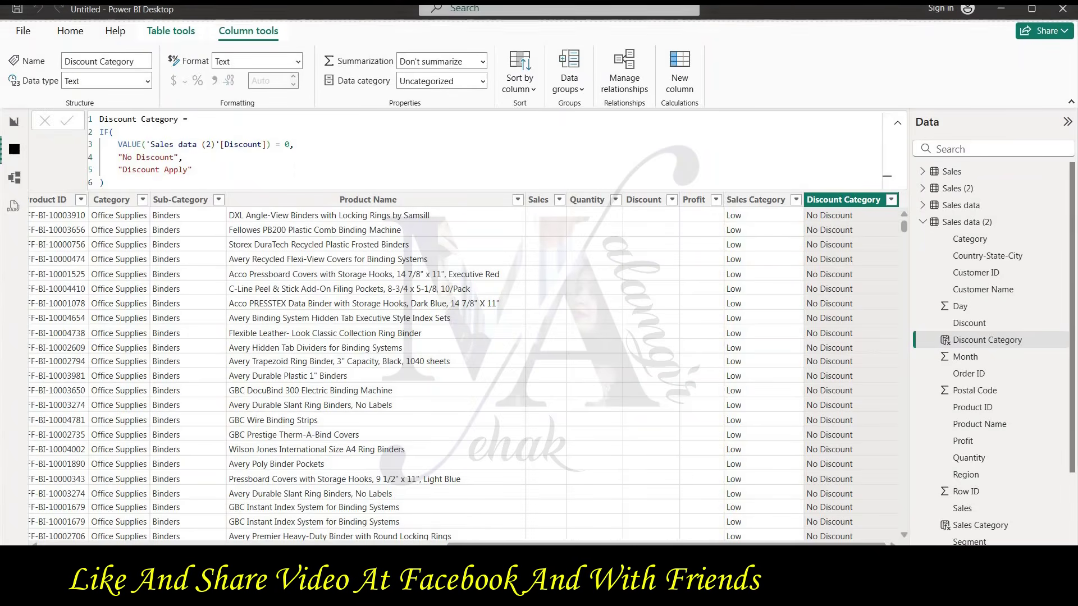
left_click(486, 589)
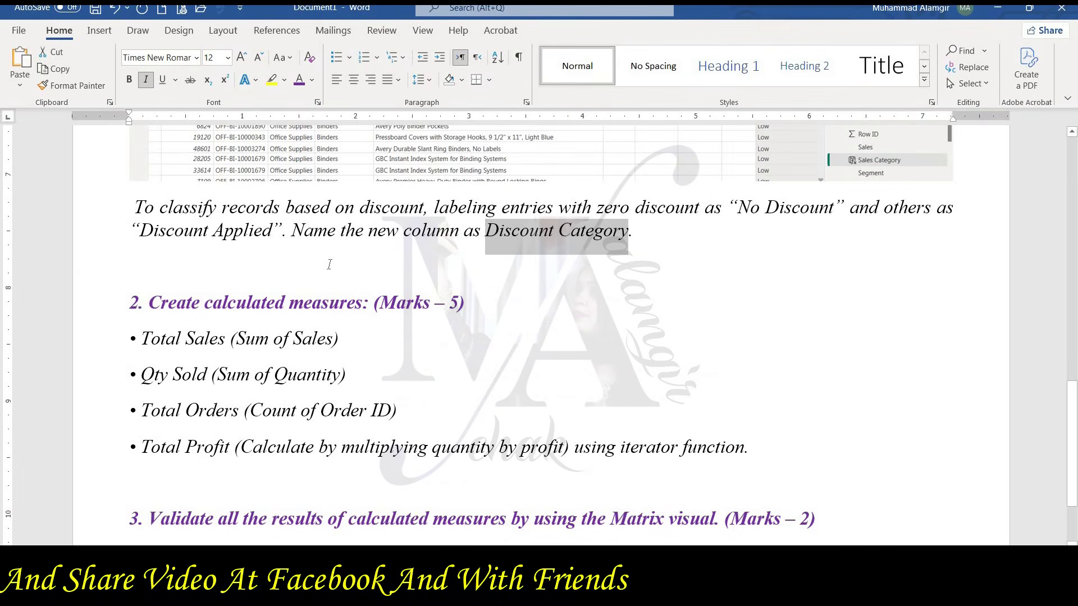
key("ctrl+v")
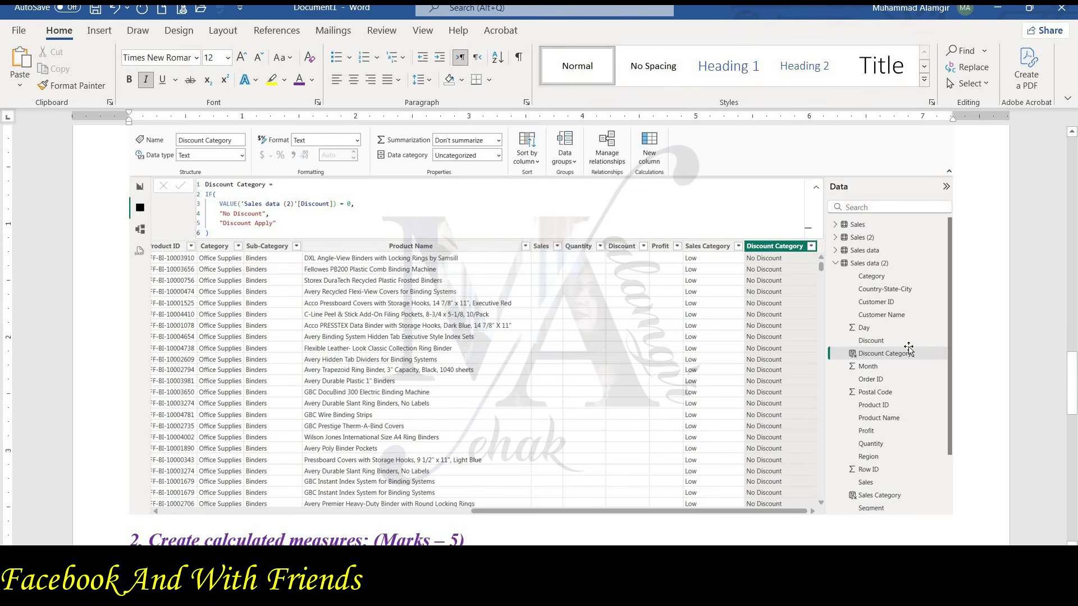
scroll(911, 347, "down", 1)
scroll(911, 347, "down", 2)
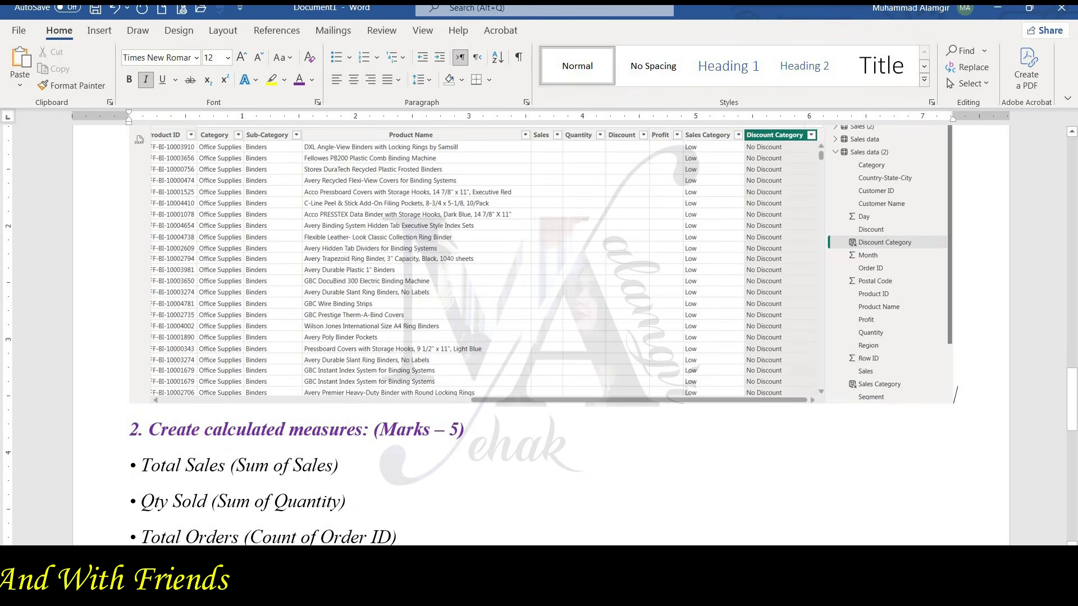
Switch to Power BI and examine the filter values of the Sales column in Sales data (2), then dismiss the filter list
key("alt+Tab")
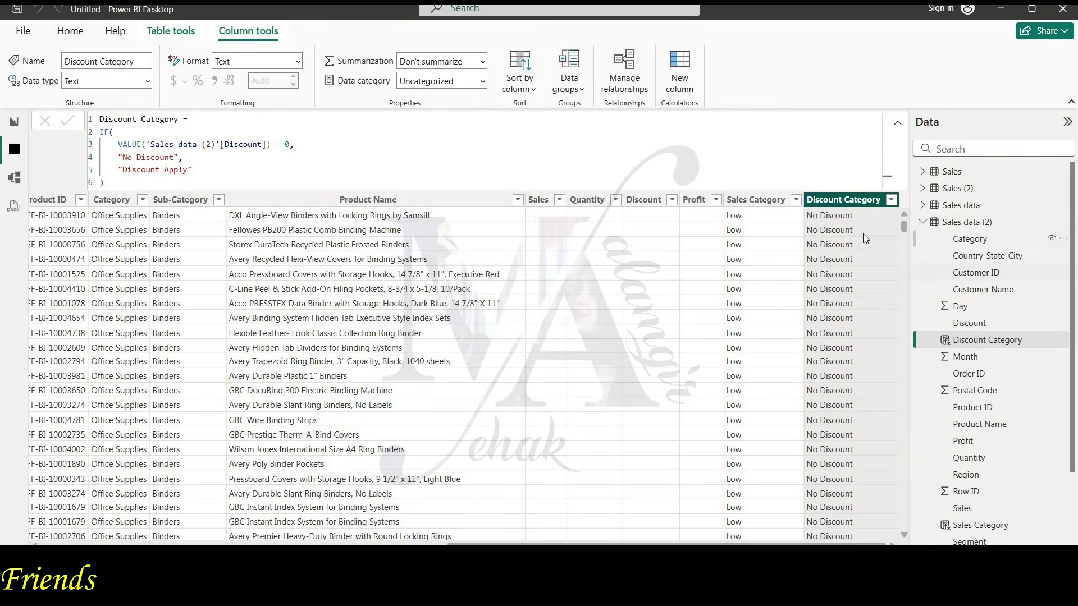
left_click(560, 206)
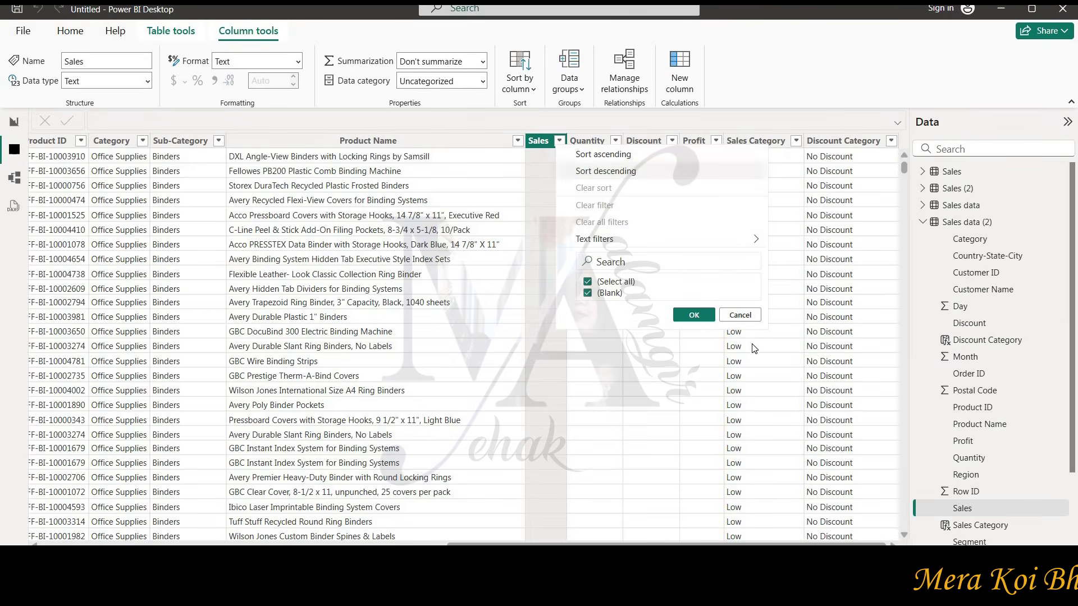
left_click(736, 316)
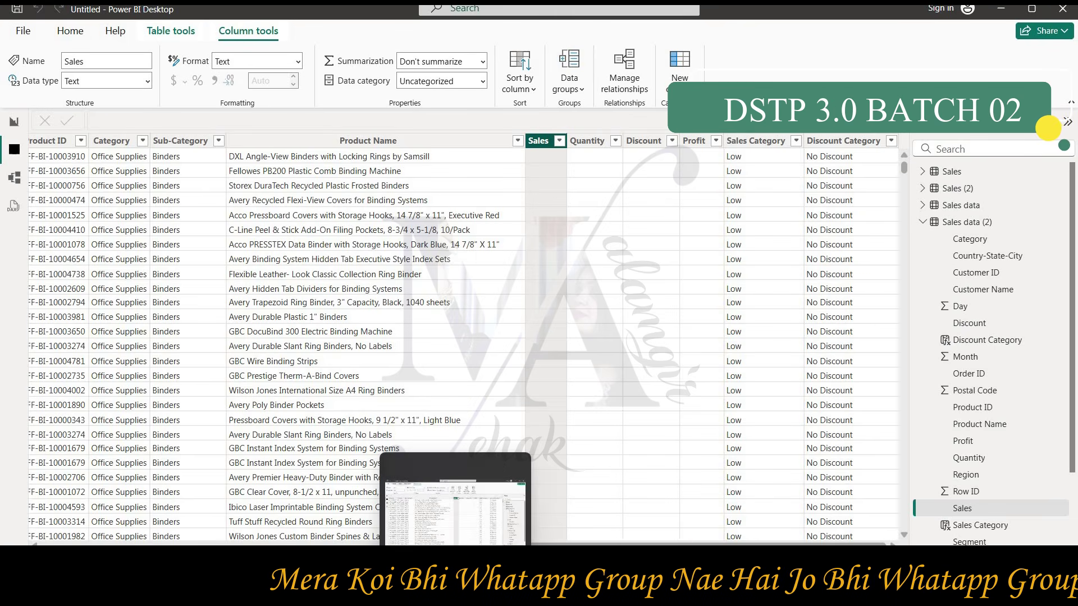
Switch to Word and read the list of calculated measures required in task 2
left_click(455, 594)
scroll(485, 356, "down", 2)
scroll(486, 356, "down", 3)
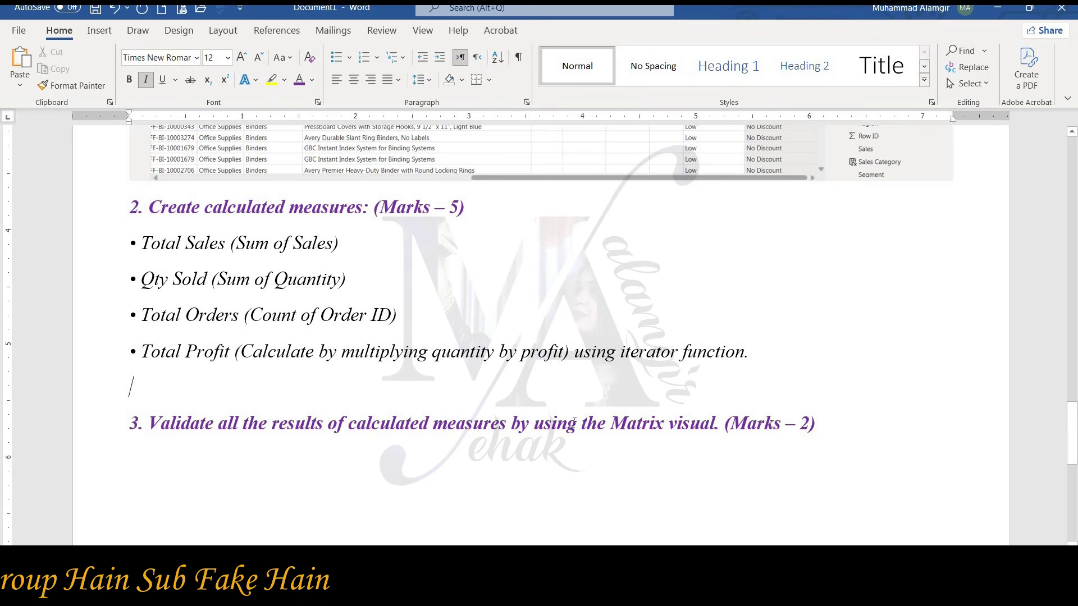
Switch to Power BI and start a new measure in Sales data (2), named Total Sales as in the Word task, using the SUM function
mouse_move(456, 590)
left_click(456, 497)
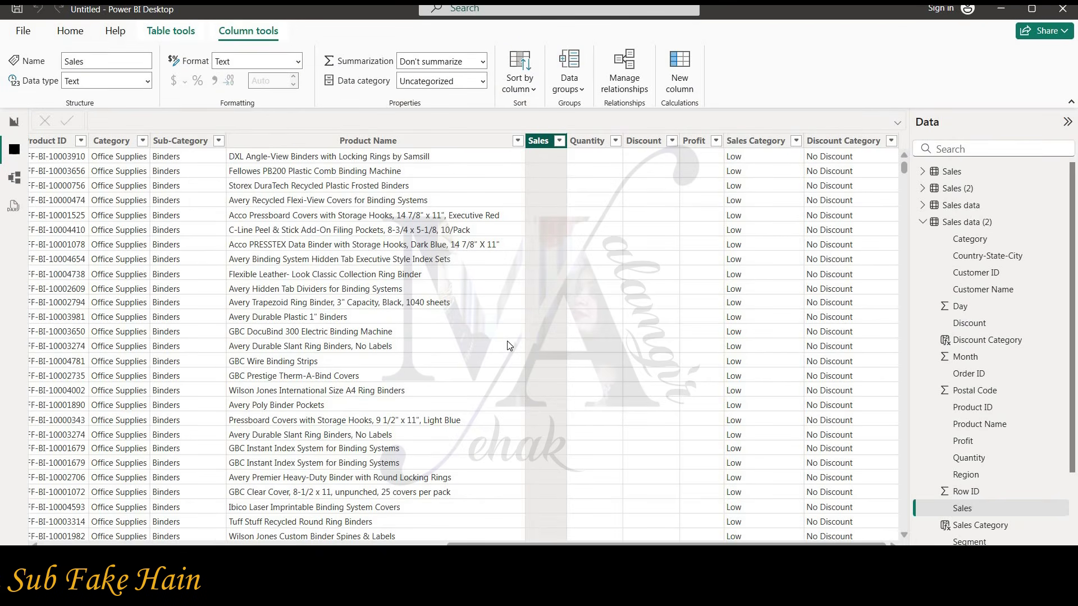
left_click(972, 224)
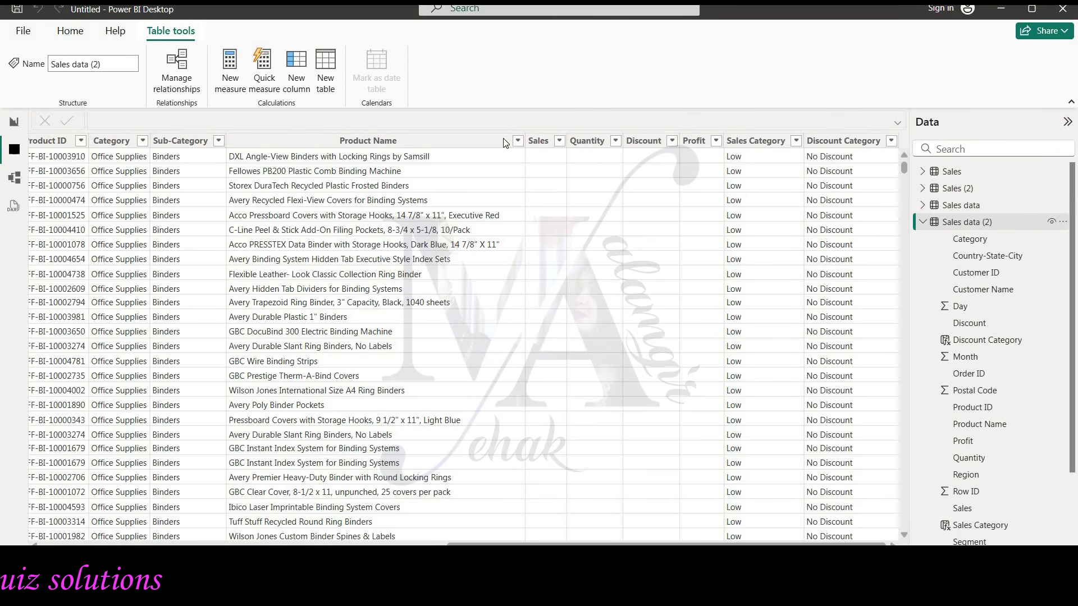
left_click(240, 91)
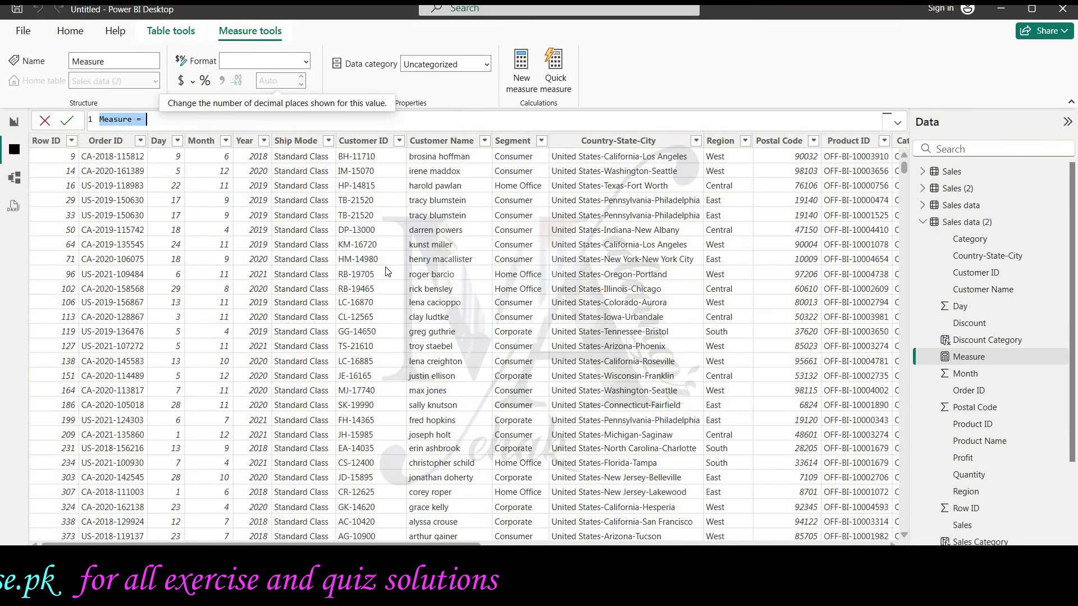
key("alt+Tab")
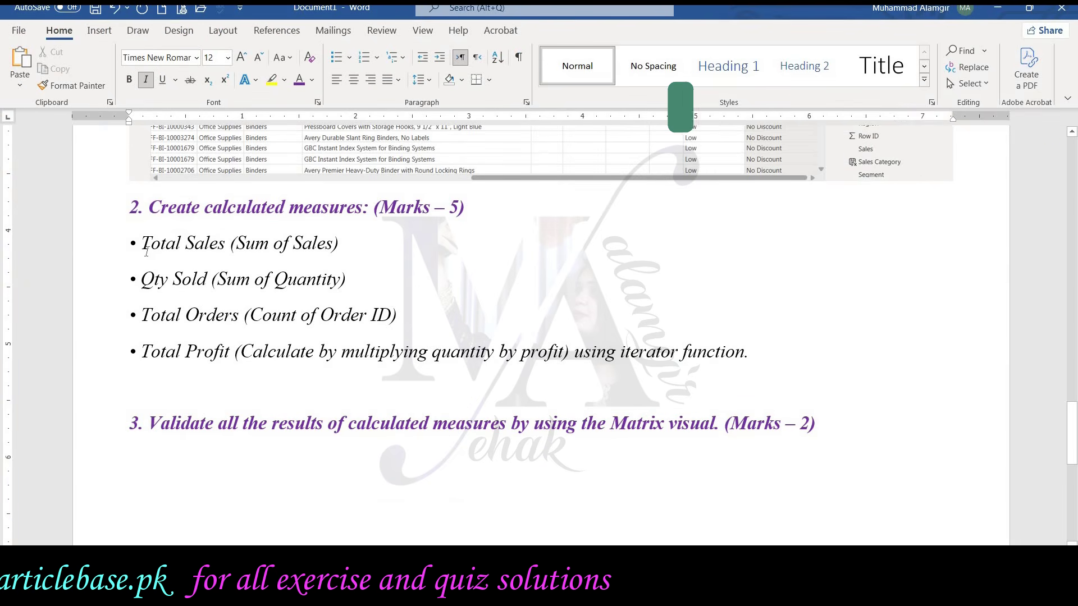
left_click_drag(141, 247, 229, 247)
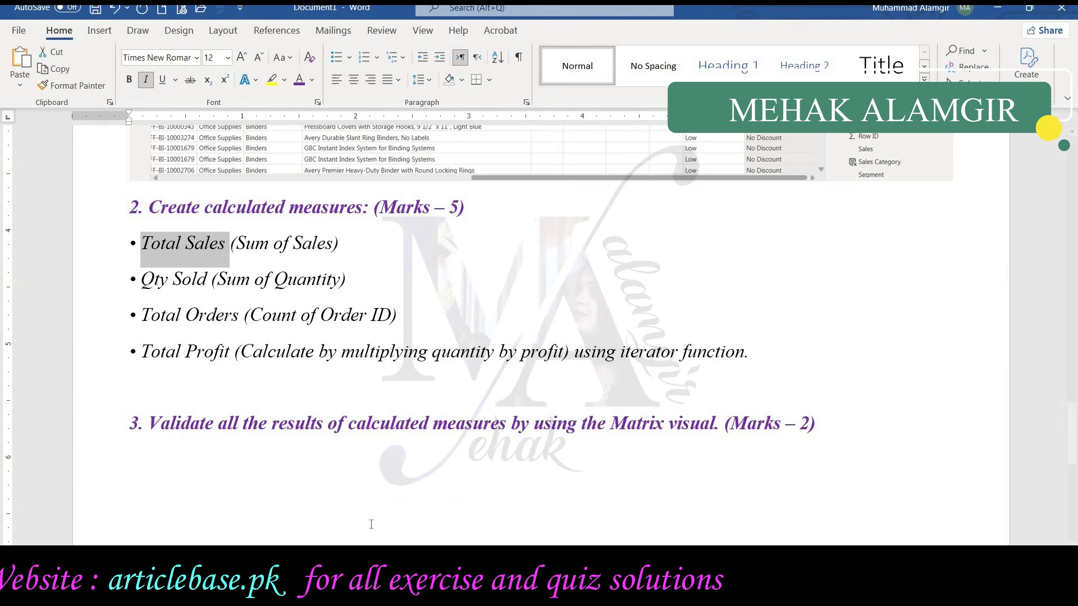
key("alt+Tab")
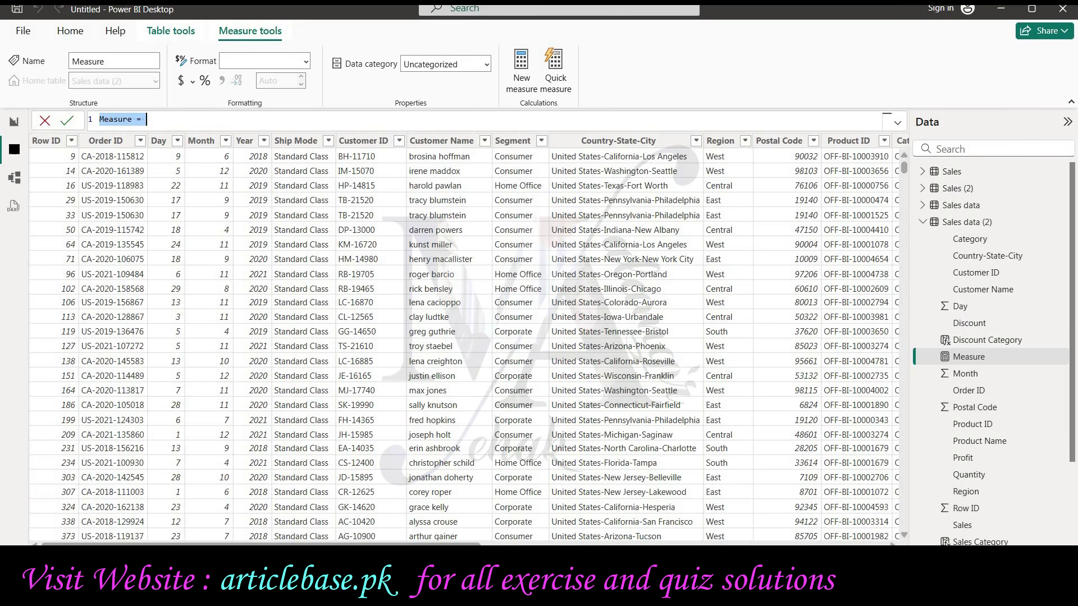
type("Total Sales =")
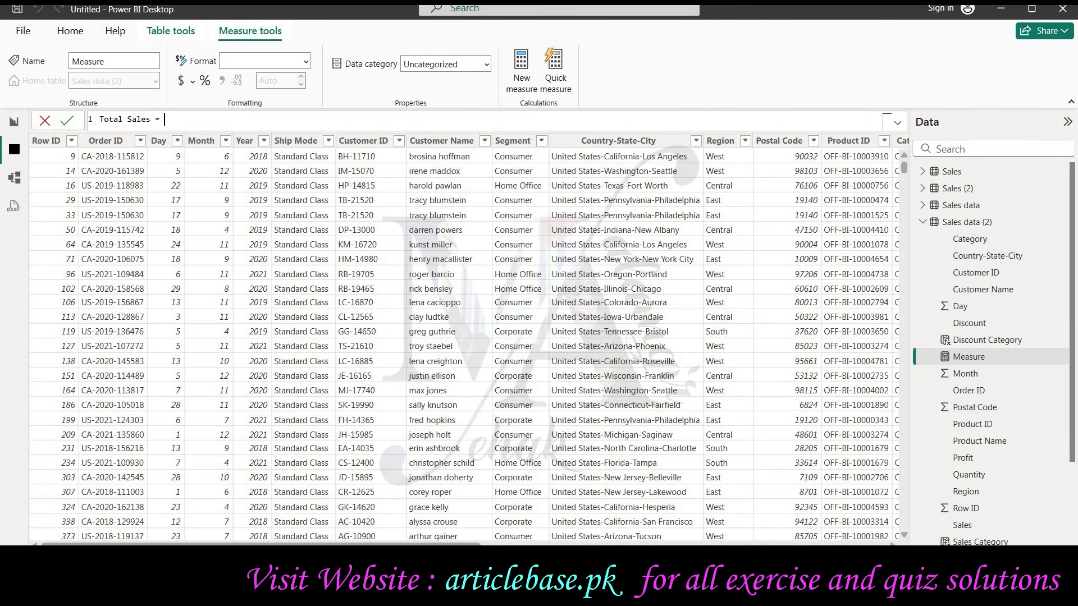
type(" sum")
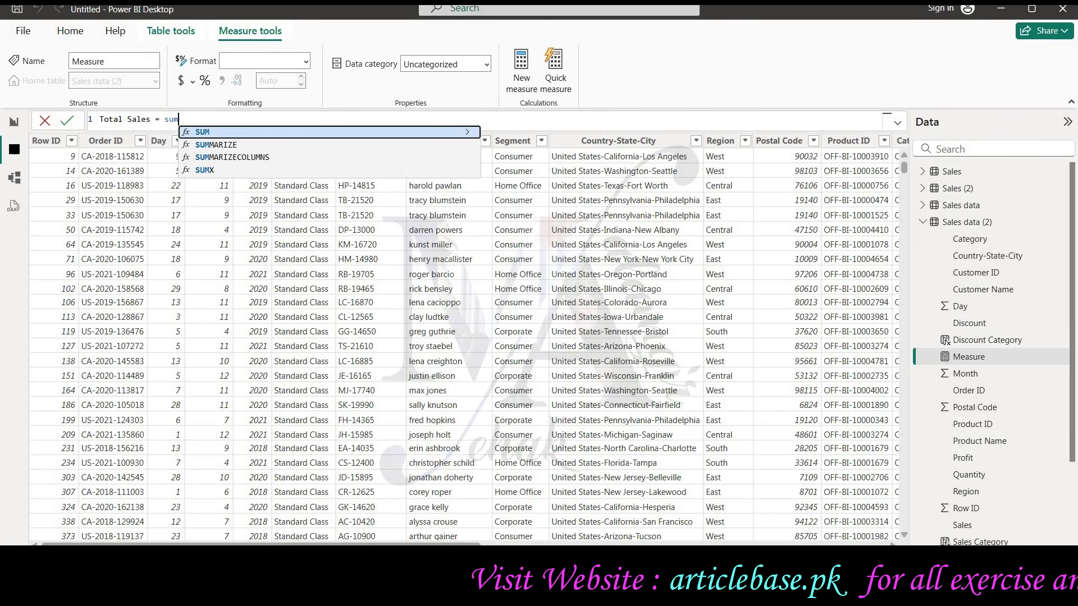
type("(")
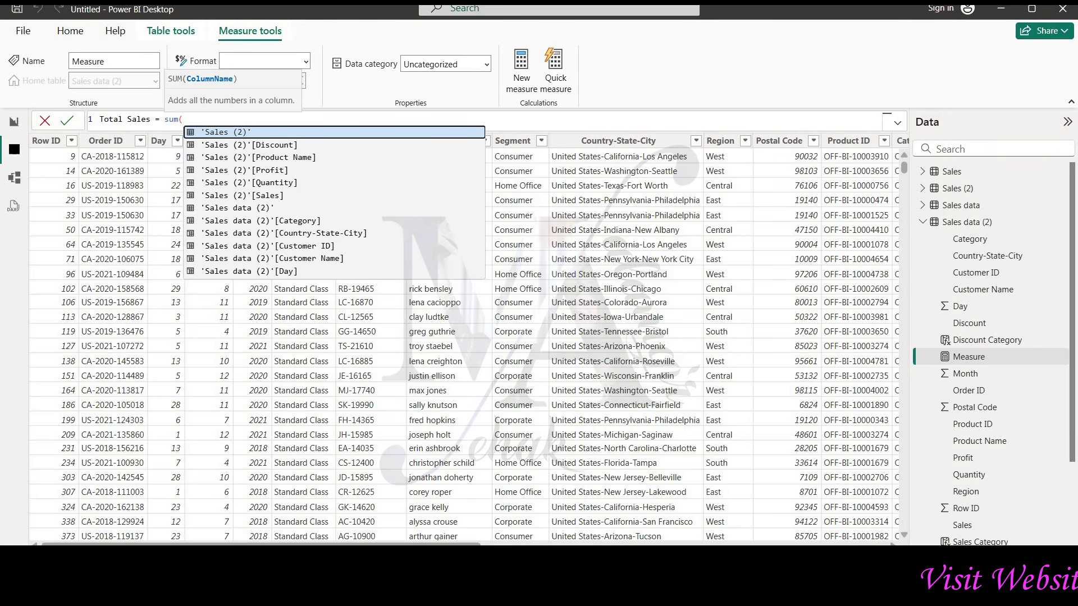
type("sa")
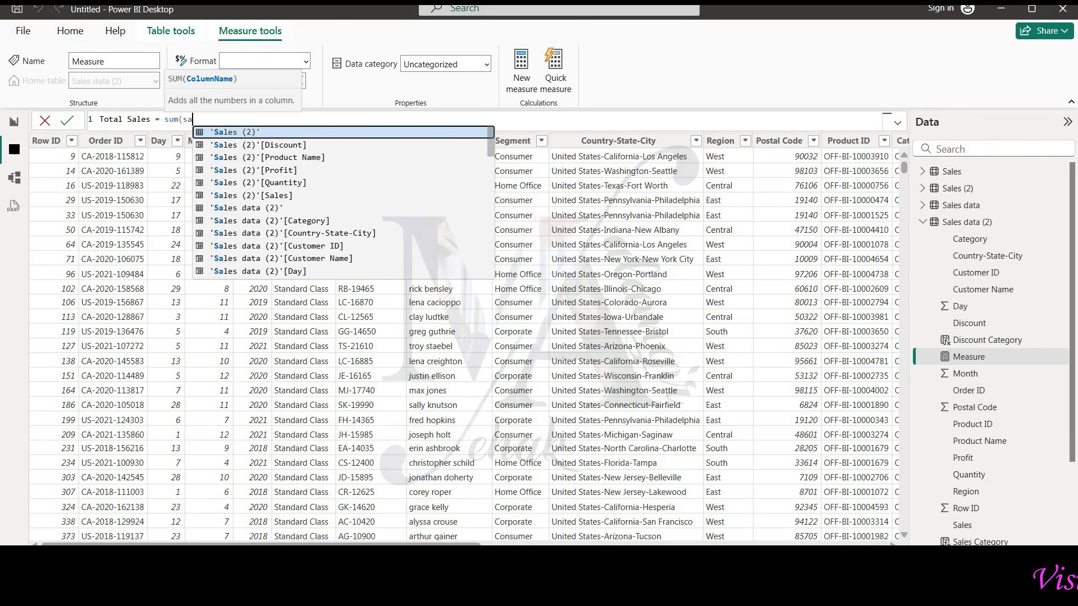
type("le")
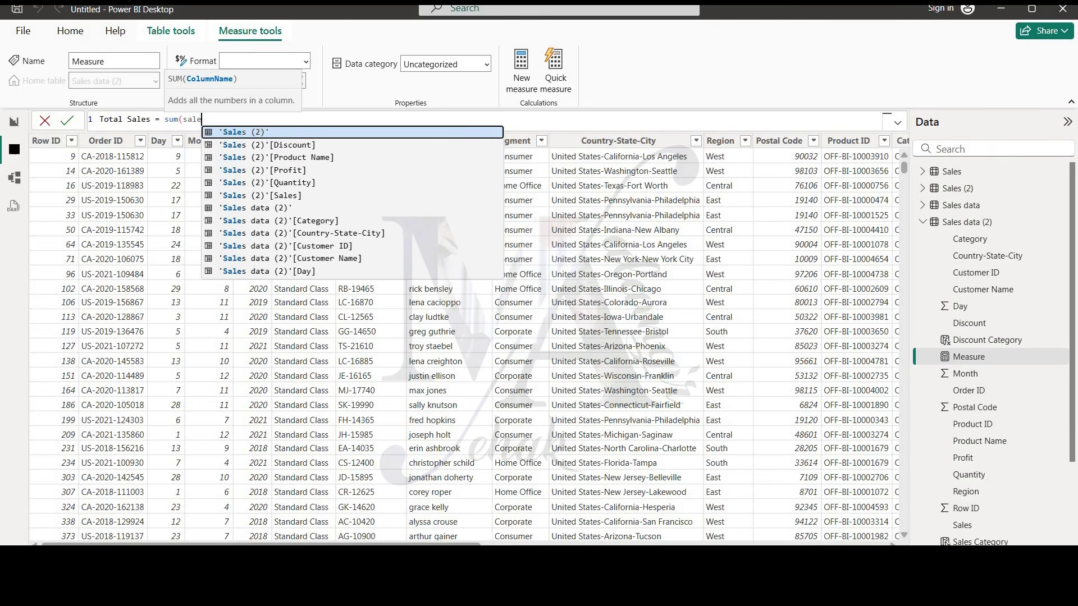
key("BackSpace")
key("BackSpace")
key("BackSpace")
key("BackSpace")
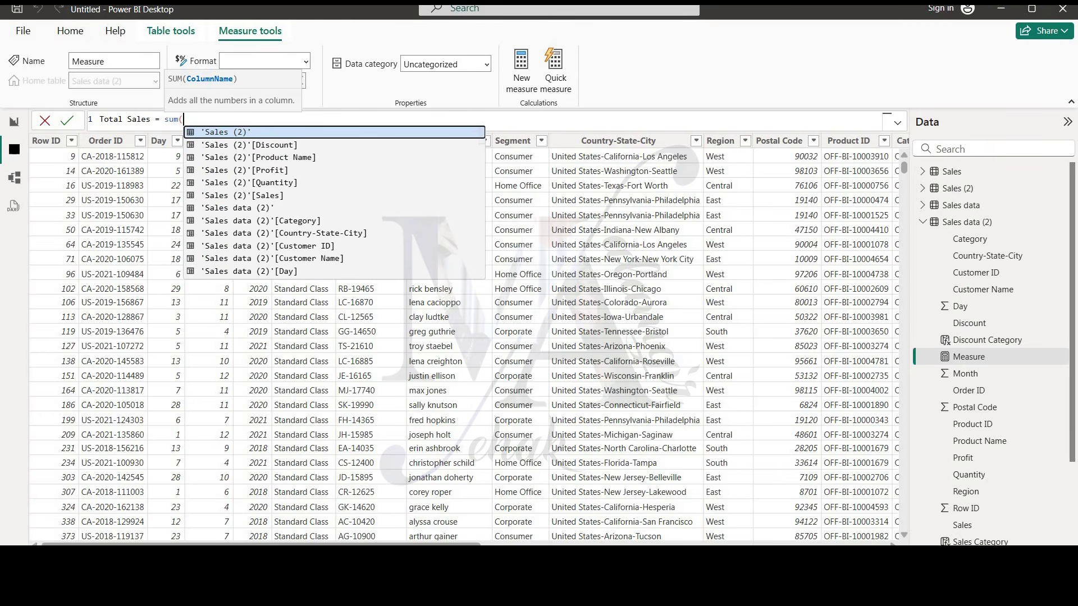
Complete the Total Sales formula as sum('Sales (2)'[Sales]) and commit the measure
type("'")
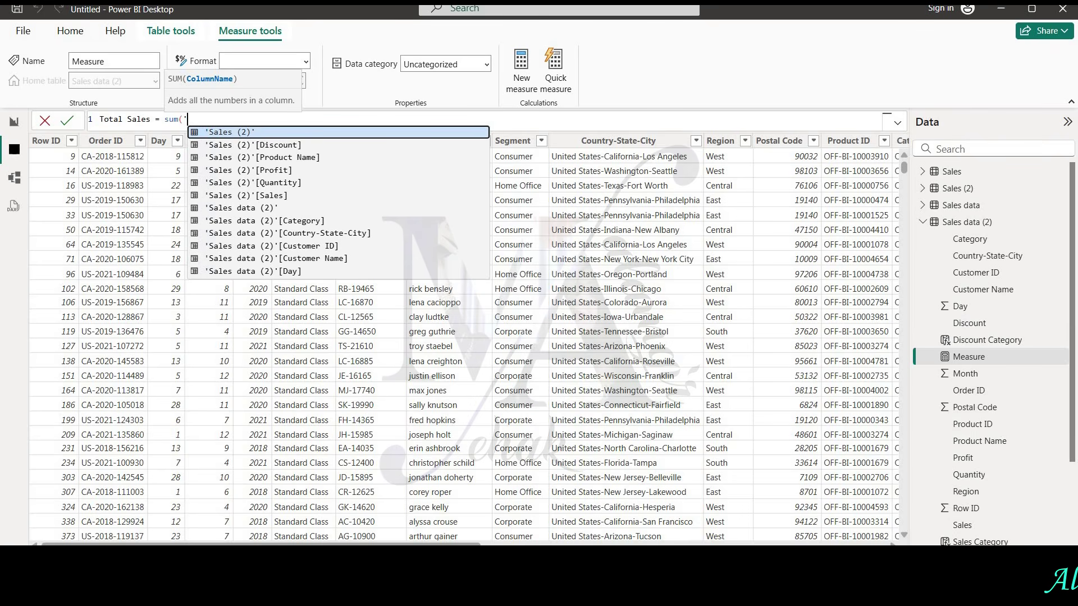
key("Tab")
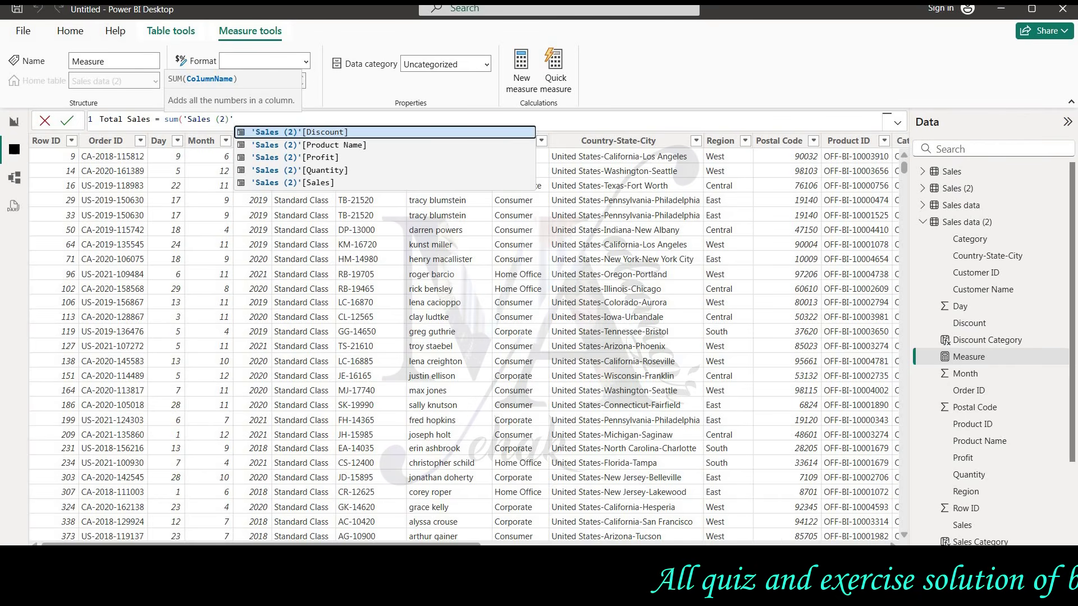
key("Down")
key("Down")
key("Down")
key("Down")
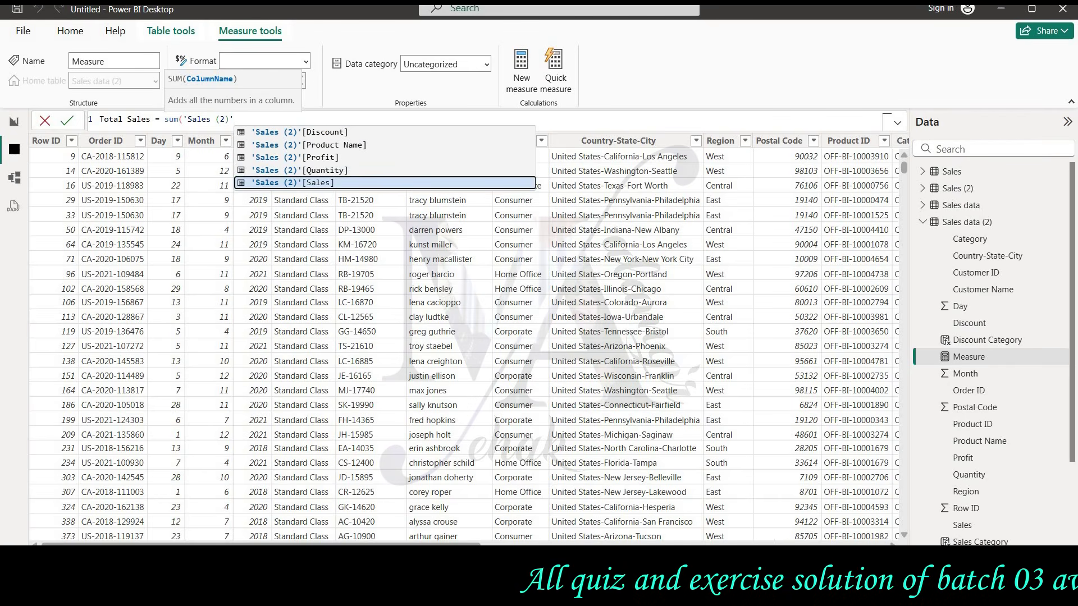
key("Tab")
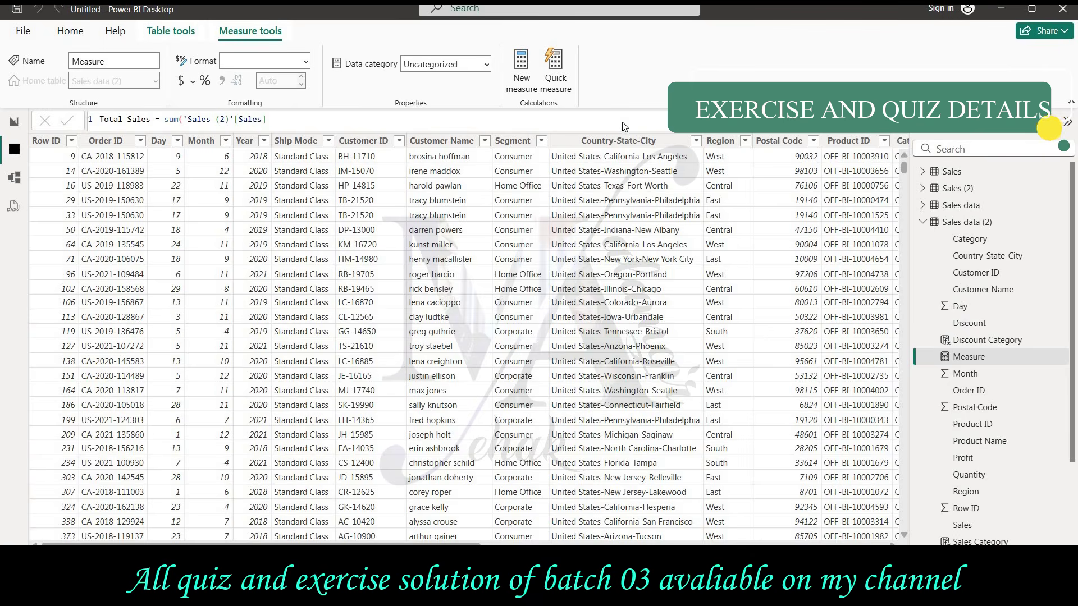
left_click(68, 121)
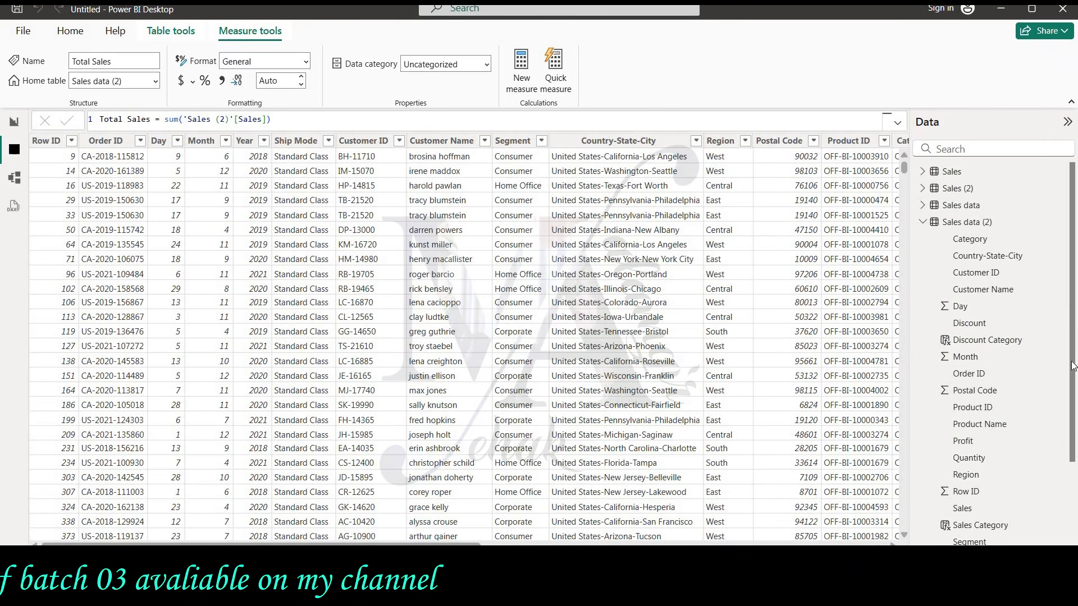
Bring the Total Sales measure into view in the field list and capture the Power BI window with Snipping Tool
scroll(1077, 410, "down", 1)
scroll(1033, 489, "down", 3)
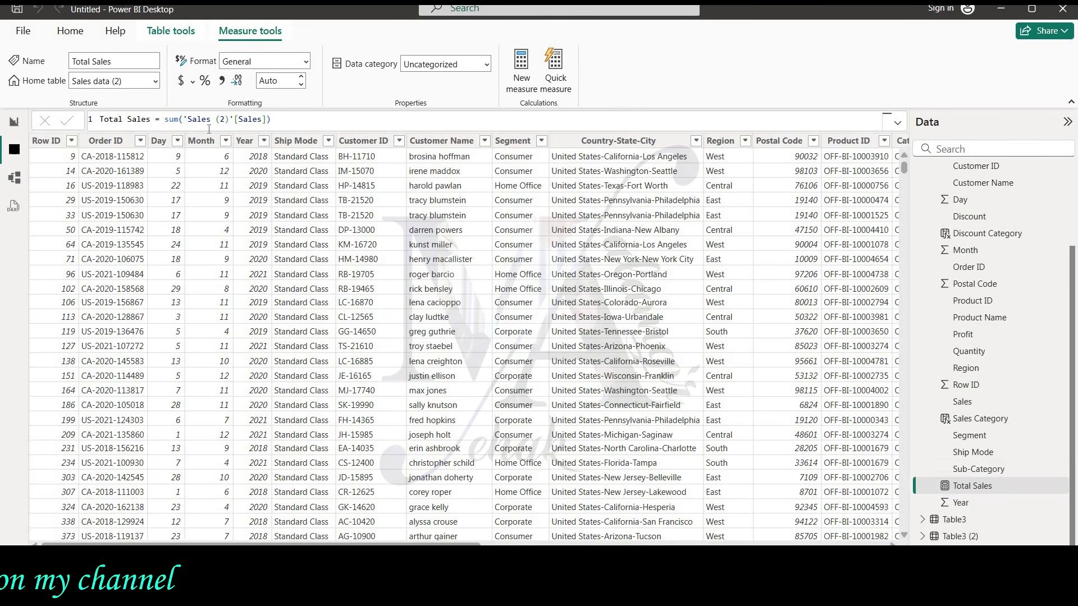
key("alt+Tab")
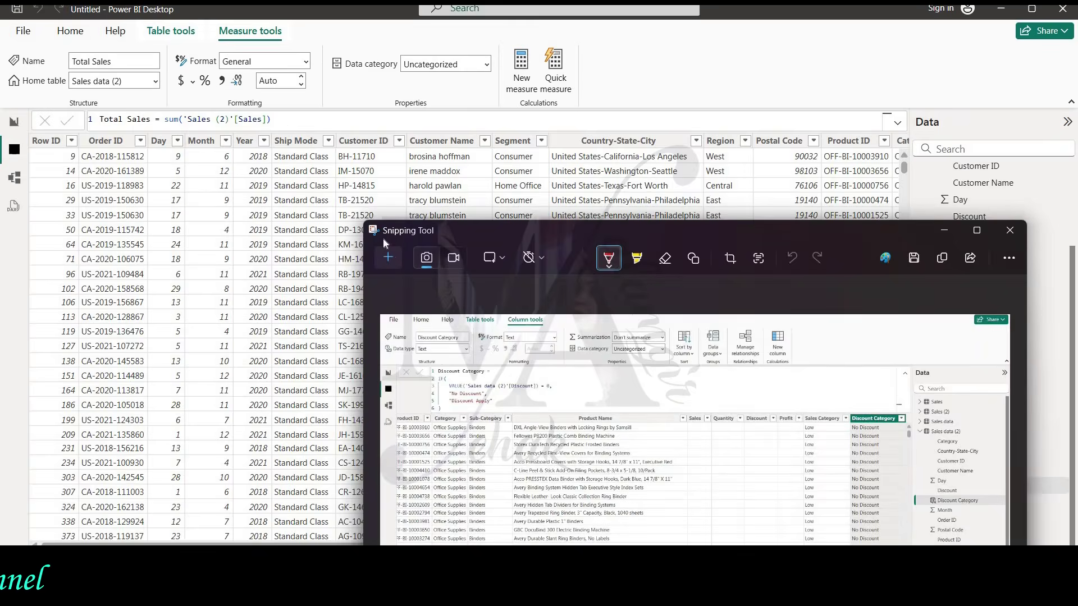
left_click(390, 257)
left_click_drag(6, 22, 1075, 545)
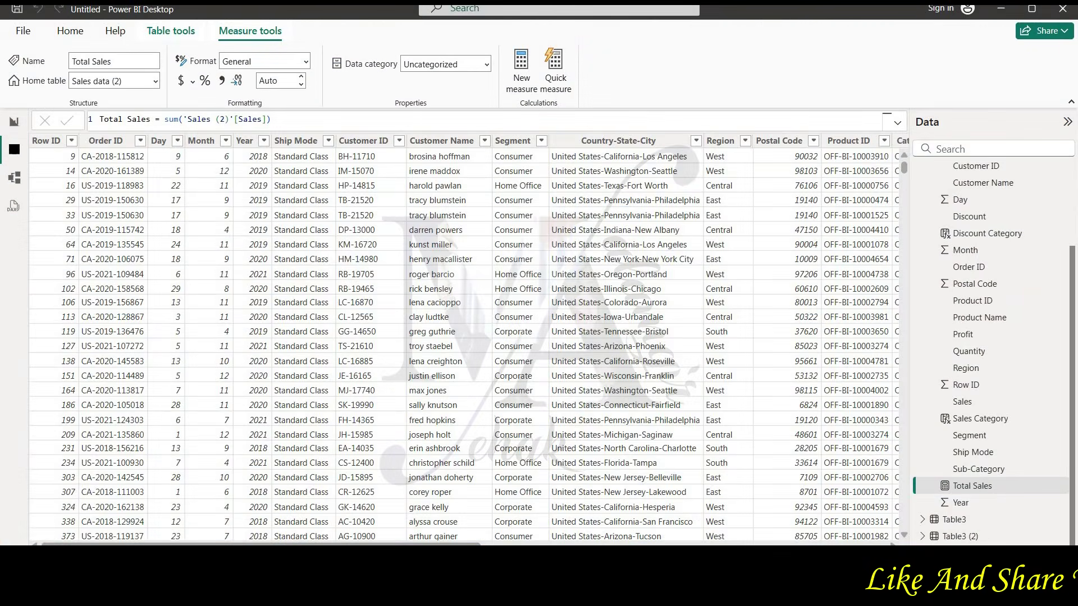
Switch to Word, paste the screenshot below the Total Sales bullet and add an empty line below the Qty Sold bullet
key("alt+Tab")
left_click(341, 242)
key("Return")
key("Return")
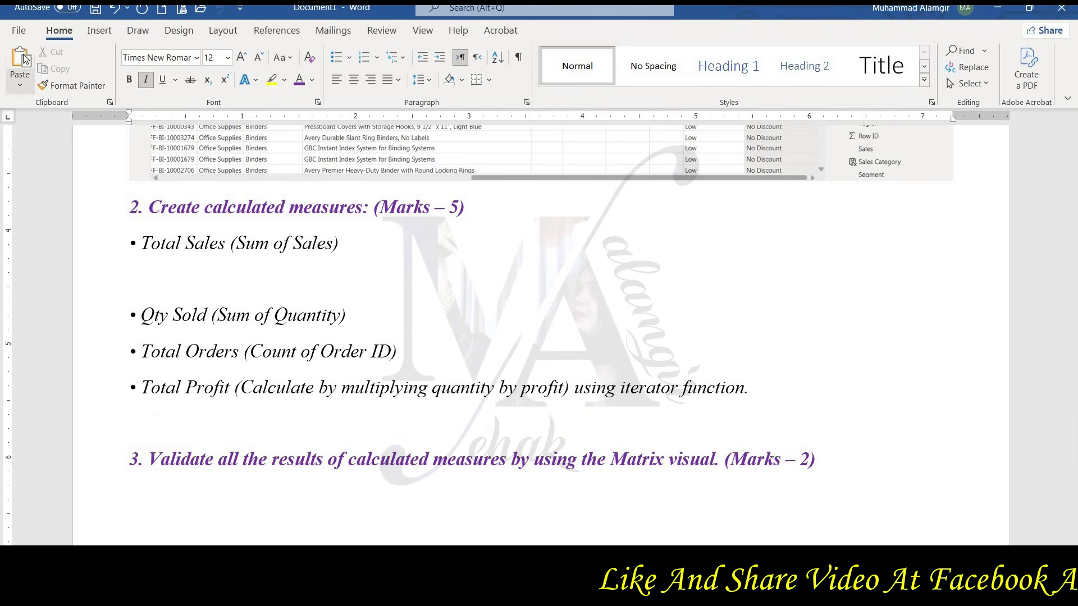
key("ctrl+v")
scroll(368, 385, "down", 5)
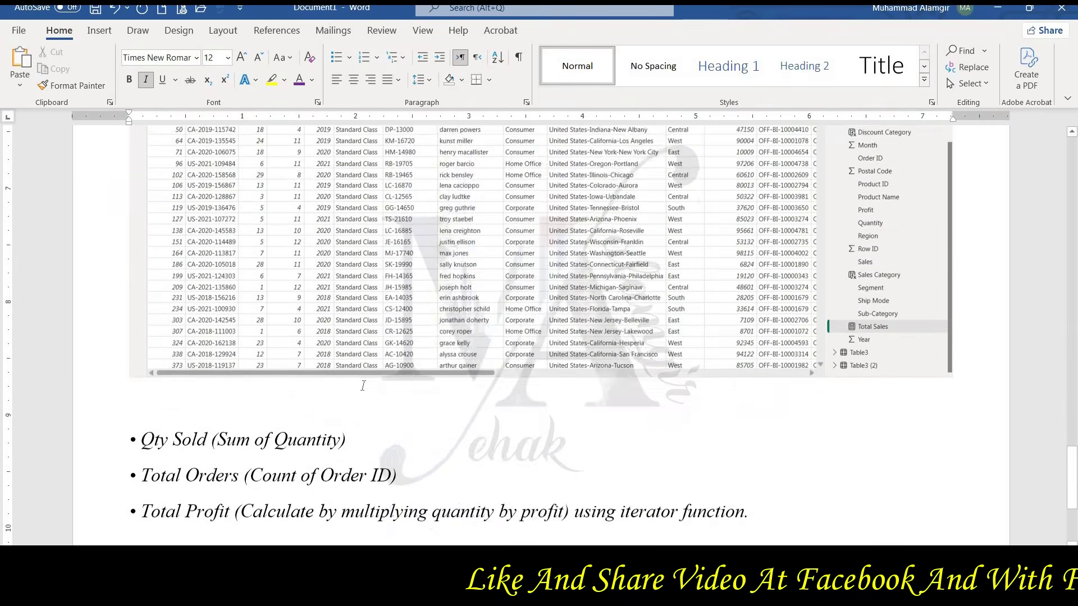
key("Return")
key("Return")
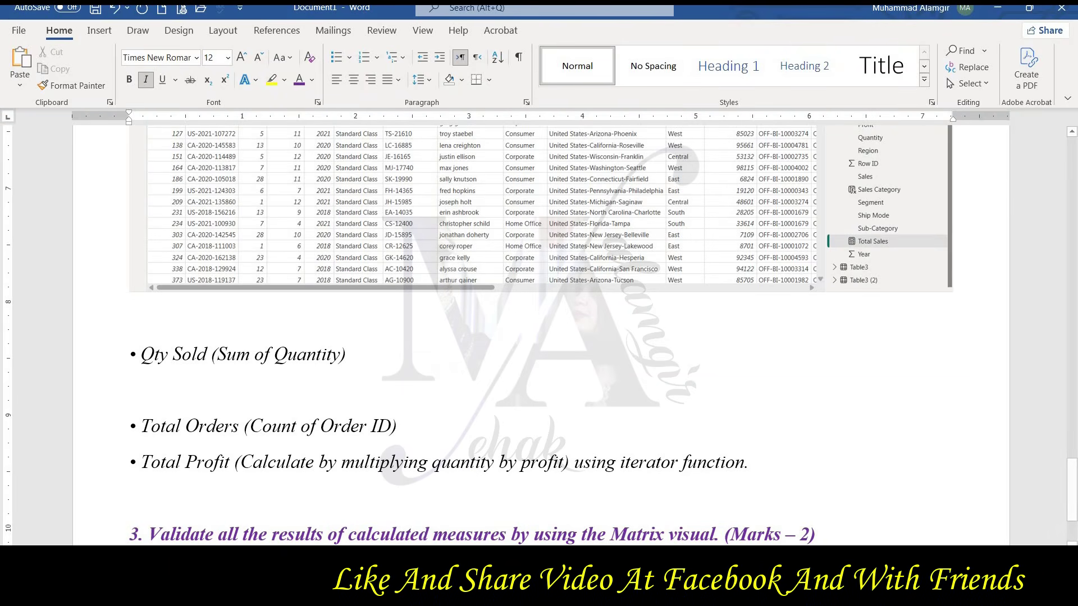
Switch to Power BI, start a new measure in Sales data (2) and name it Qty Sold, copying the name from the Word task
left_click(998, 8)
left_click(1011, 229)
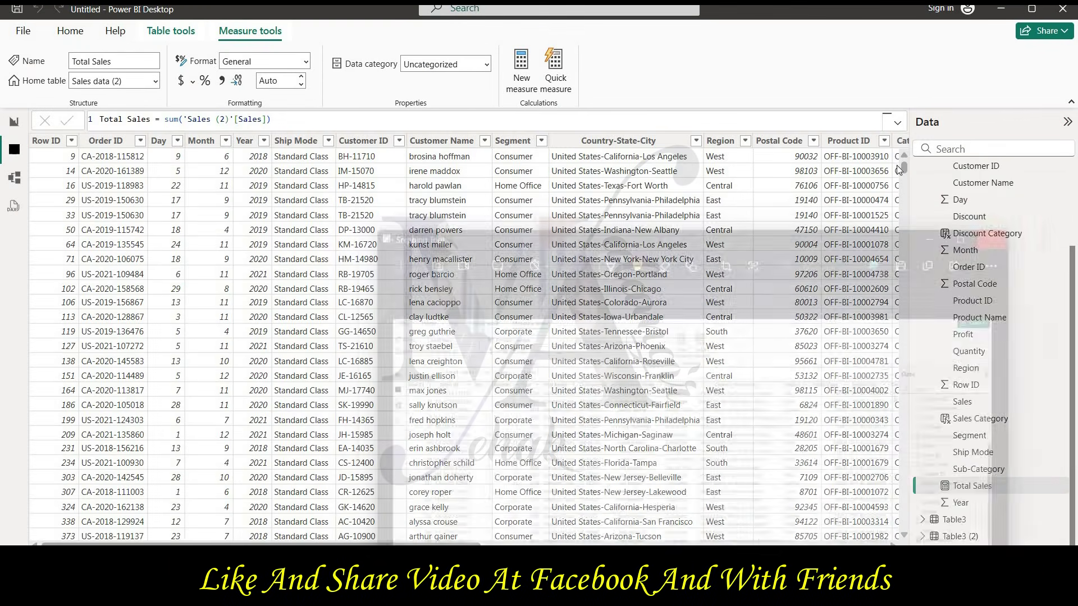
scroll(998, 257, "up", 2)
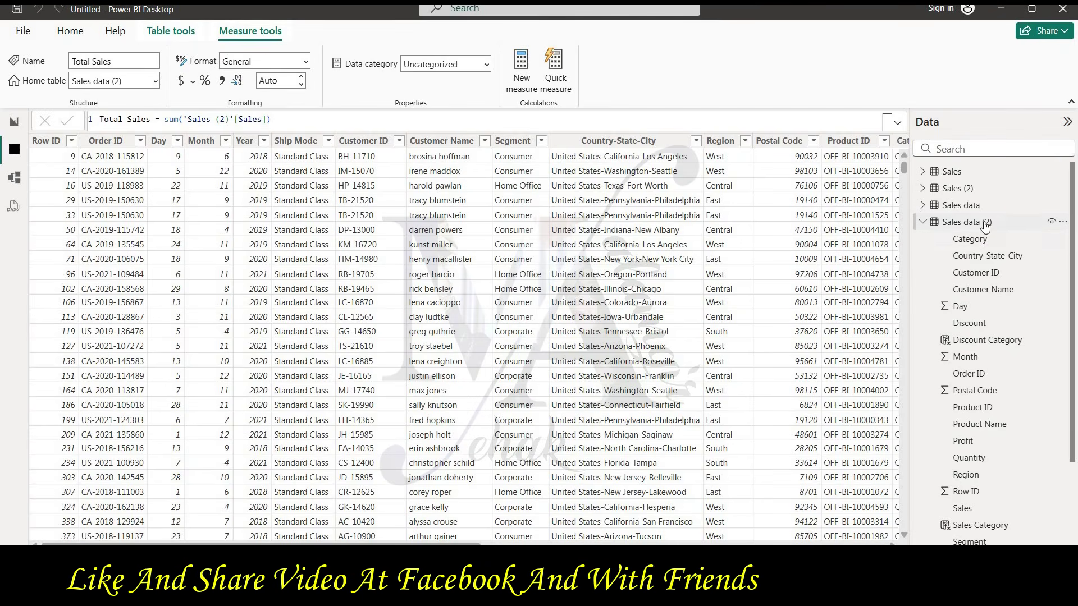
left_click(961, 222)
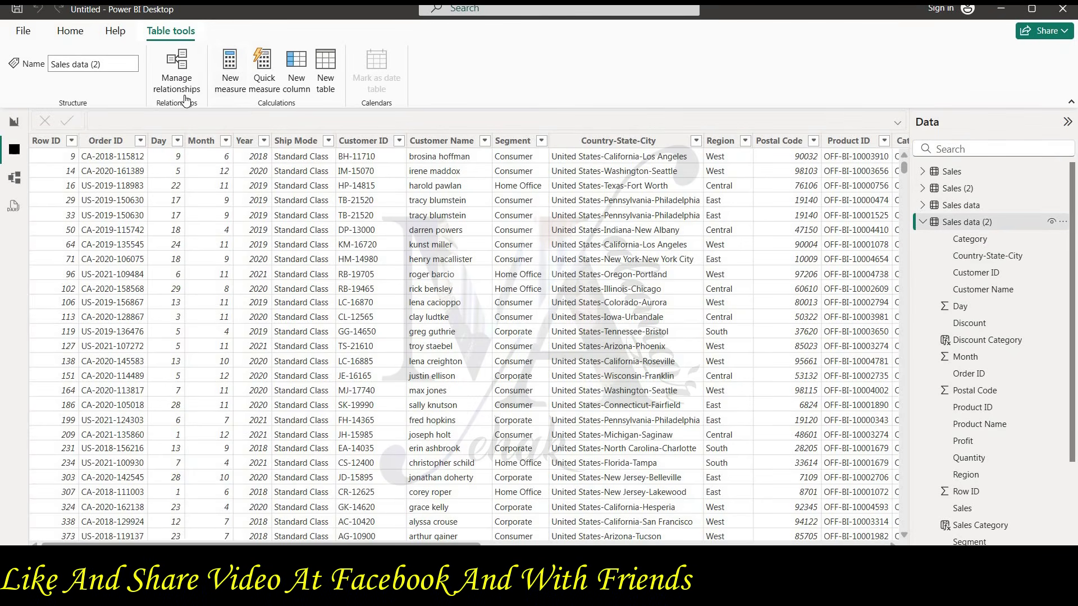
left_click(228, 83)
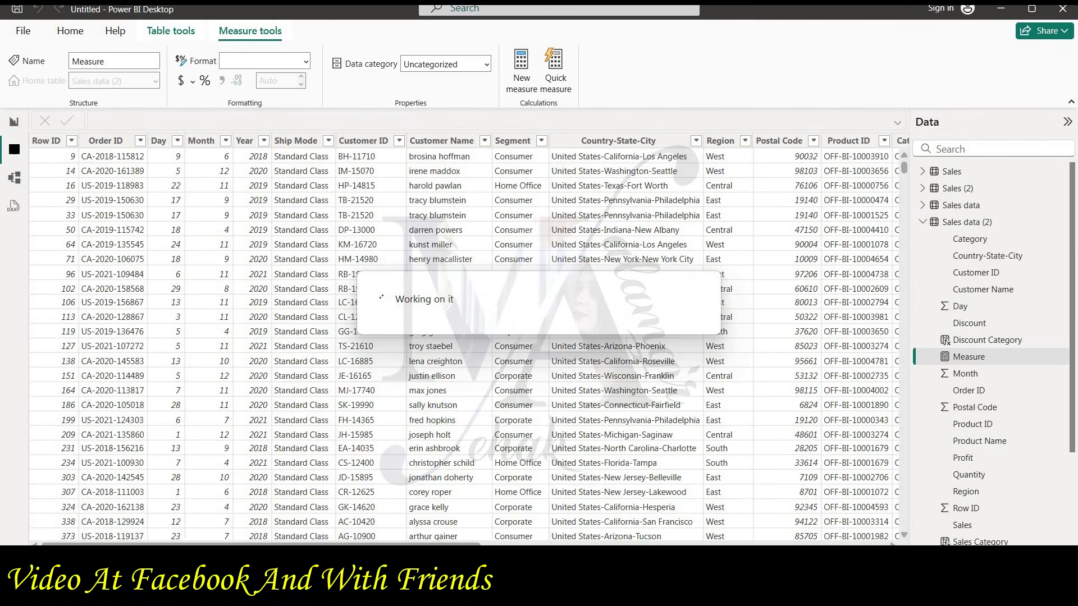
key("alt+Tab")
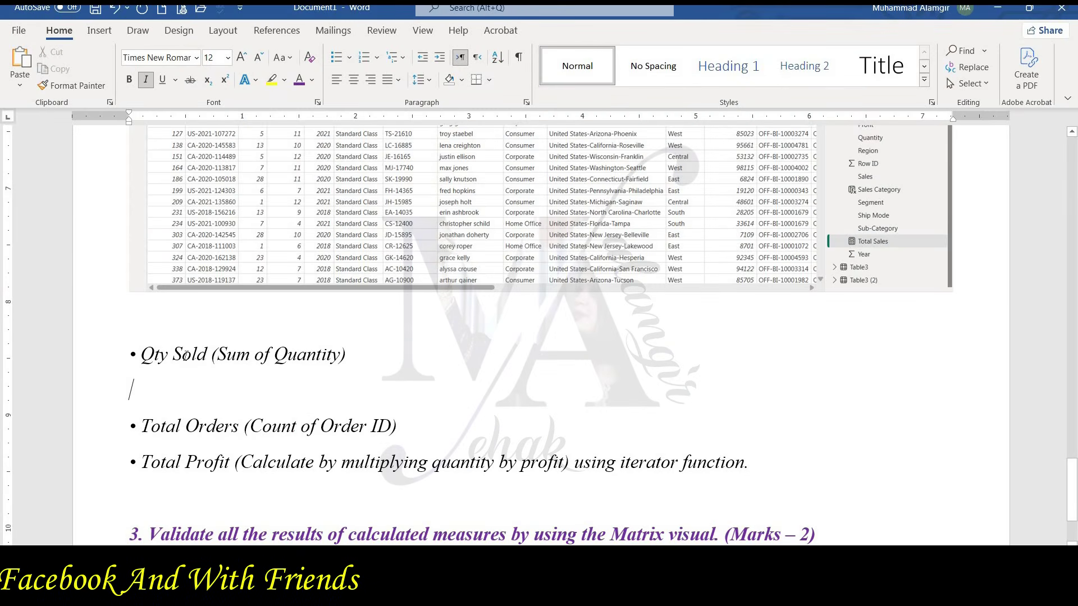
left_click_drag(142, 355, 210, 355)
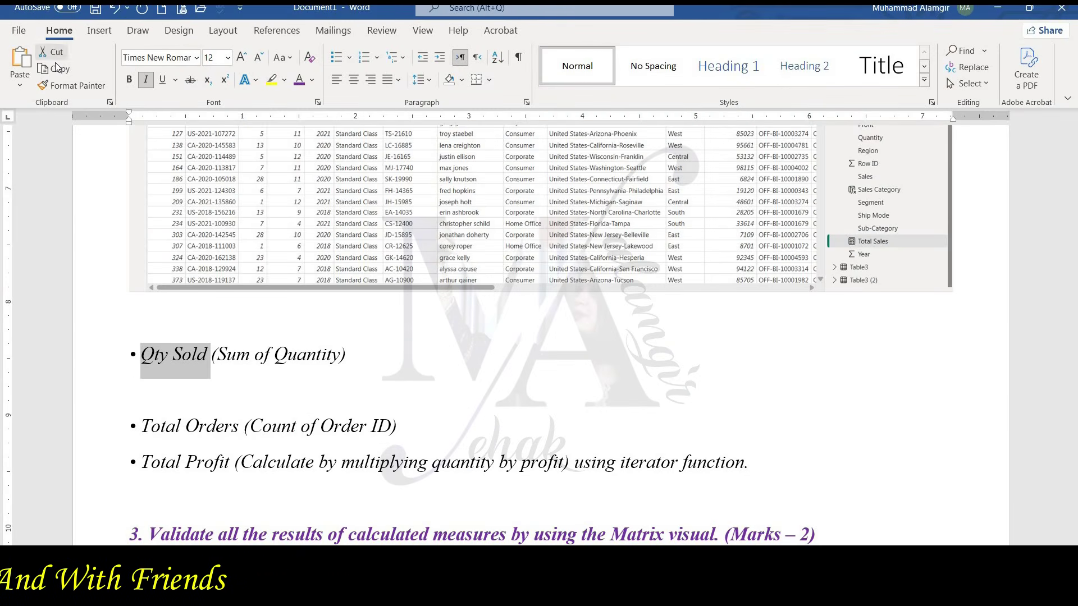
key("alt+Tab")
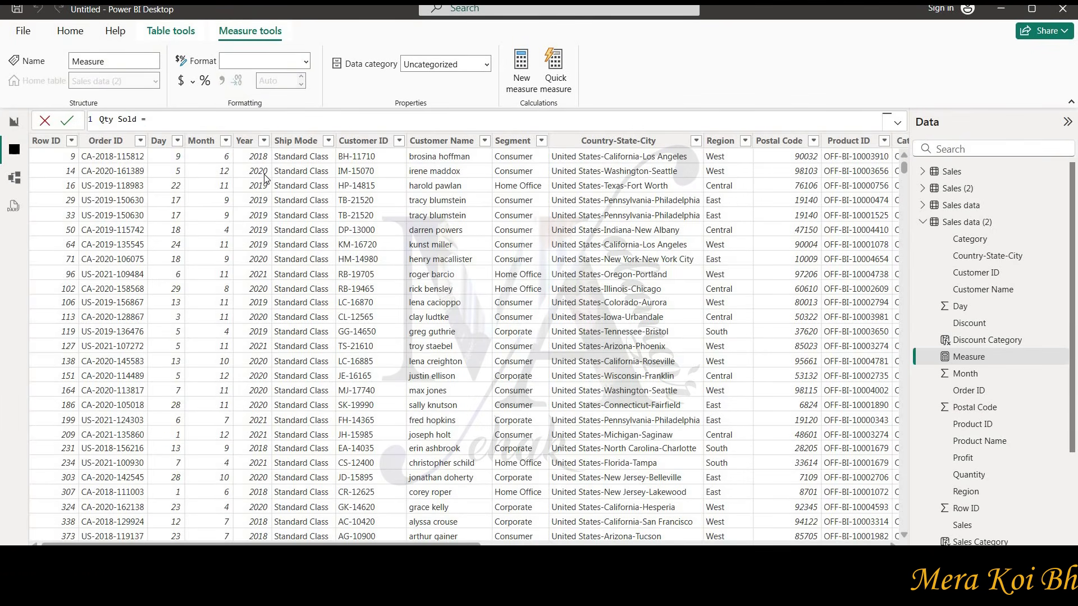
Complete the Qty Sold formula as sum('Sales (2)'[Quantity]) and commit the measure
type("sum")
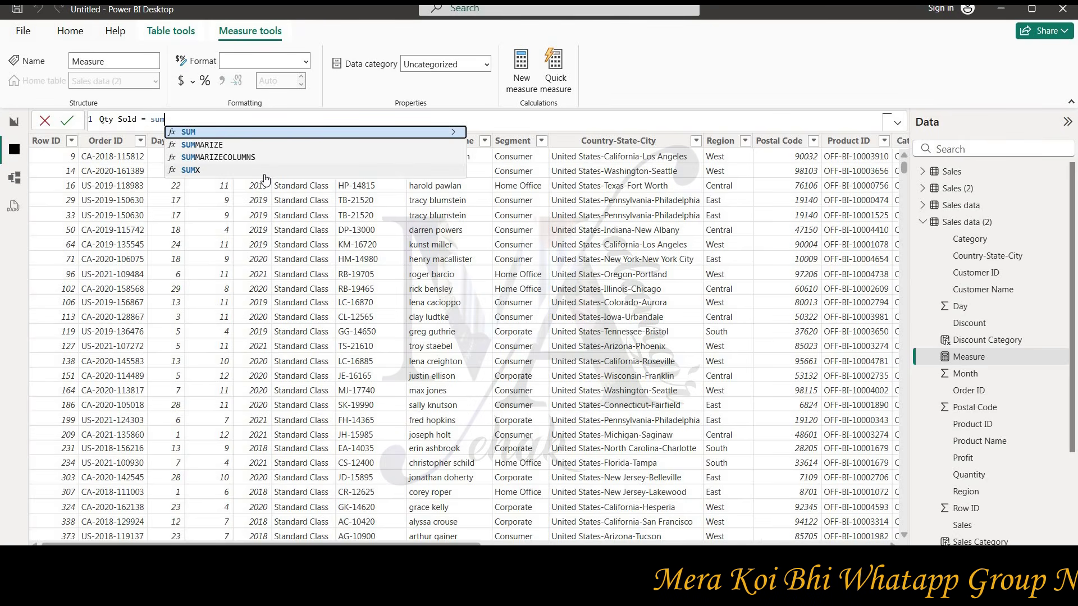
type("(")
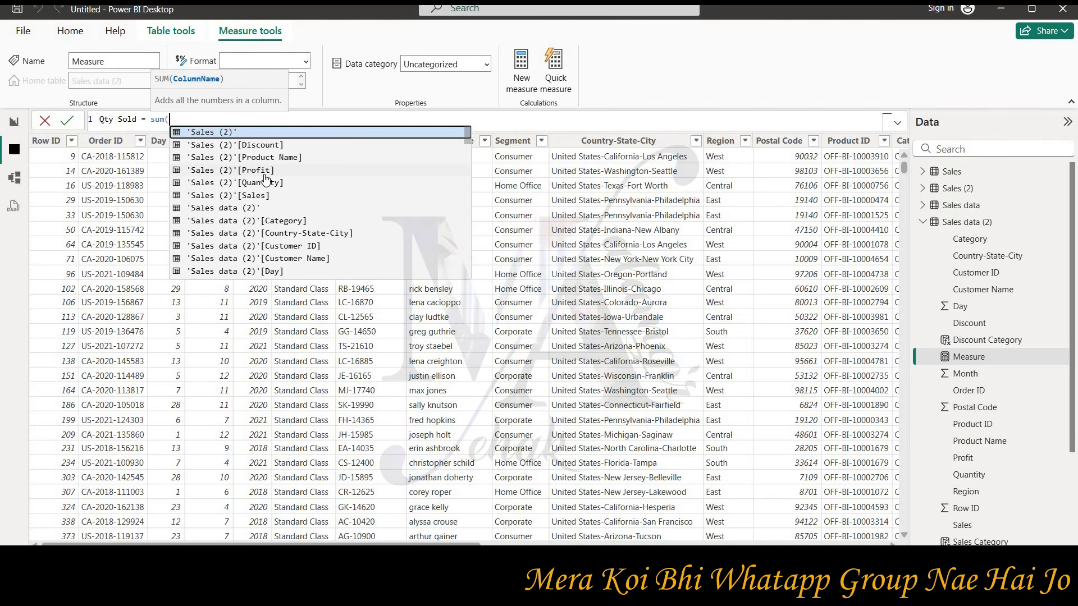
key("Tab")
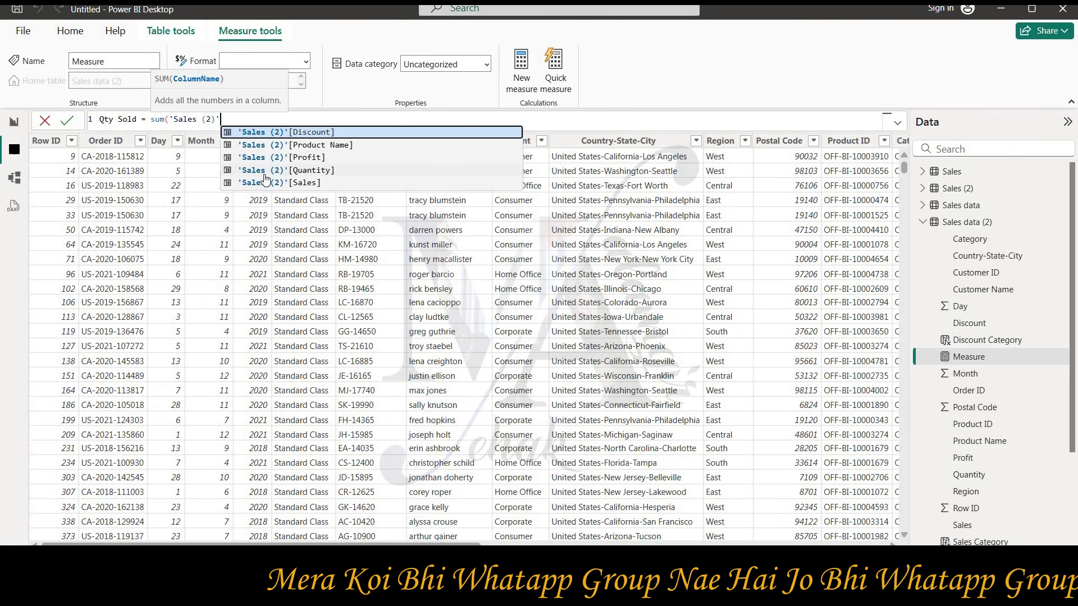
left_click(264, 171)
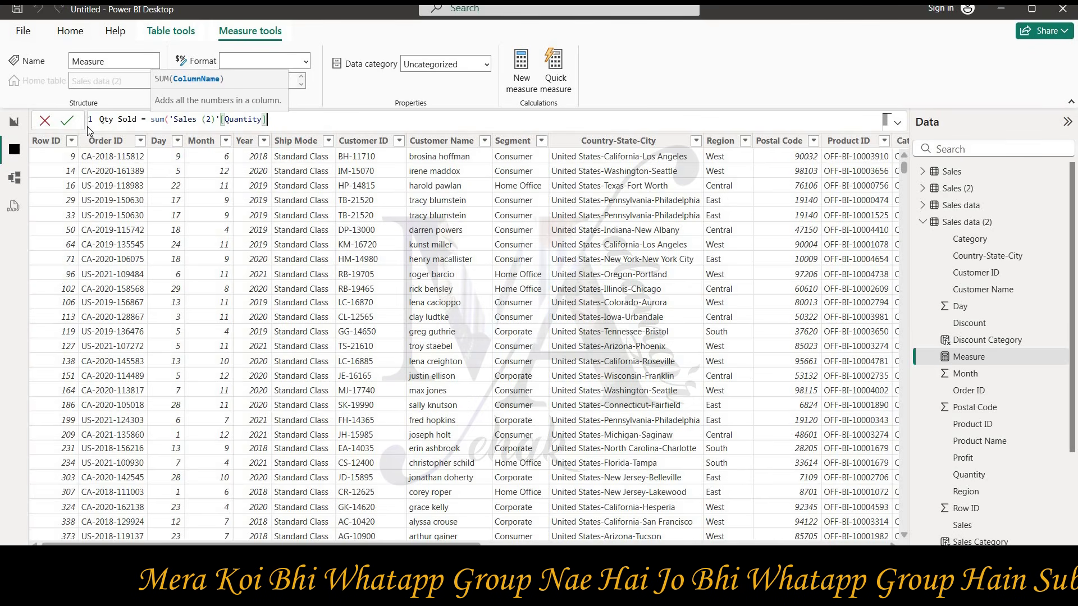
key("Return")
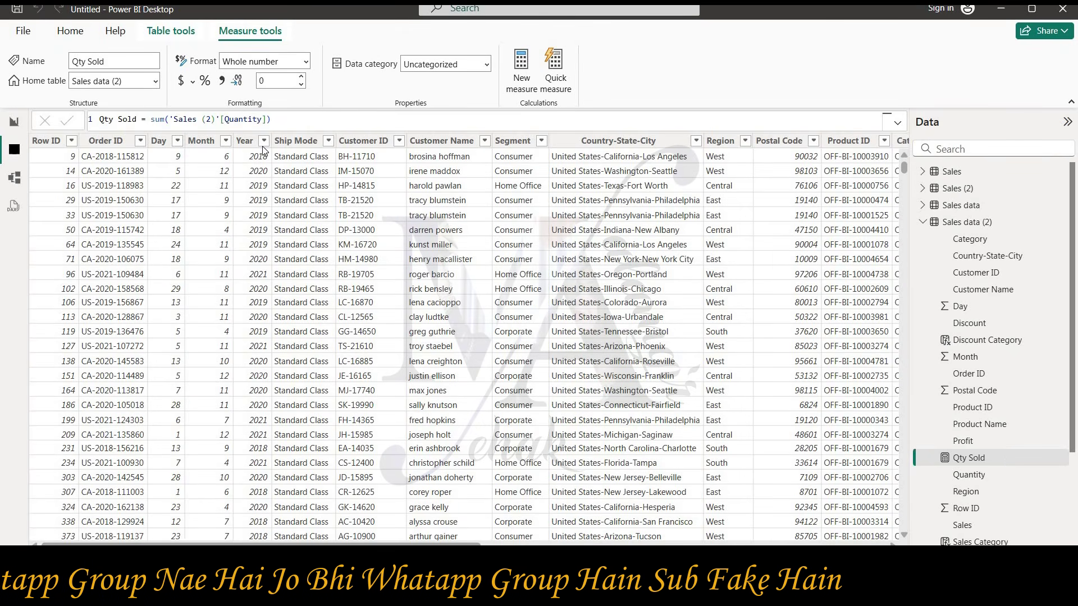
Capture the Power BI window, paste it in Word below the Qty Sold bullet and add an empty line below the Total Orders bullet
left_click(409, 258)
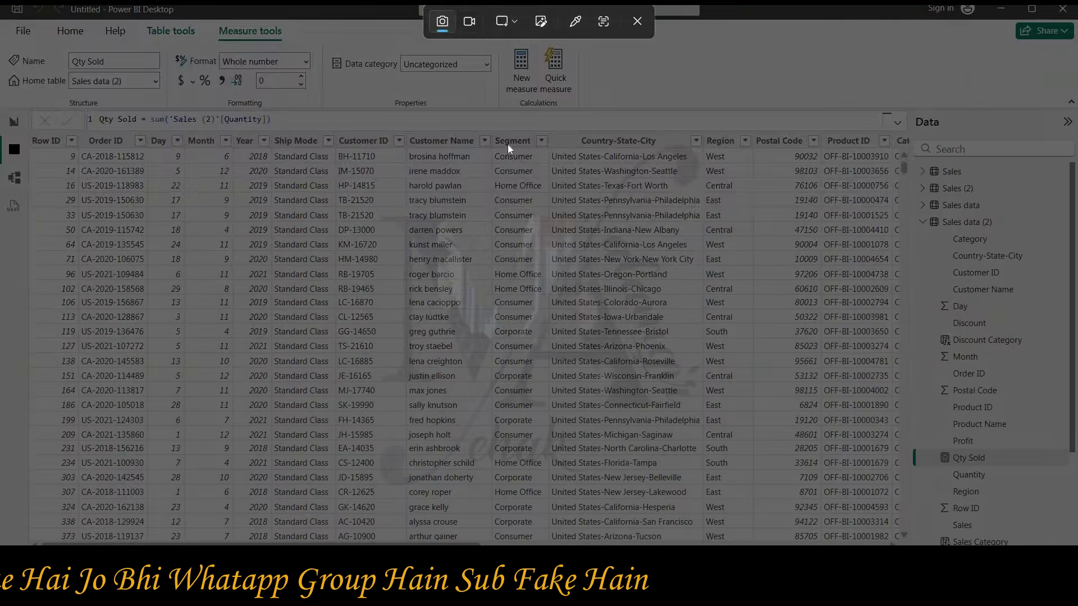
left_click_drag(1, 21, 1077, 534)
key("alt+Tab")
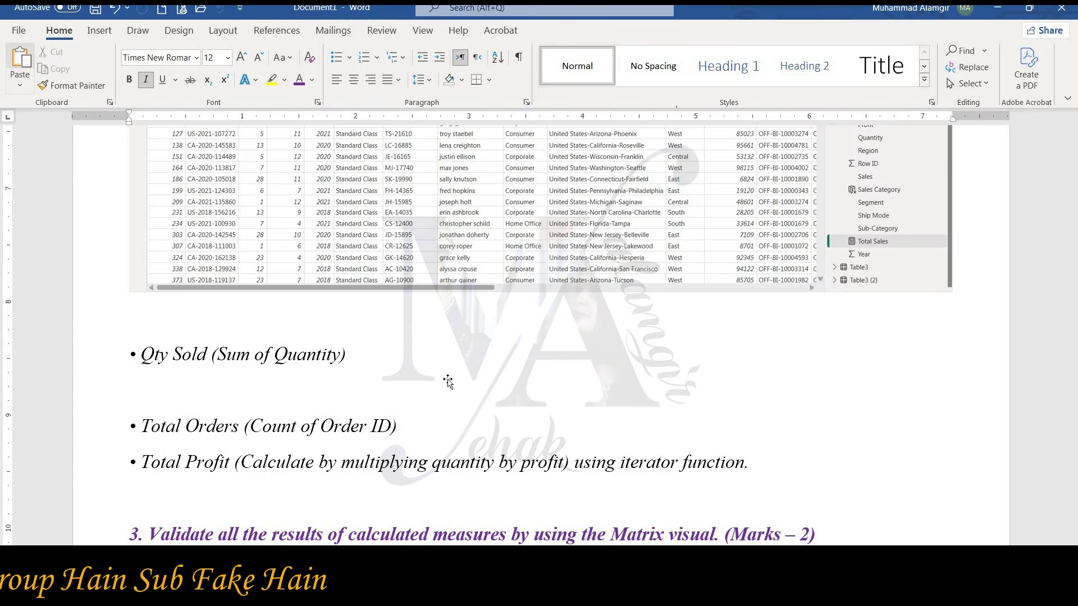
key("ctrl+v")
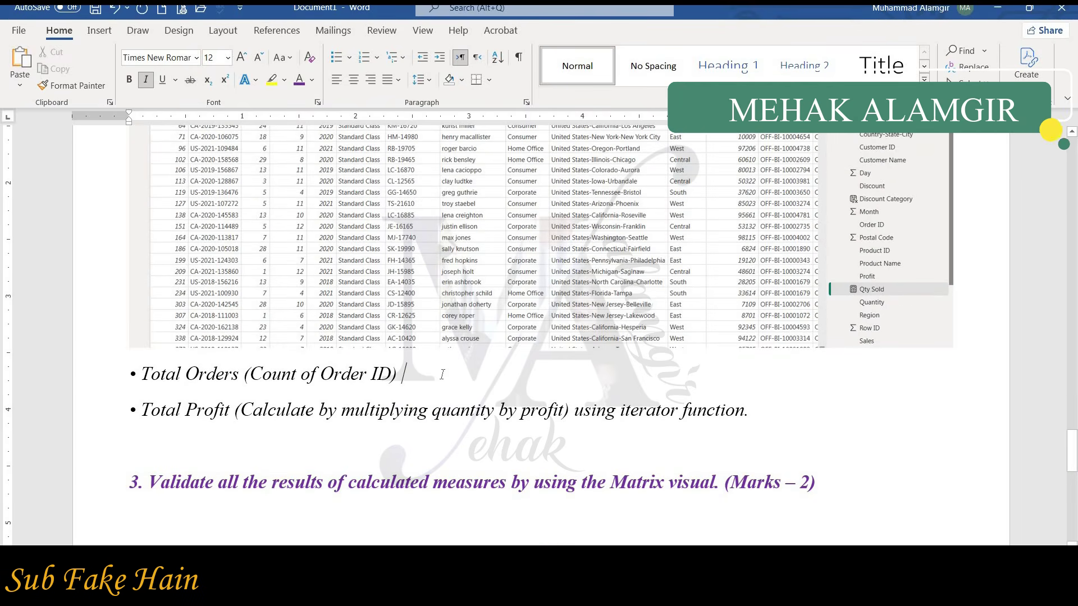
key("Return")
Copy the name Total Orders from the Word task and use it for a new measure in Sales data (2) in Power BI
left_click_drag(160, 381, 241, 377)
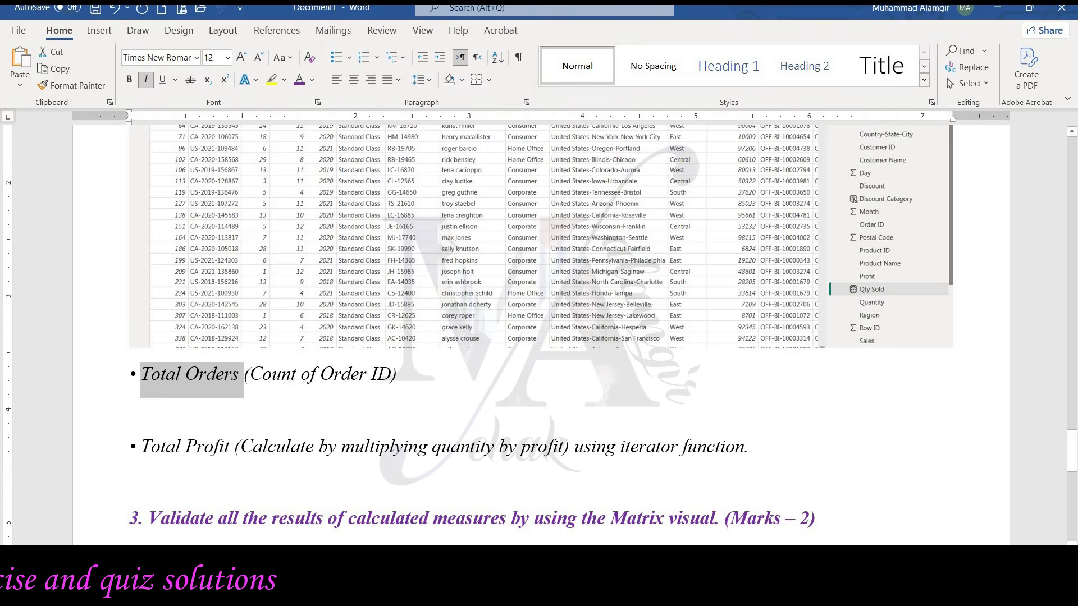
key("alt+Tab")
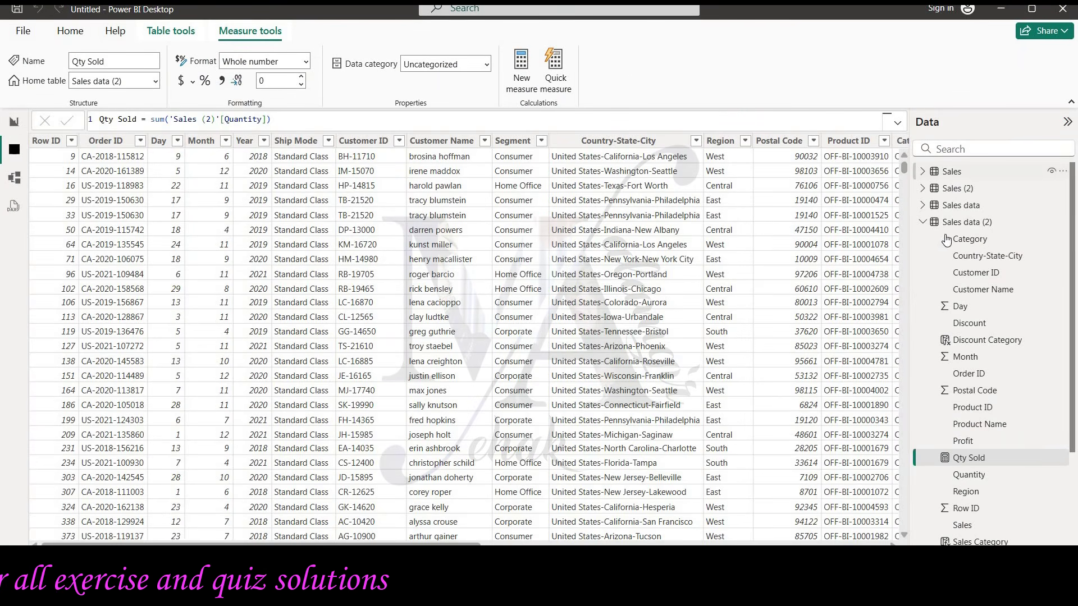
left_click(270, 108)
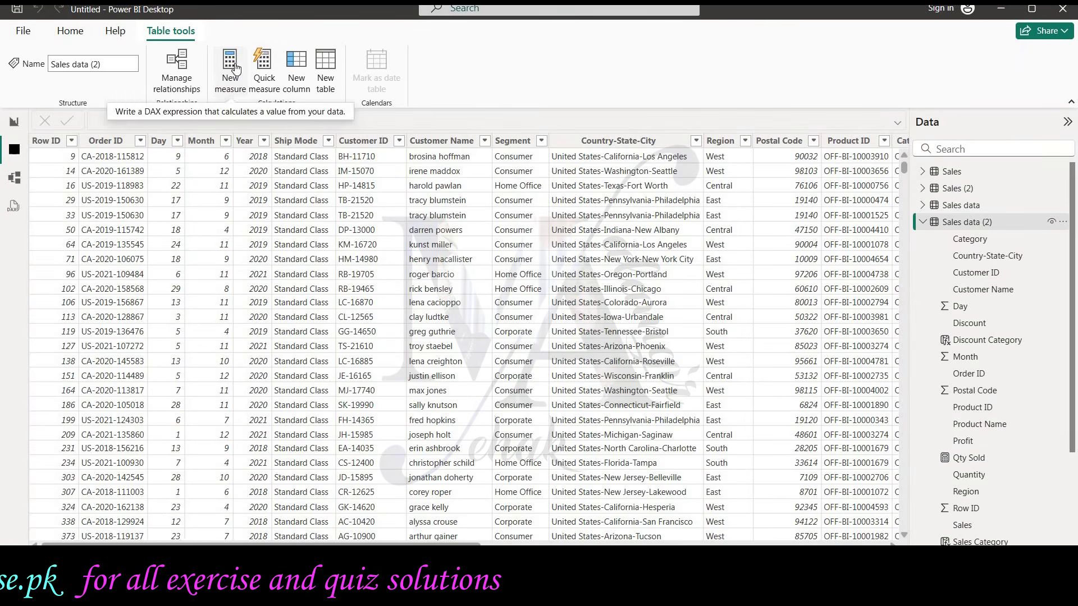
left_click(230, 70)
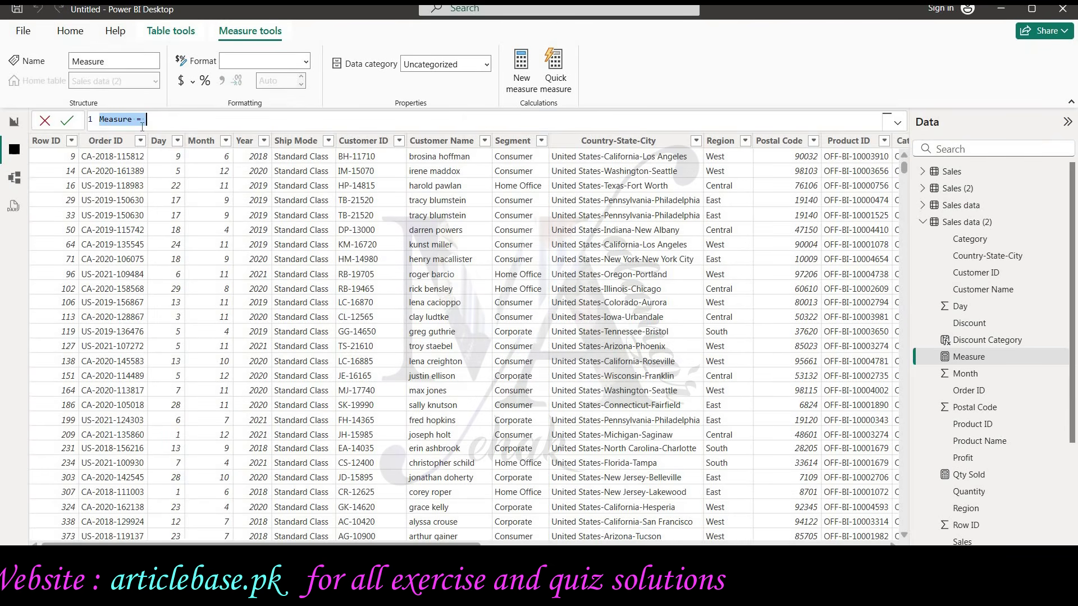
type("Total Orders")
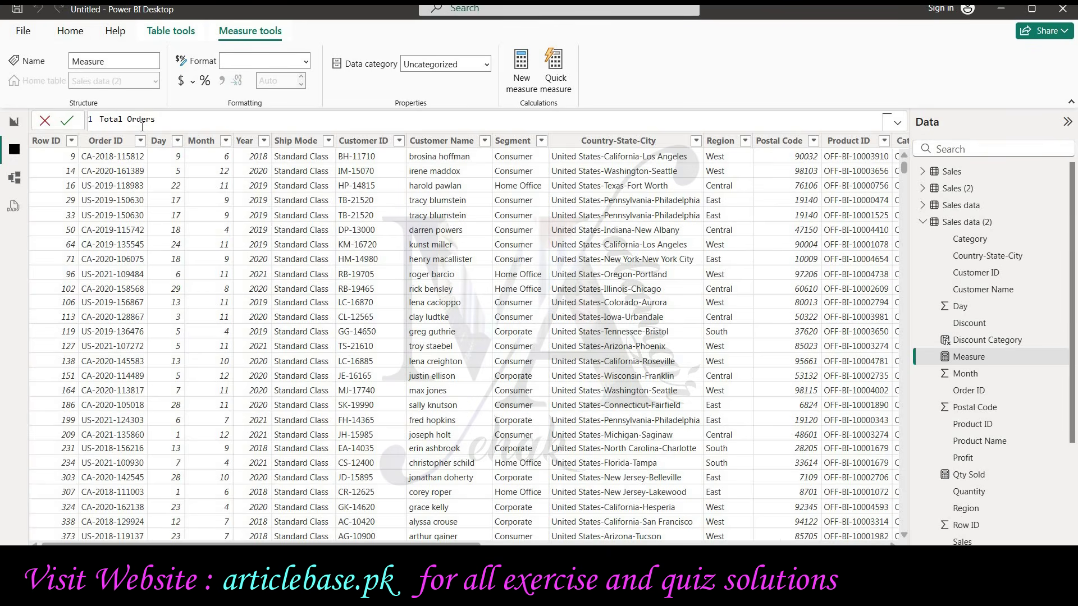
type(" =")
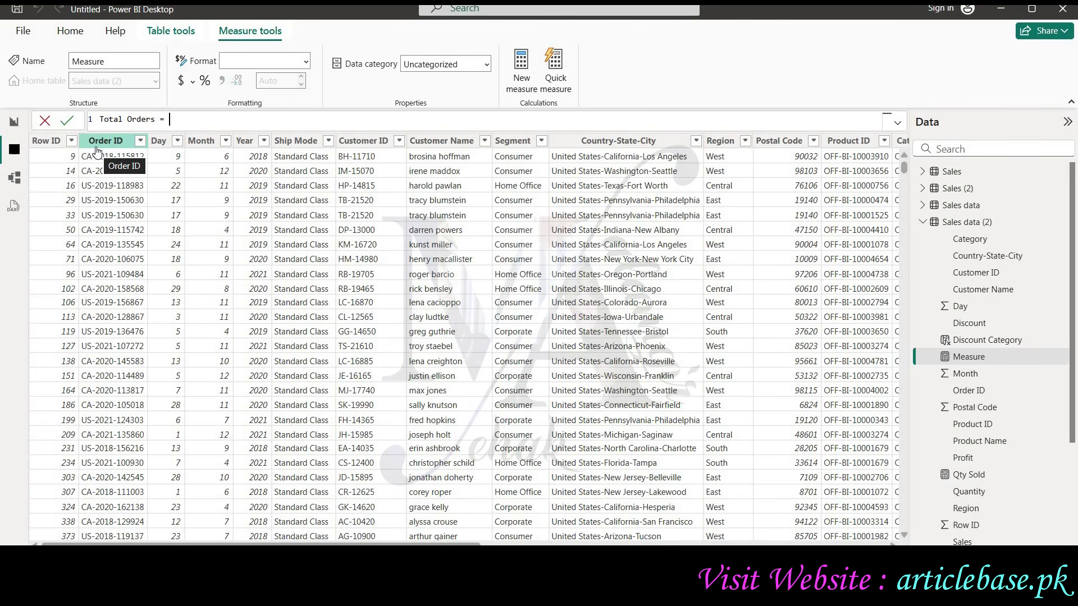
Try to write the Total Orders formula in Sales data (2), starting with Xount('sale
type("Xoun")
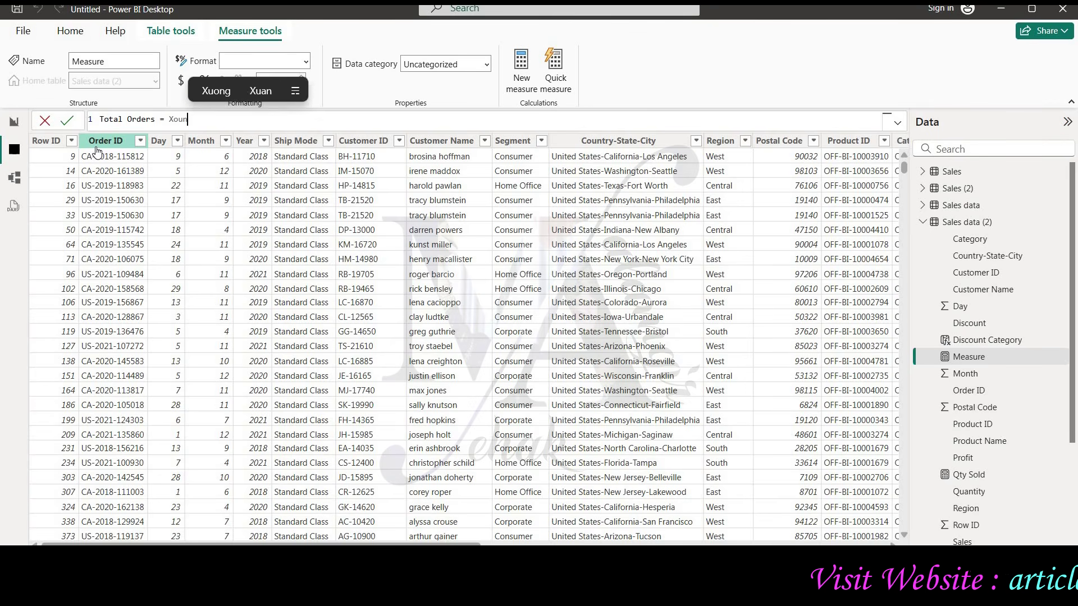
type("t(")
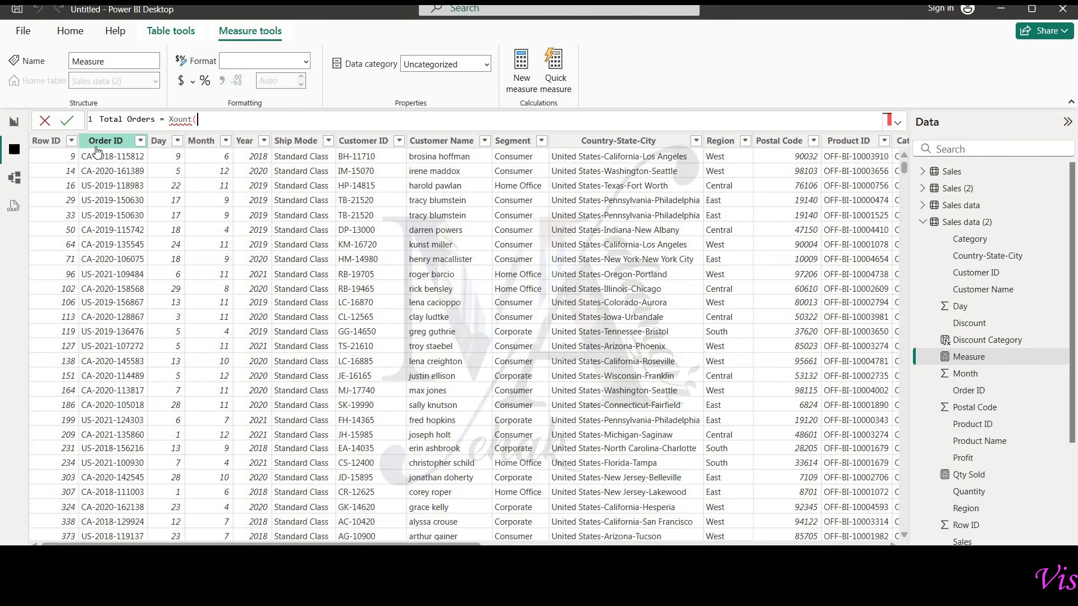
type("'")
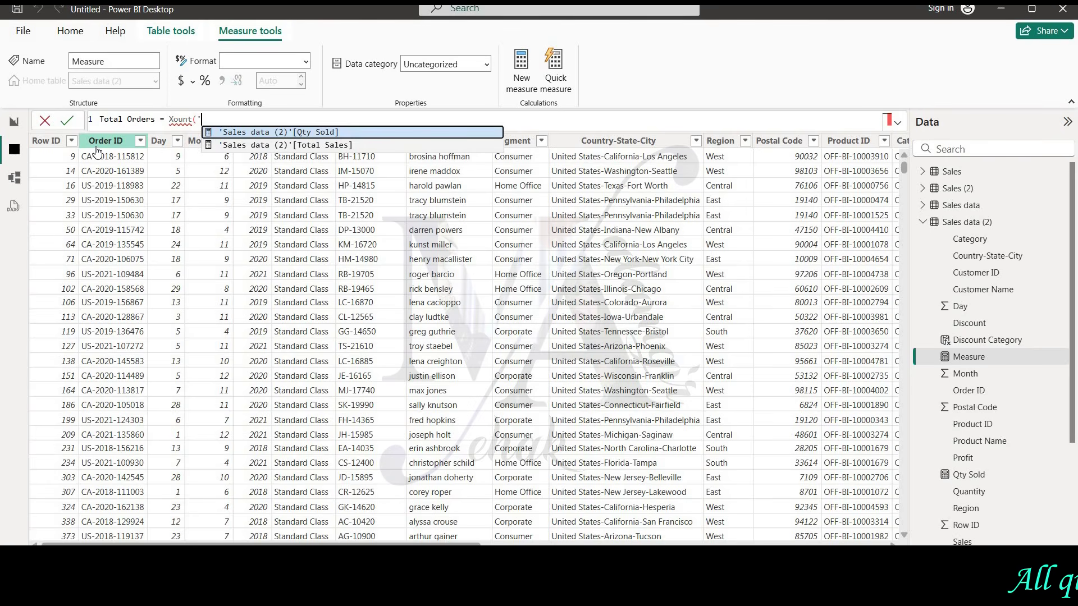
type("sa")
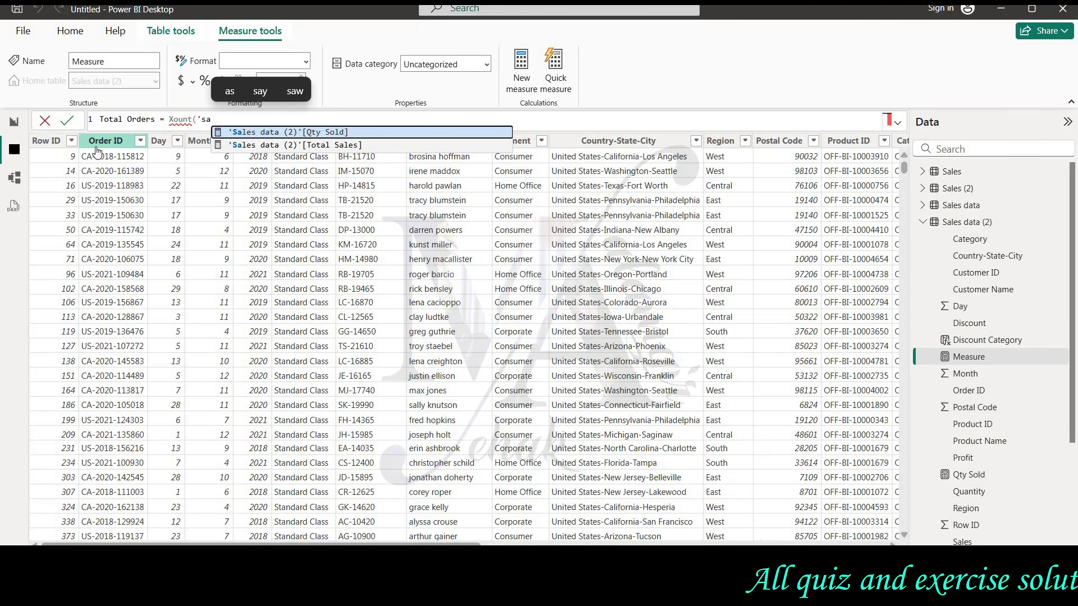
type("le")
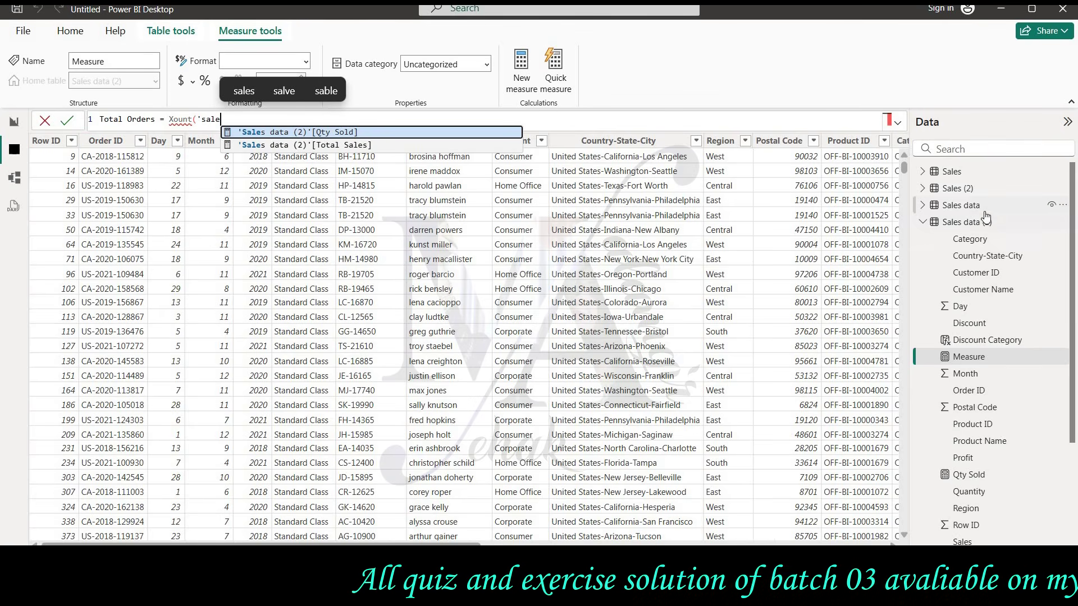
Create a new measure in the Sales data table named Total Orders and start its formula with Xount('Sa
left_click(927, 206)
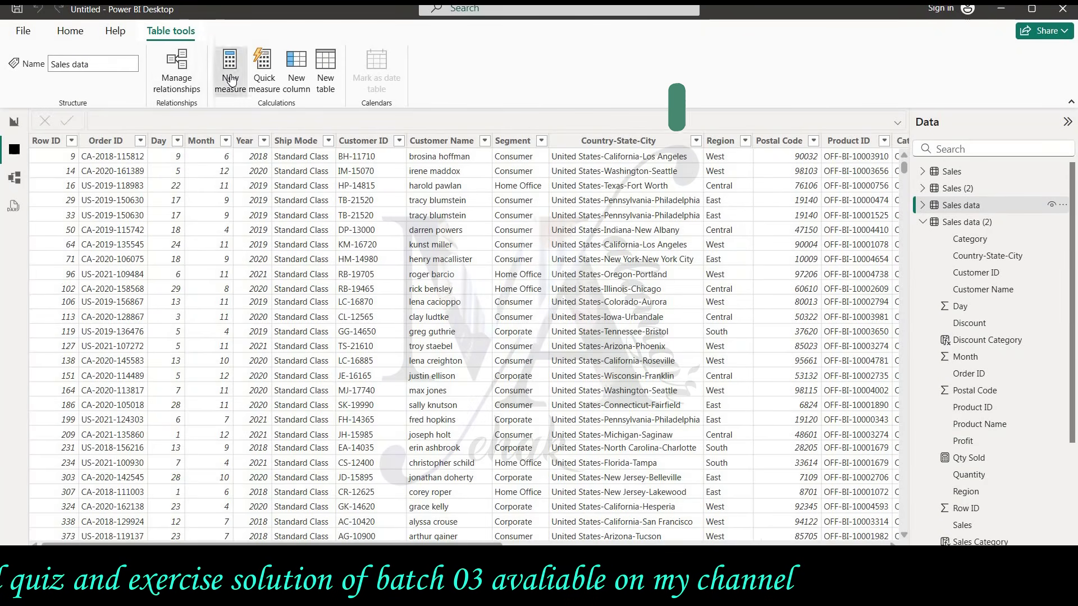
left_click(230, 83)
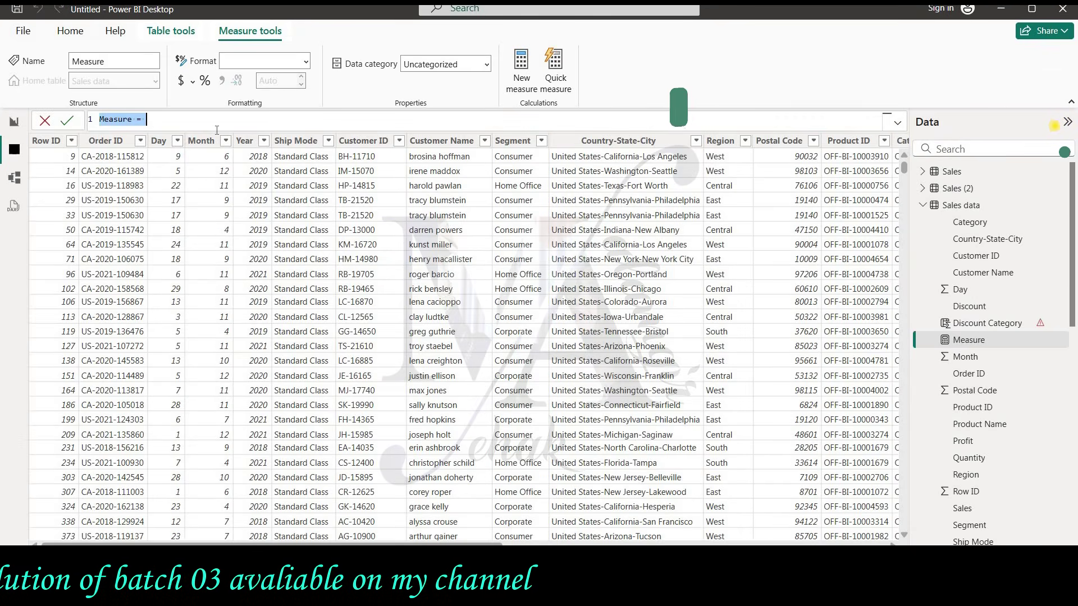
type("Total Orders ")
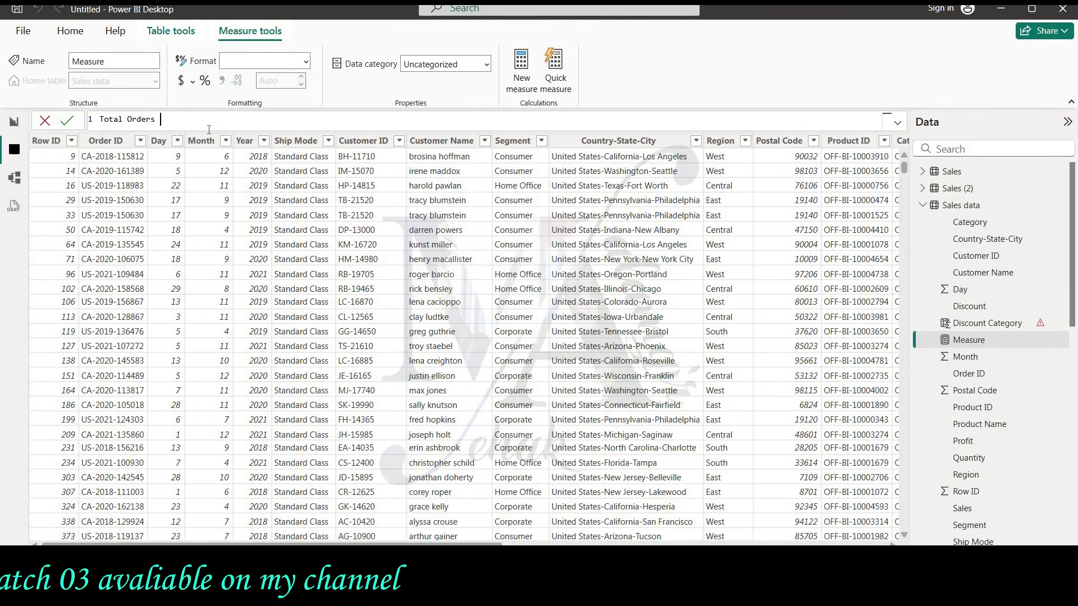
type("= ")
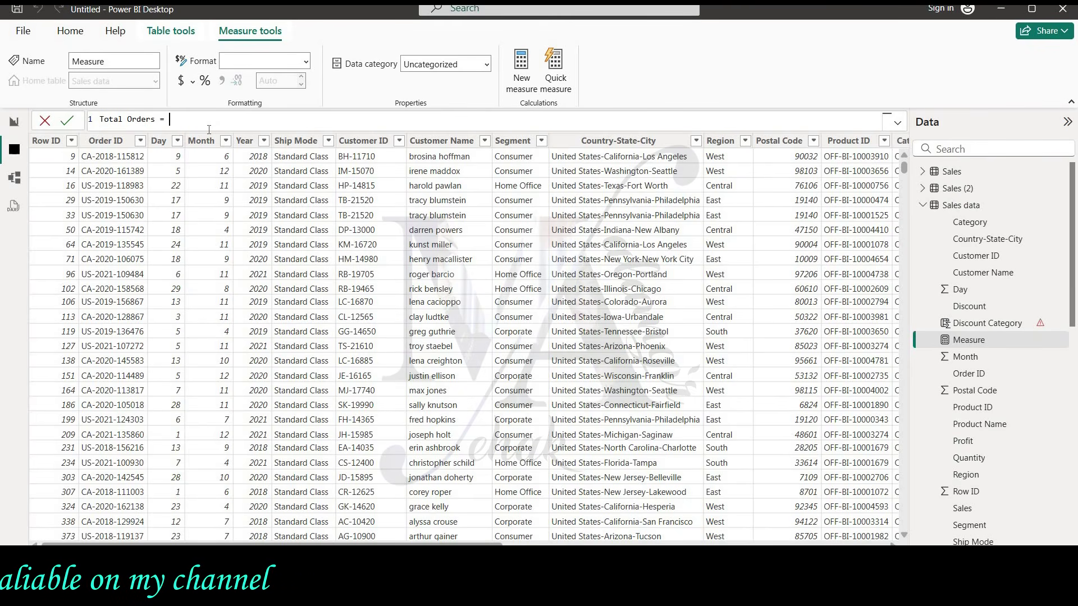
type("Xo")
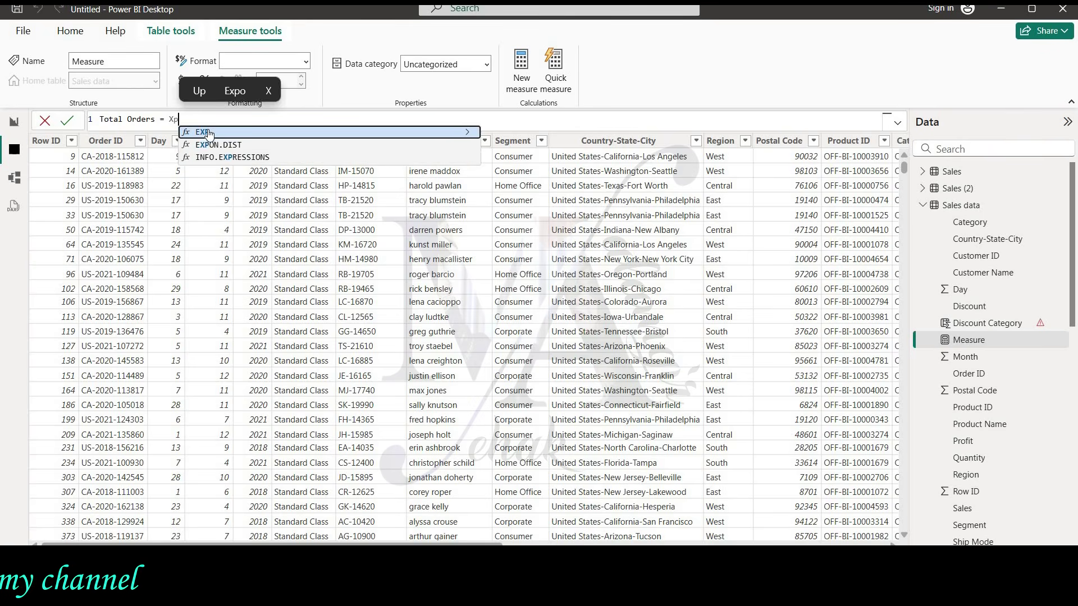
type("u")
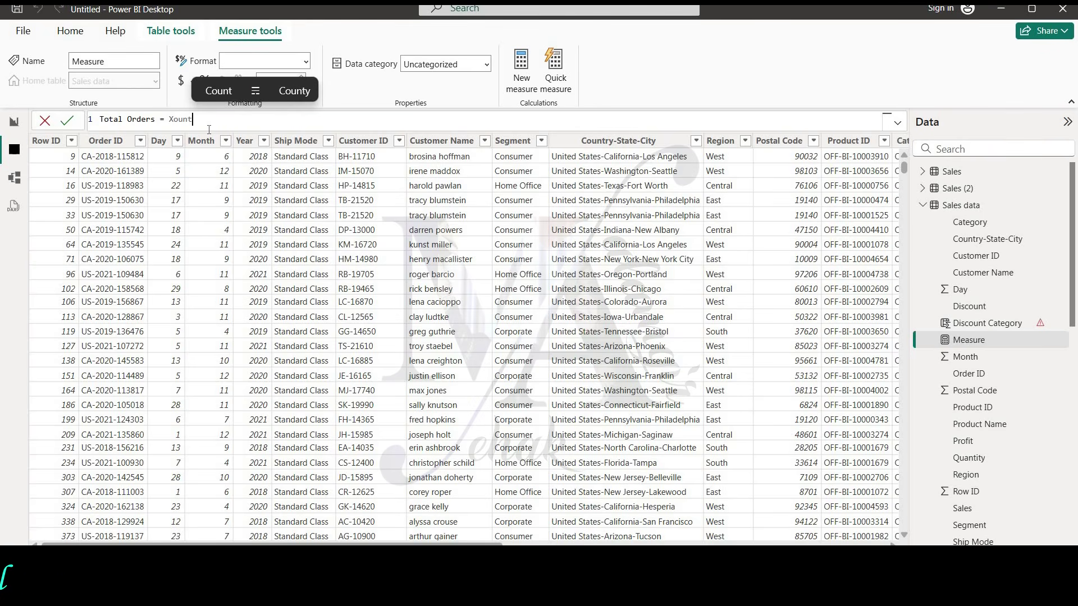
type("nt")
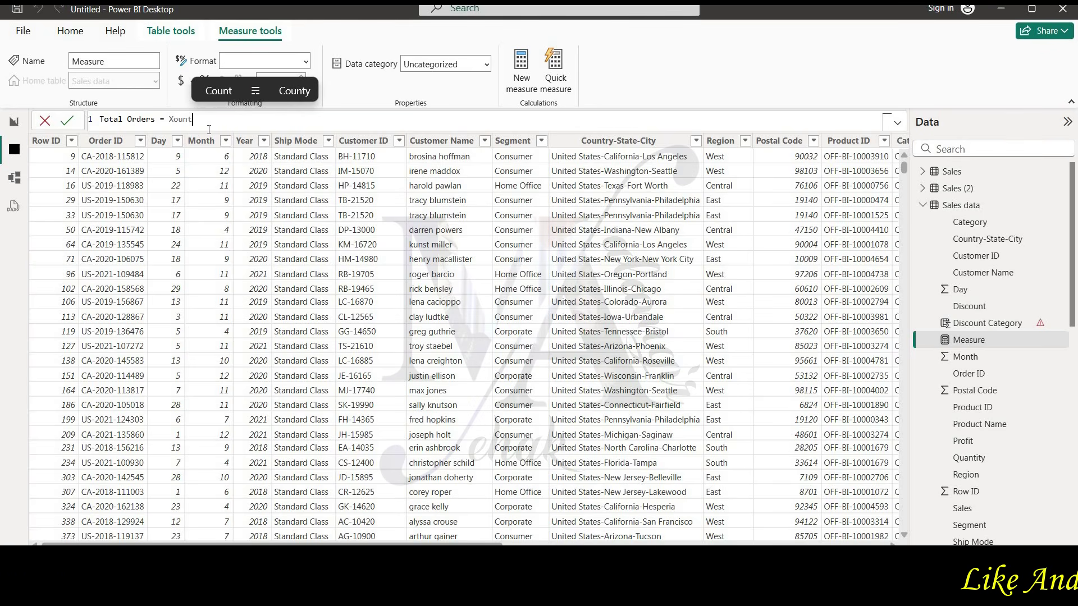
type("(")
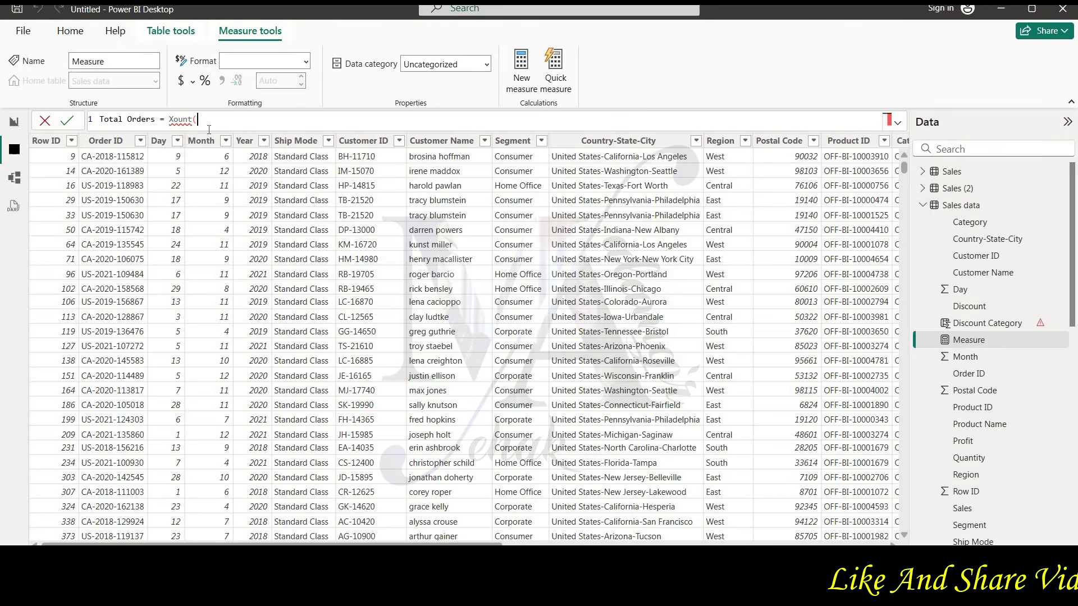
type("'")
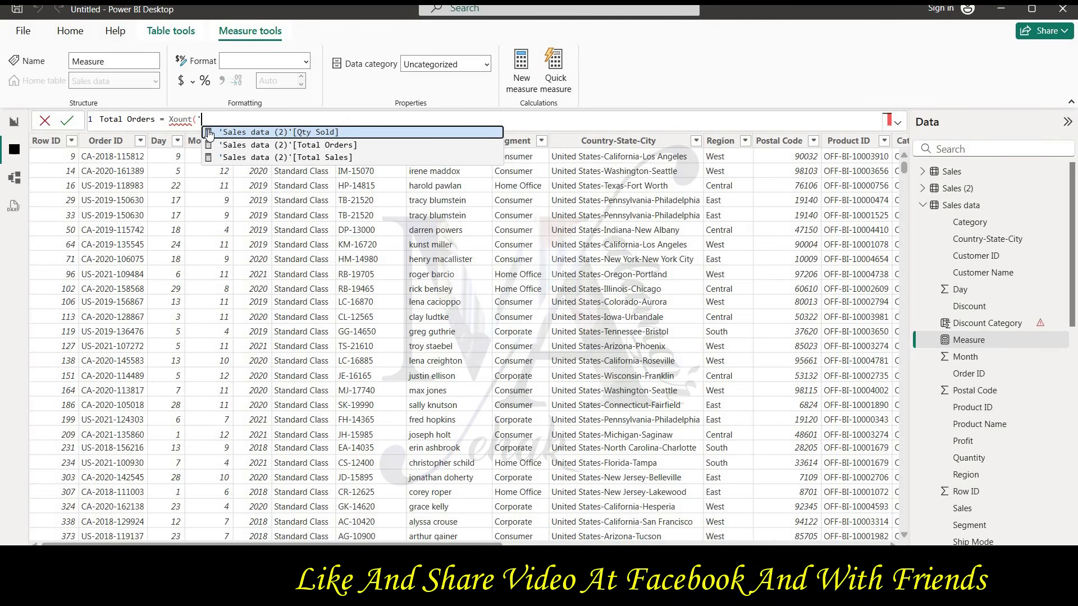
type("Sa")
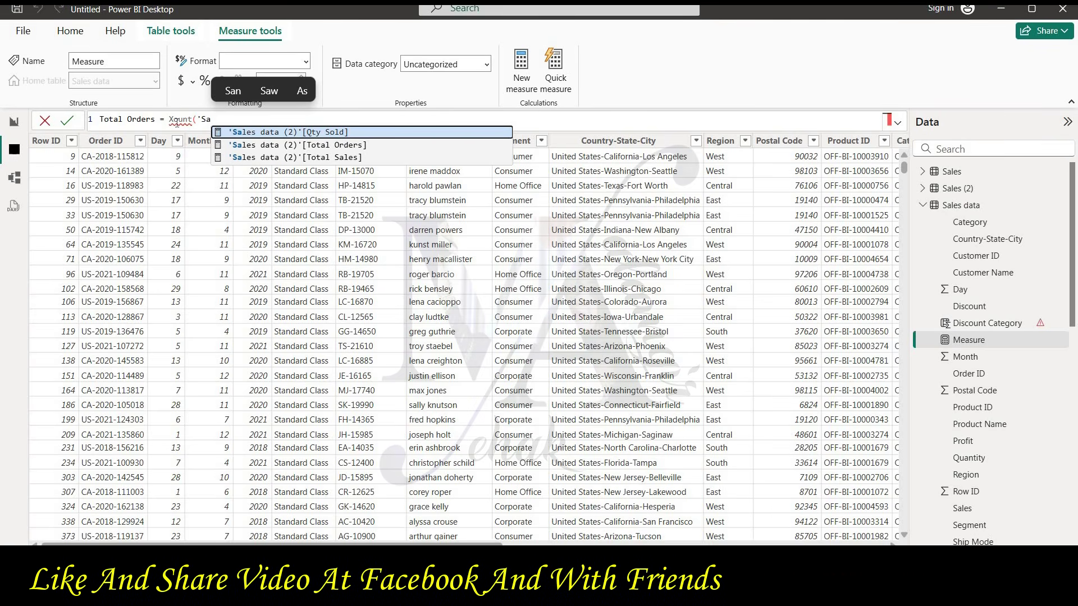
Correct the misspelled function name in the Total Orders formula to COUNT
left_click(170, 119)
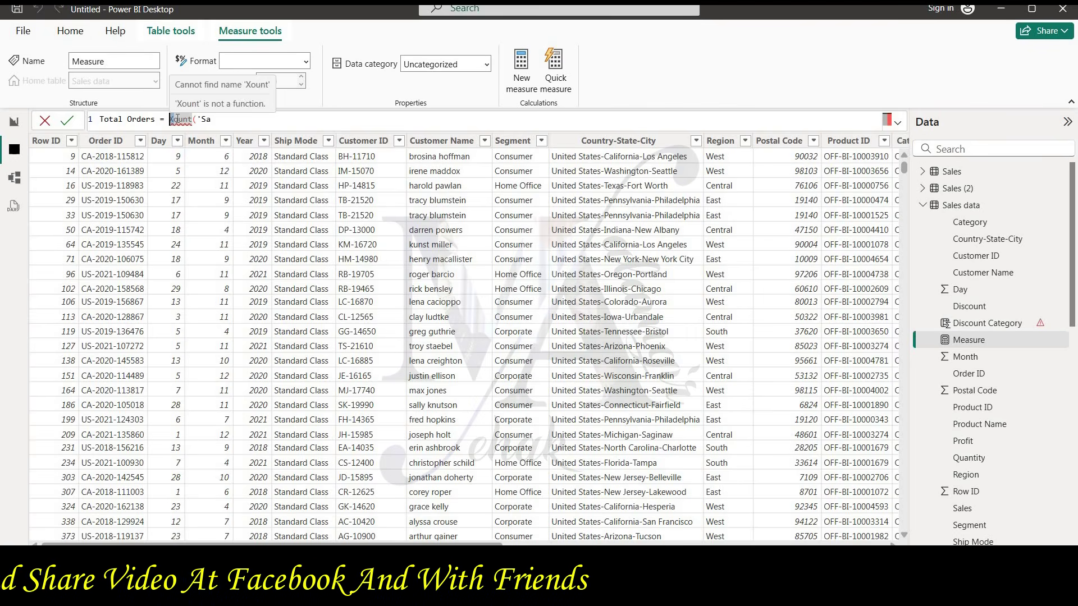
type("C")
left_click(194, 116)
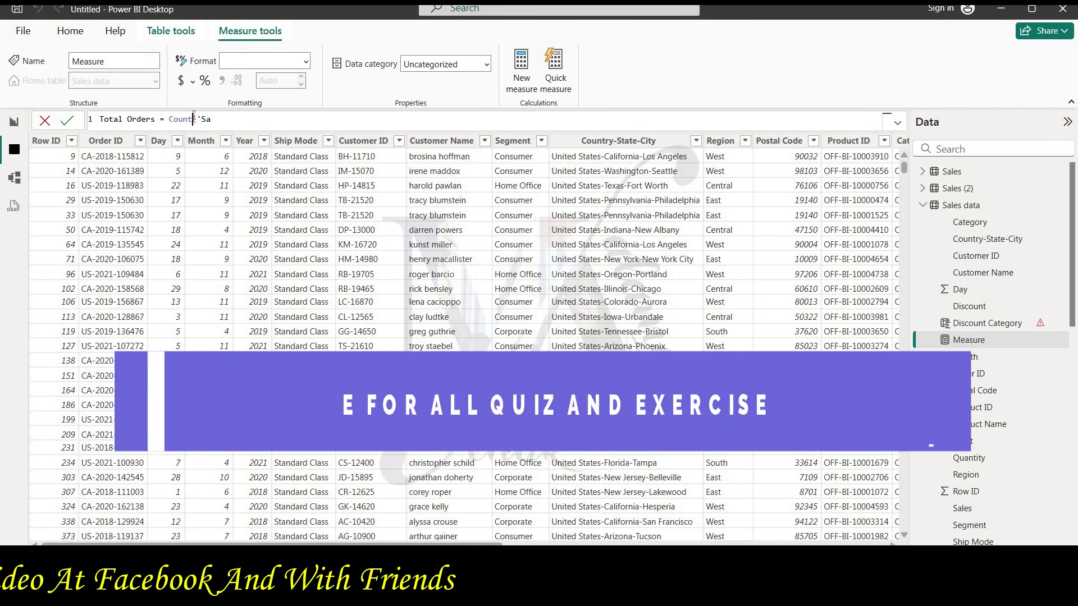
type("r")
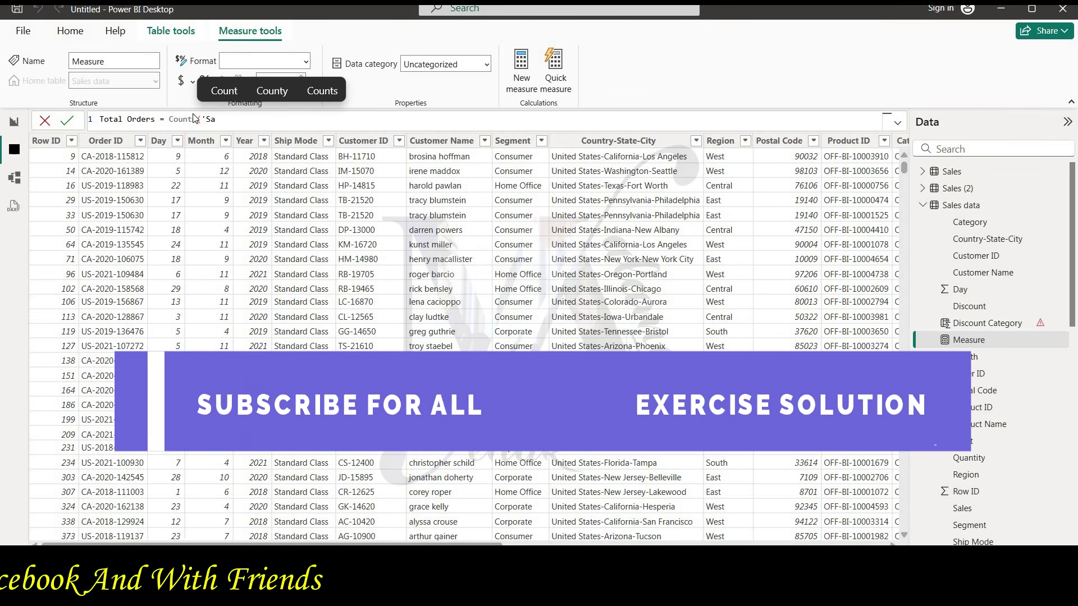
key("BackSpace")
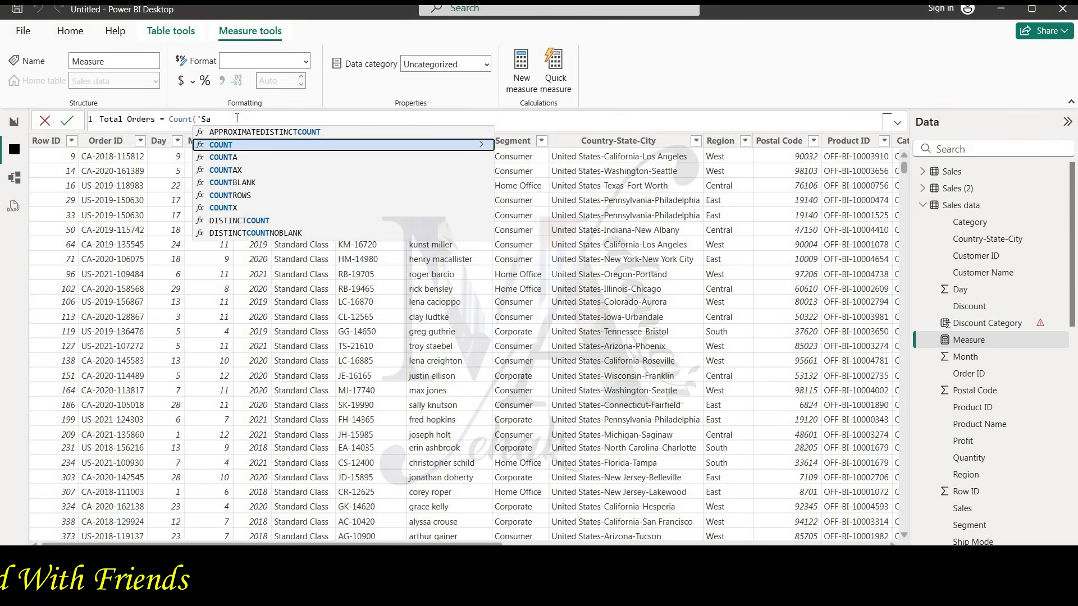
key("Tab")
key("Escape")
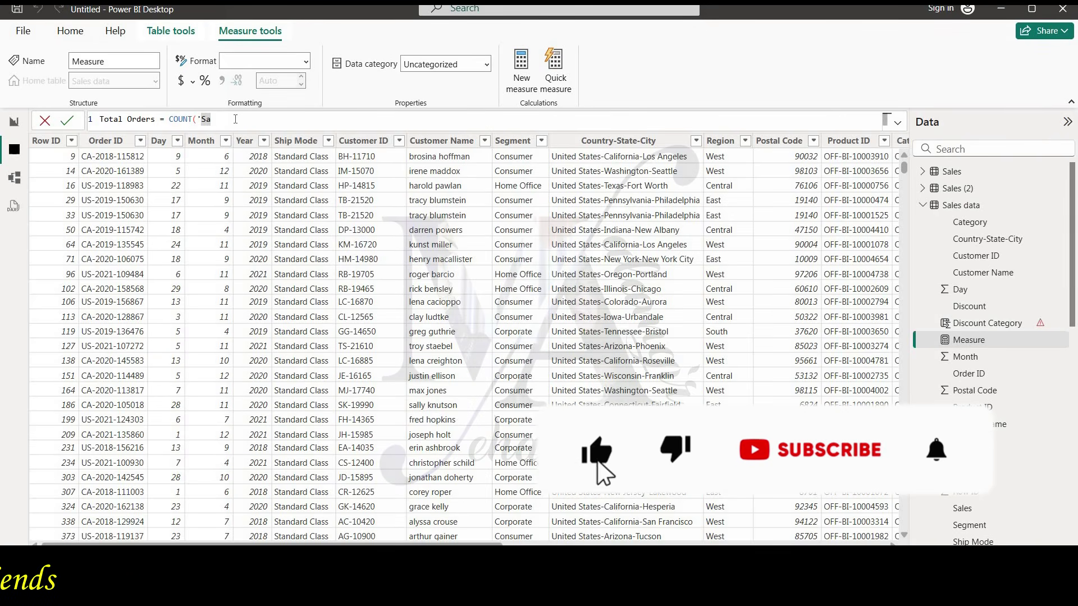
Make 'Sales data (2)'[Order ID] the argument of the COUNT formula and try to commit the measure as Total Orders
type("'Sal")
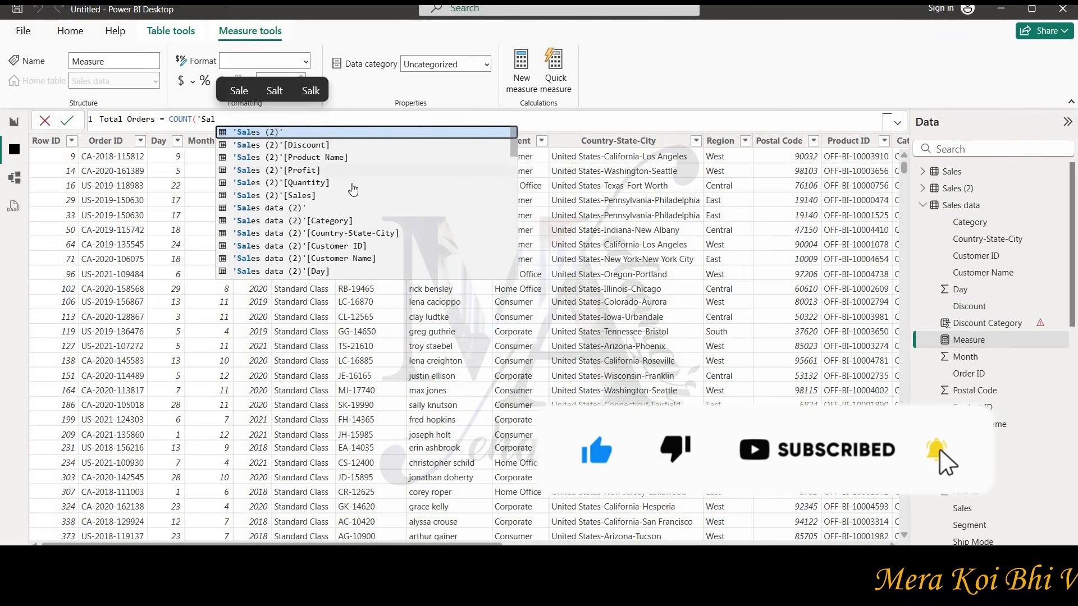
scroll(352, 190, "down", 3)
left_click(318, 231)
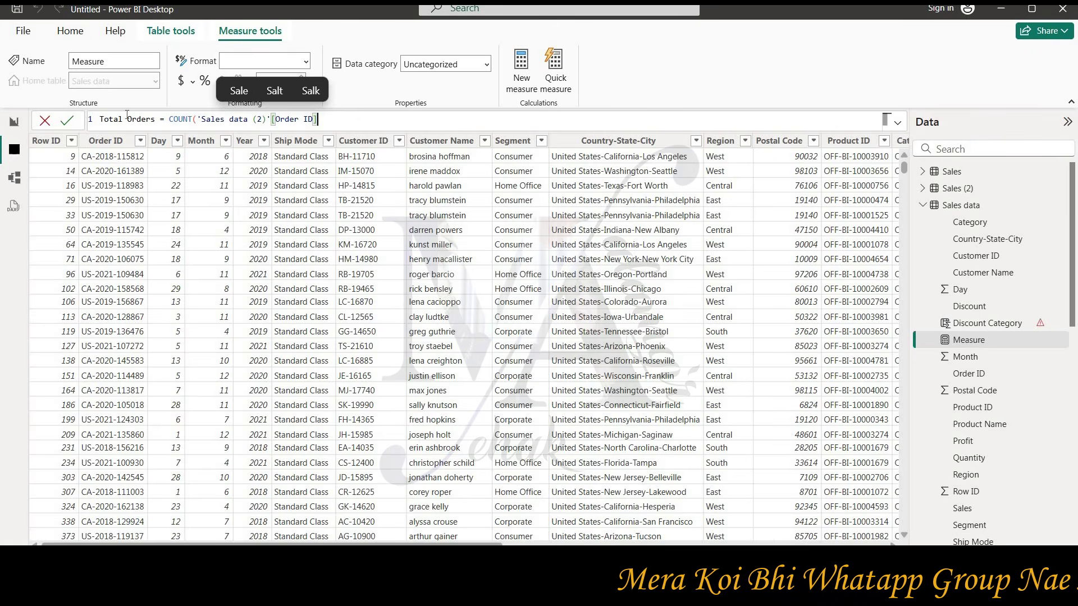
left_click(66, 121)
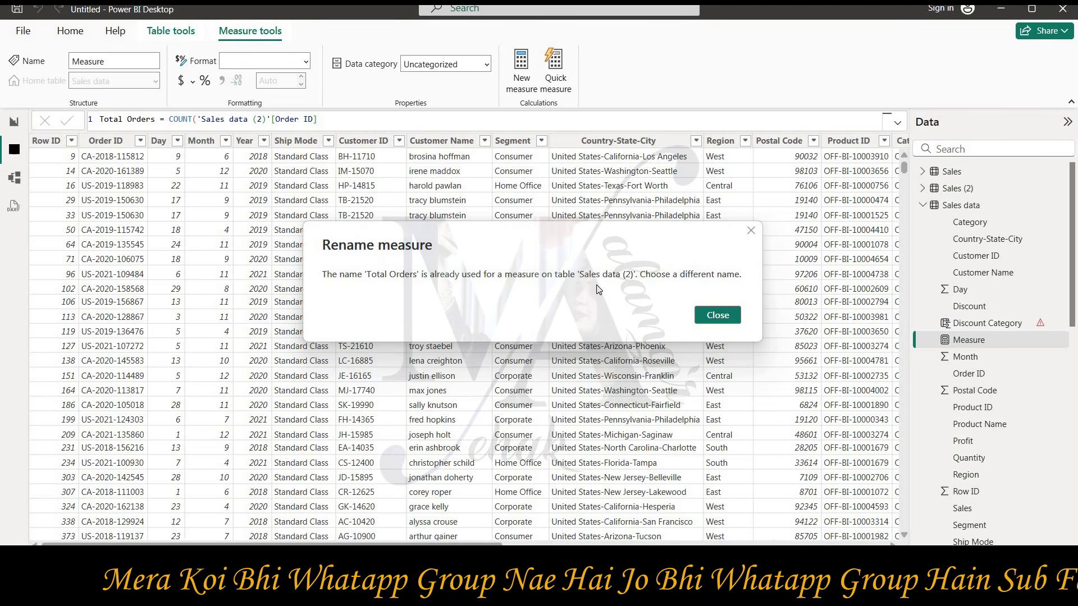
Dismiss the naming conflict, commit the measure as Total Orders2 and add the closing parenthesis to its COUNT formula
left_click(717, 315)
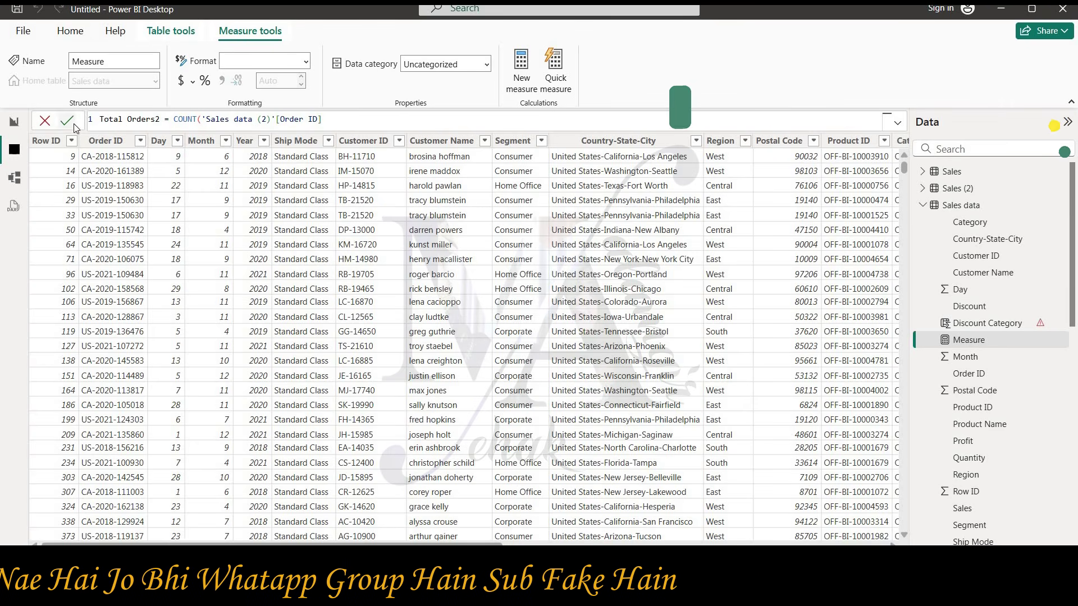
key("Return")
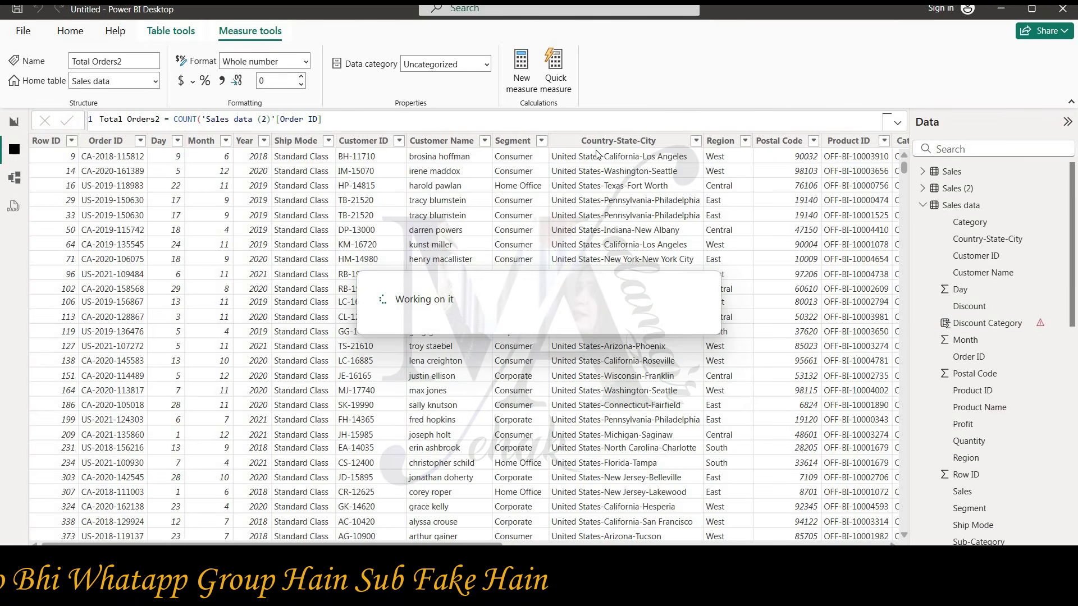
type(")")
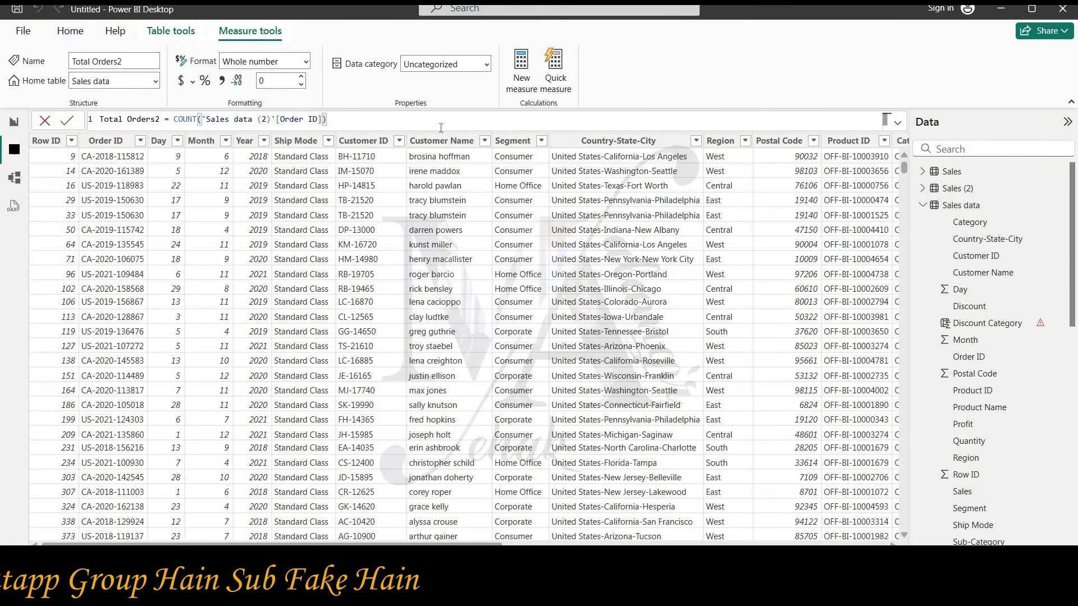
Capture the Power BI window with Total Orders2 in view in the field list and paste it in Word below the Total Orders bullet
mouse_move(332, 601)
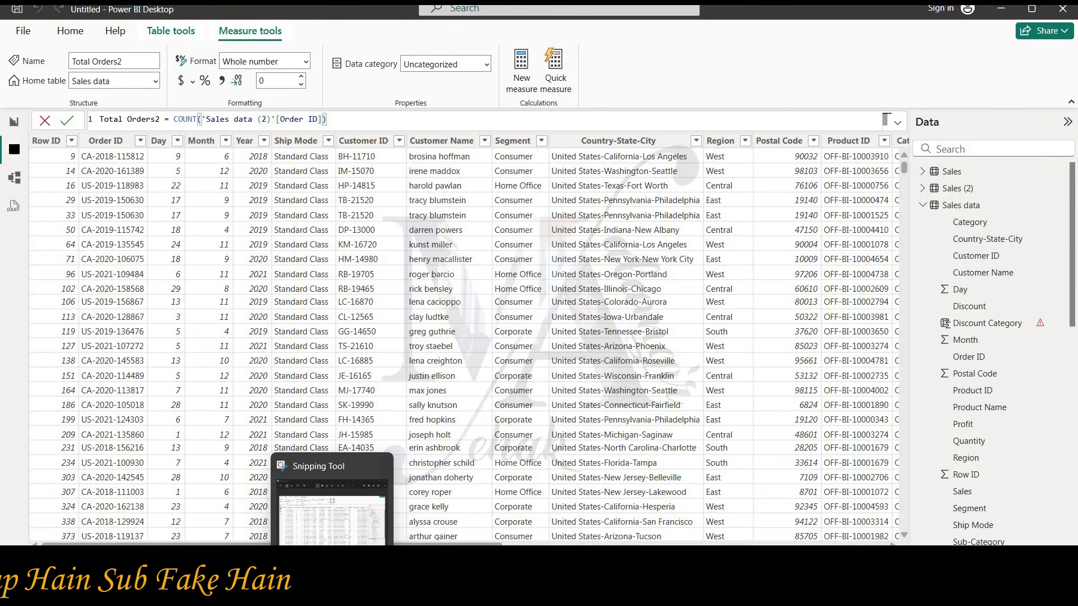
scroll(1033, 337, "down", 4)
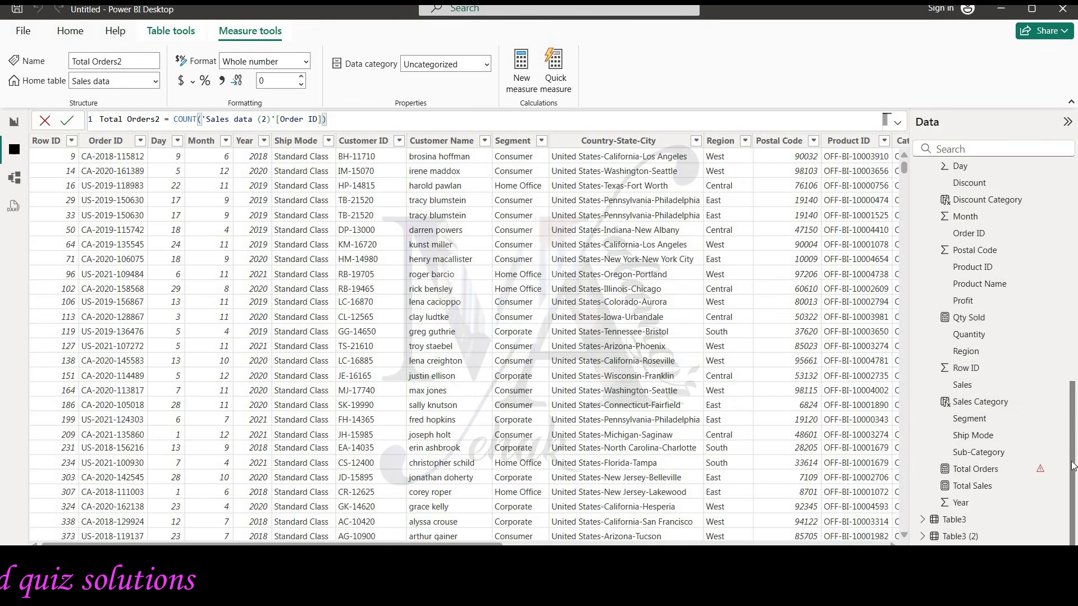
left_click_drag(1072, 466, 1071, 304)
scroll(1023, 381, "down", 1)
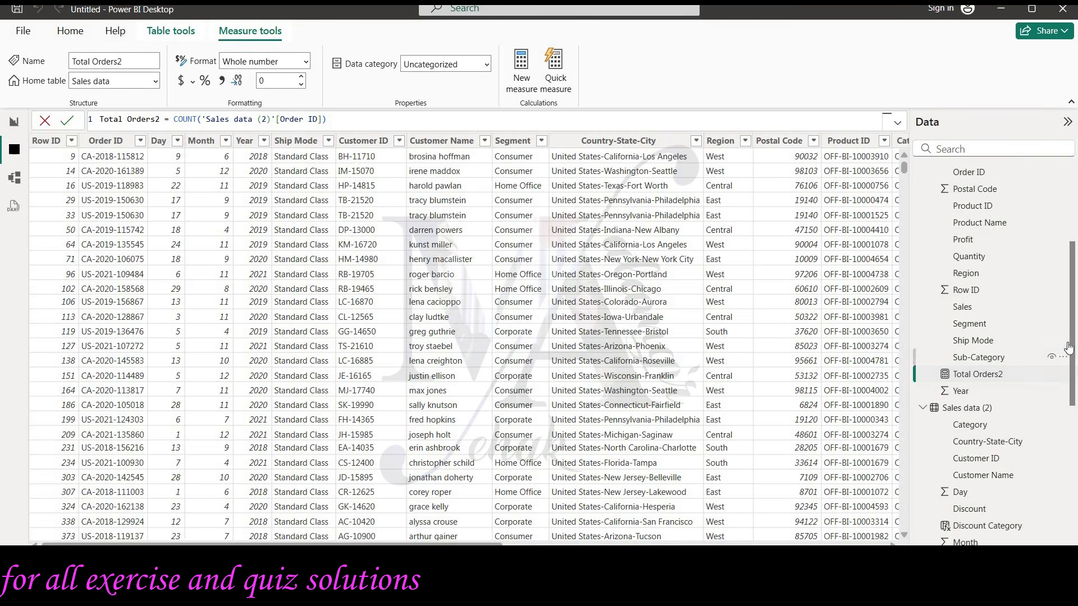
left_click_drag(1073, 359, 1072, 437)
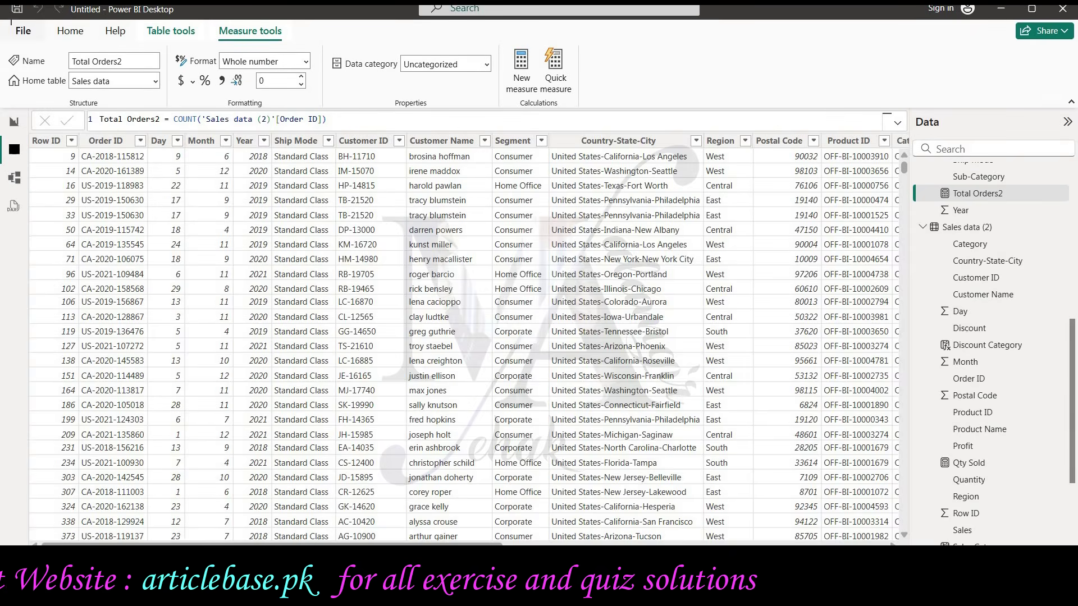
key("super+shift+s")
left_click_drag(3, 20, 1072, 253)
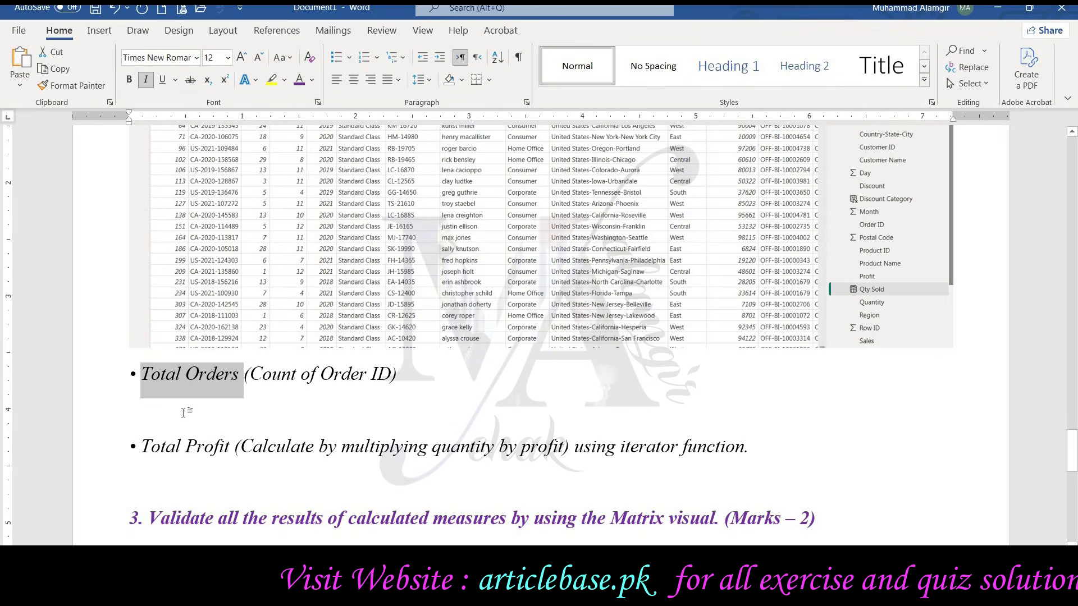
left_click(183, 413)
key("ctrl+v")
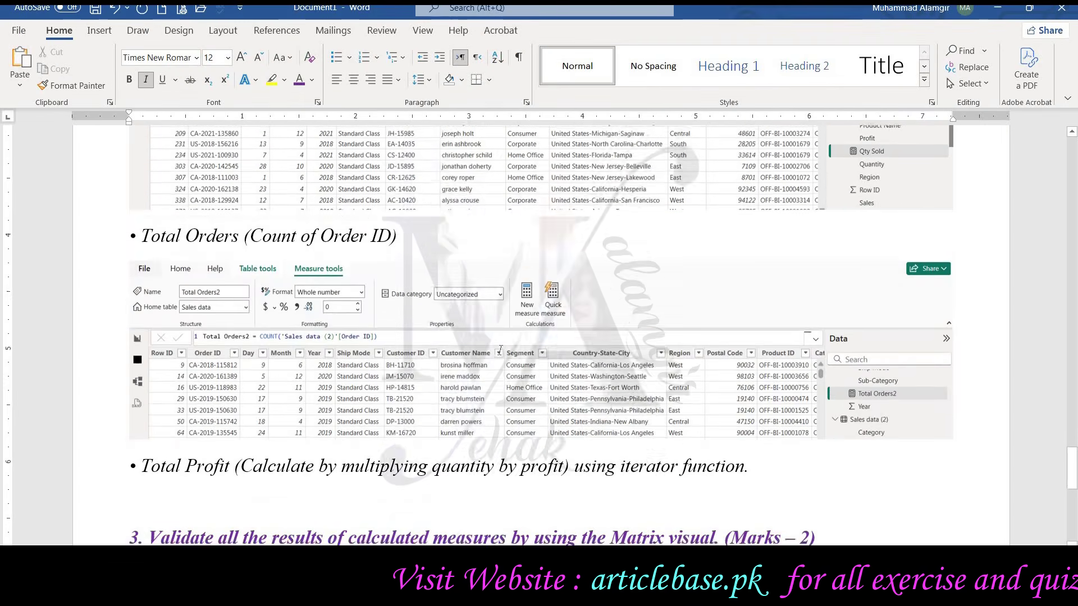
Copy the name Total Profit from its bullet in the Word task and switch back to Power BI
scroll(500, 349, "down", 3)
double_click(206, 375)
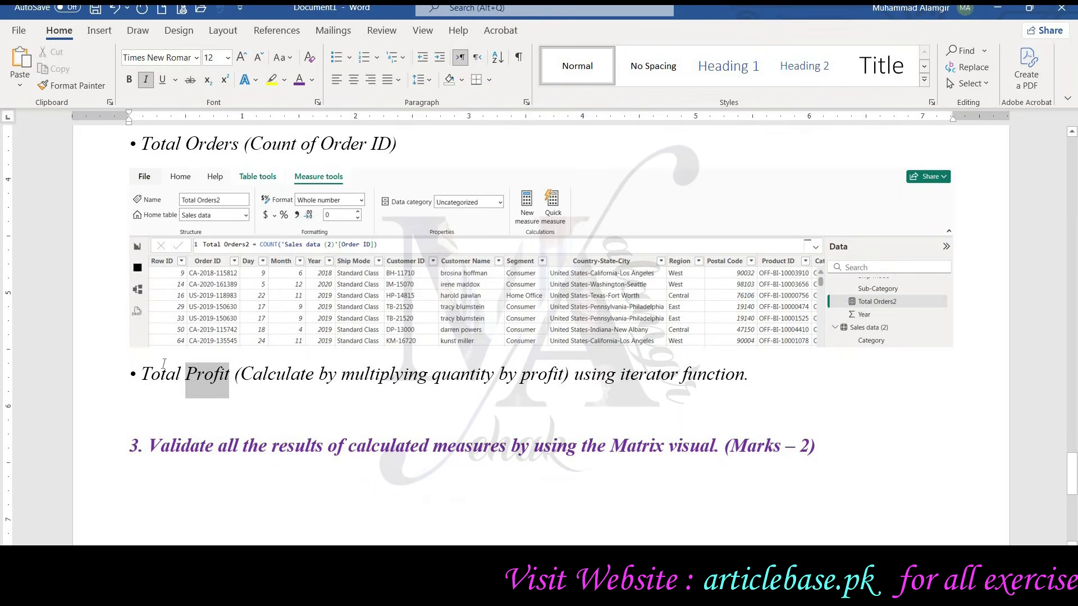
left_click(164, 364, "shift")
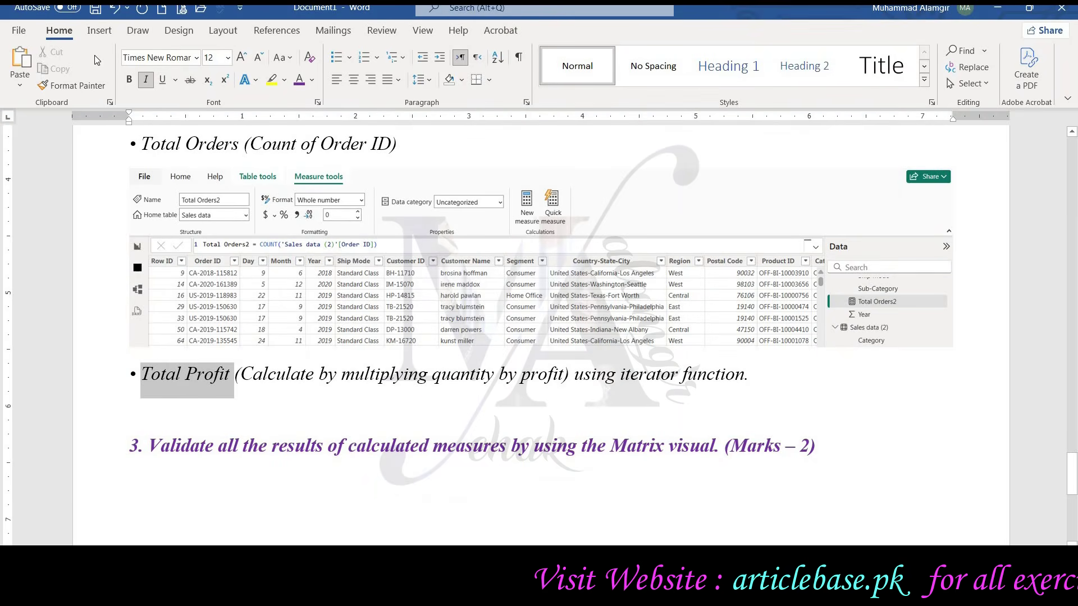
left_click(156, 413)
key("alt+Tab")
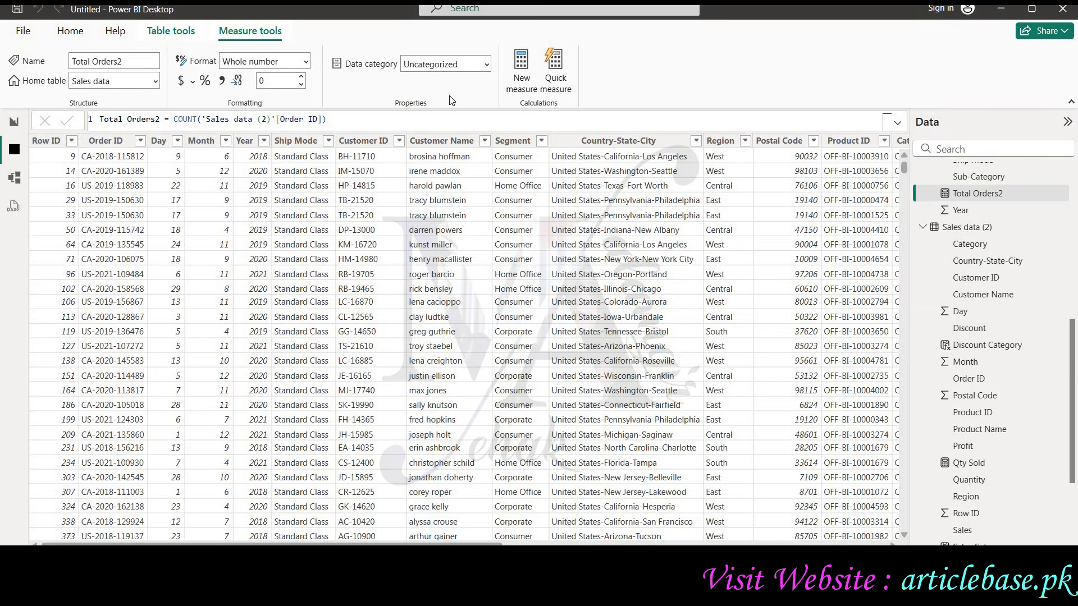
Create a new measure in the Sales data table named Total Profit, starting a SUMX formula with 'Sales data' as its table
scroll(955, 252, "up", 7)
left_click(961, 205)
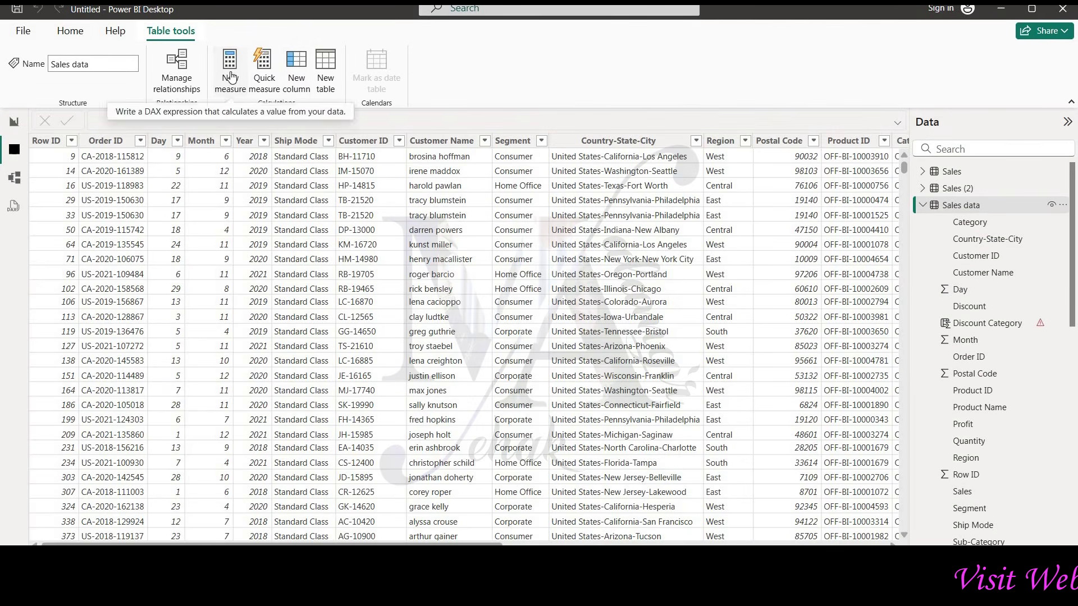
left_click(239, 103)
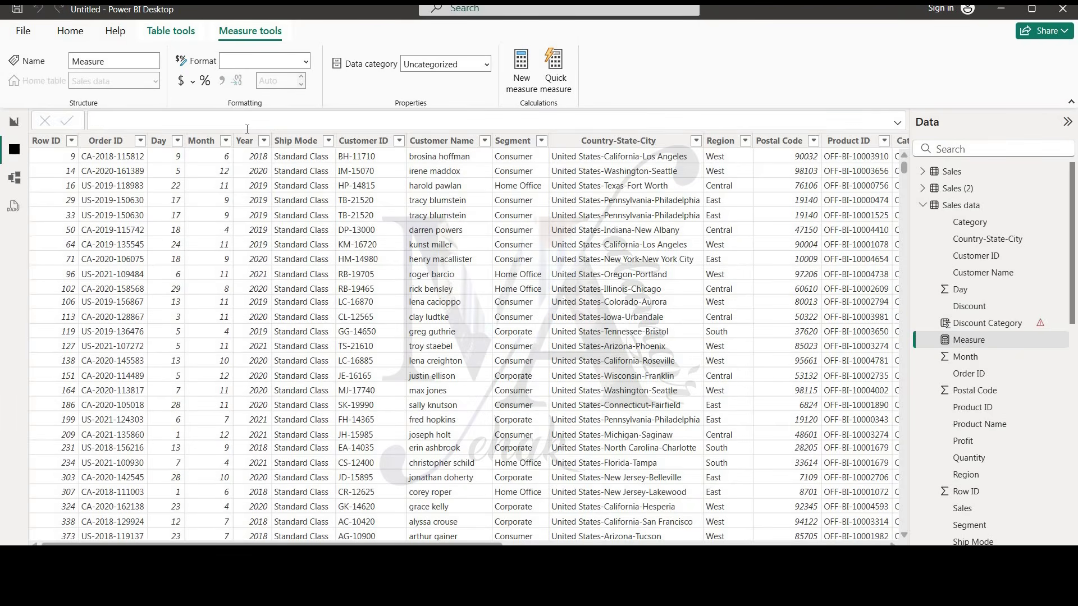
type("Total Profit = ")
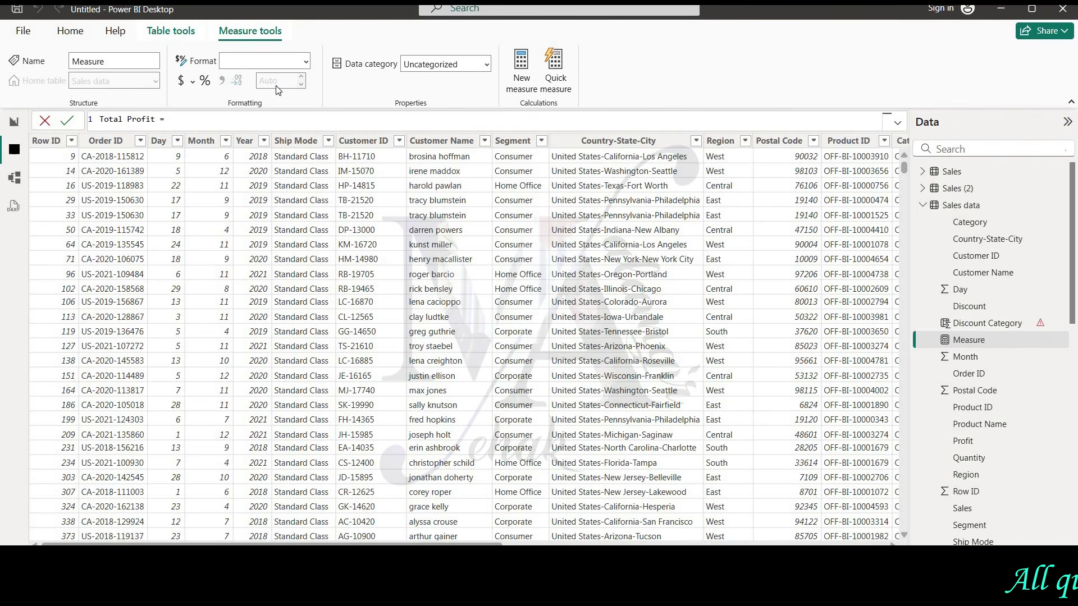
type("su")
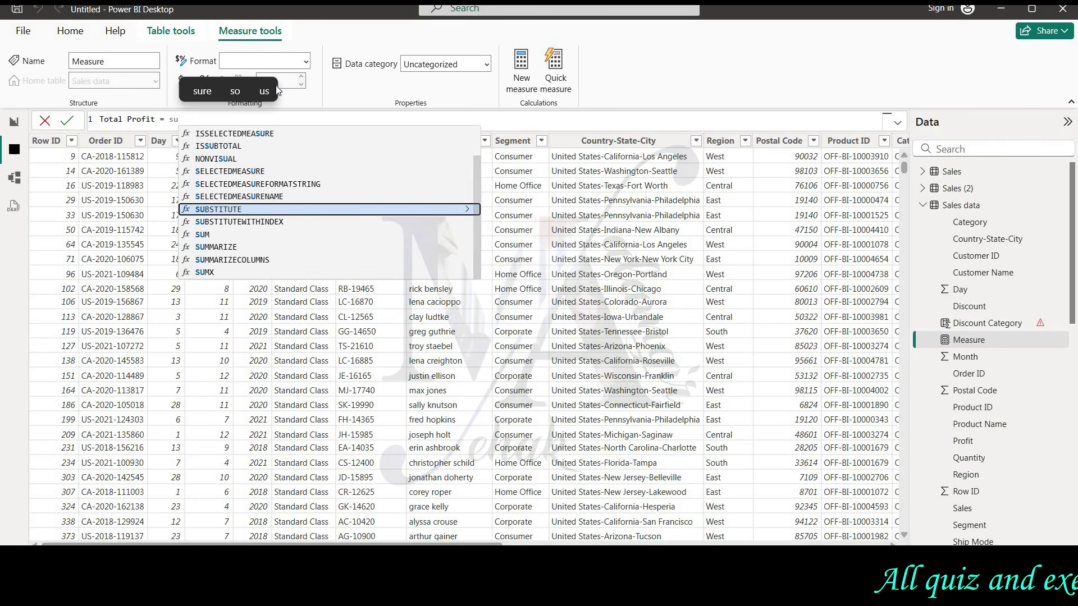
type("mx")
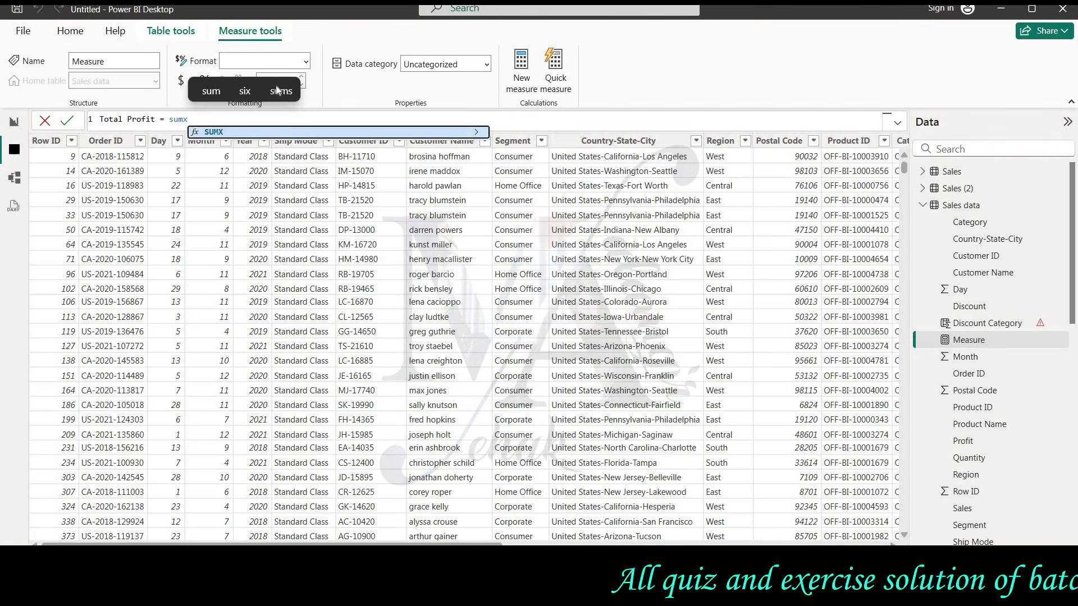
type("(")
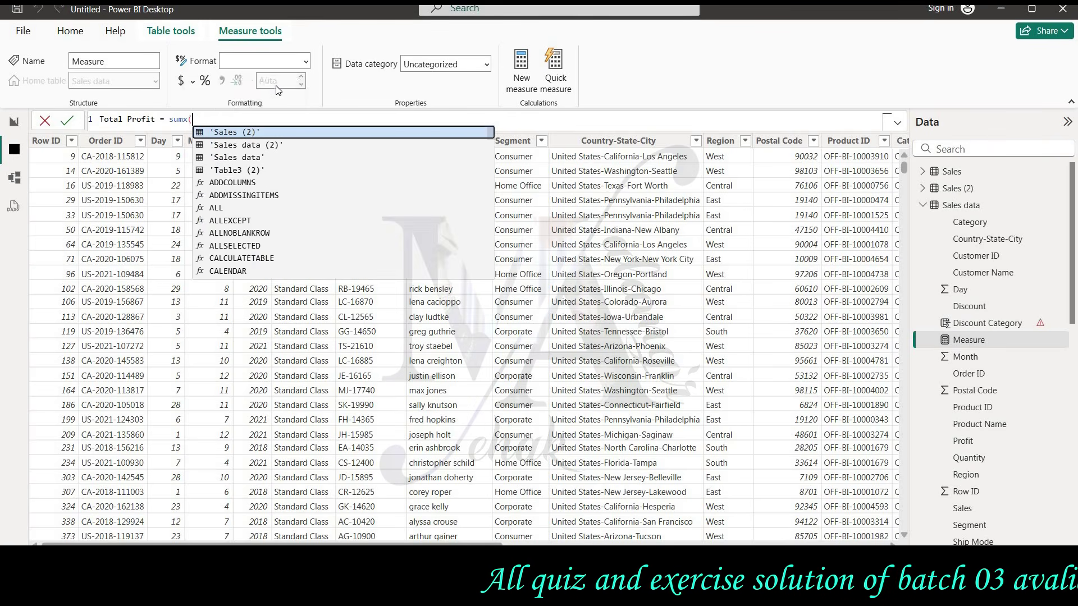
type("'")
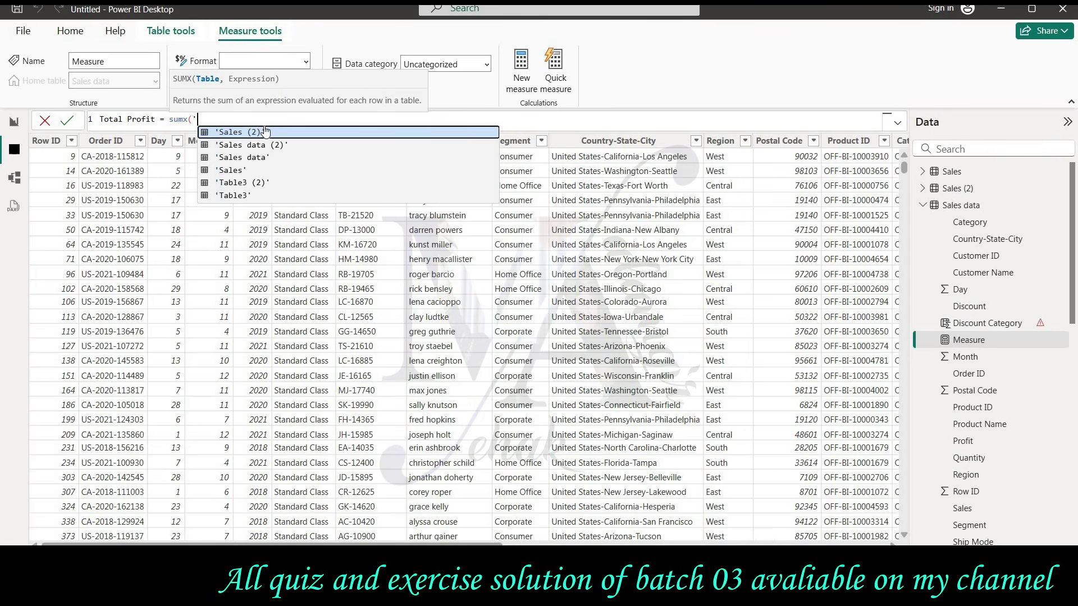
left_click(270, 162)
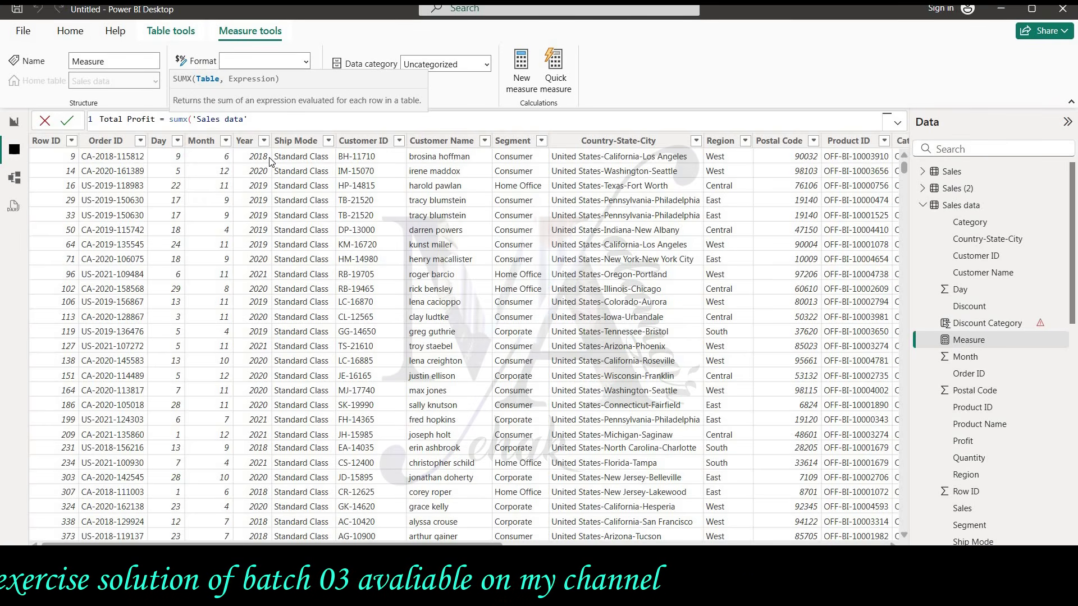
Begin the expression argument of the SUMX formula with the 'Sales data'[Quantity] column
type(",'sa")
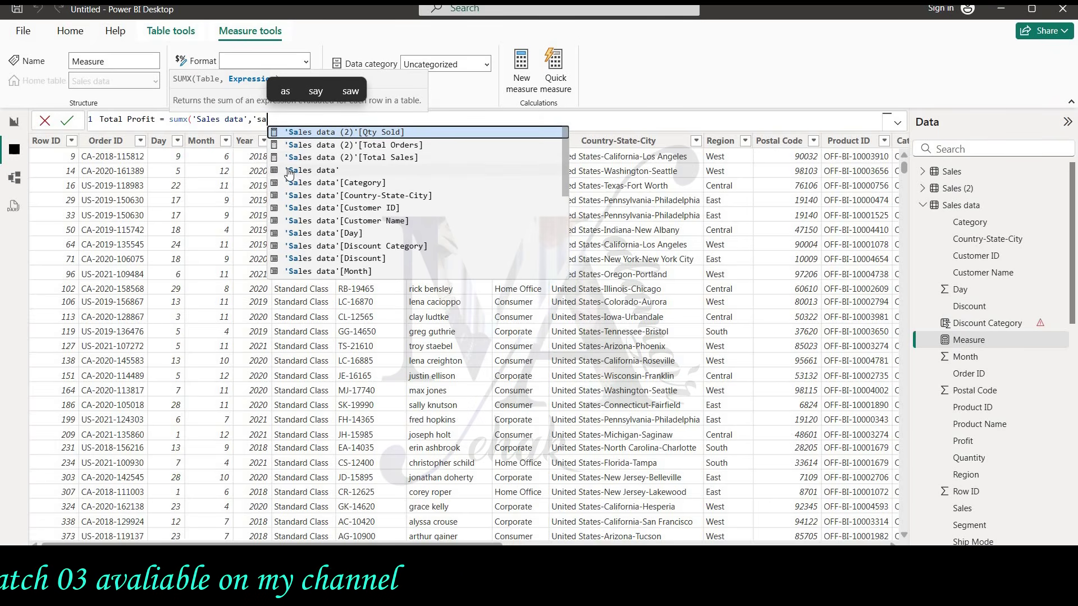
left_click(290, 171)
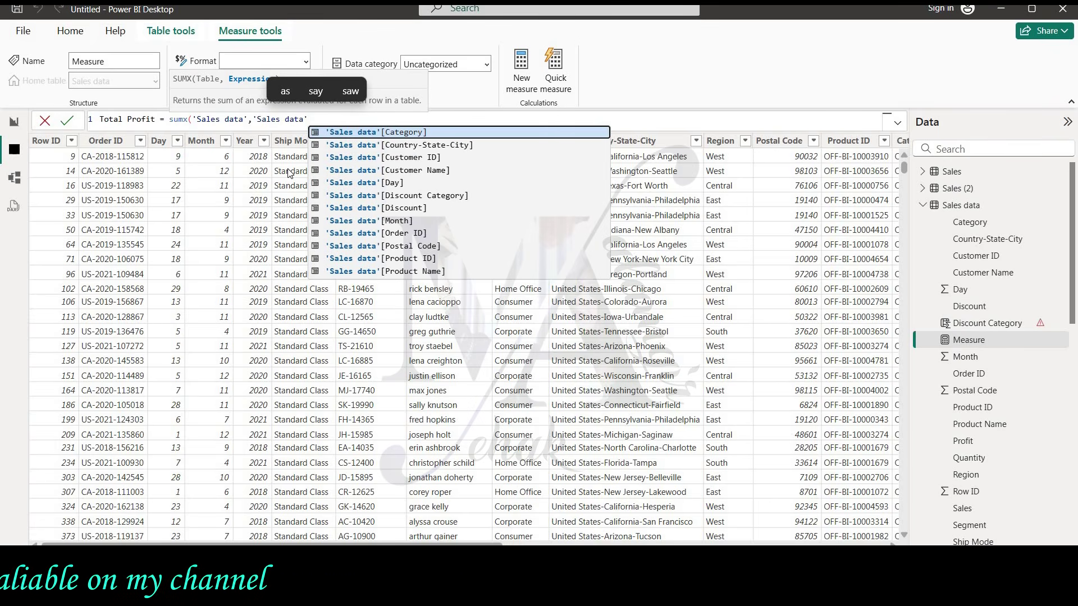
type("[")
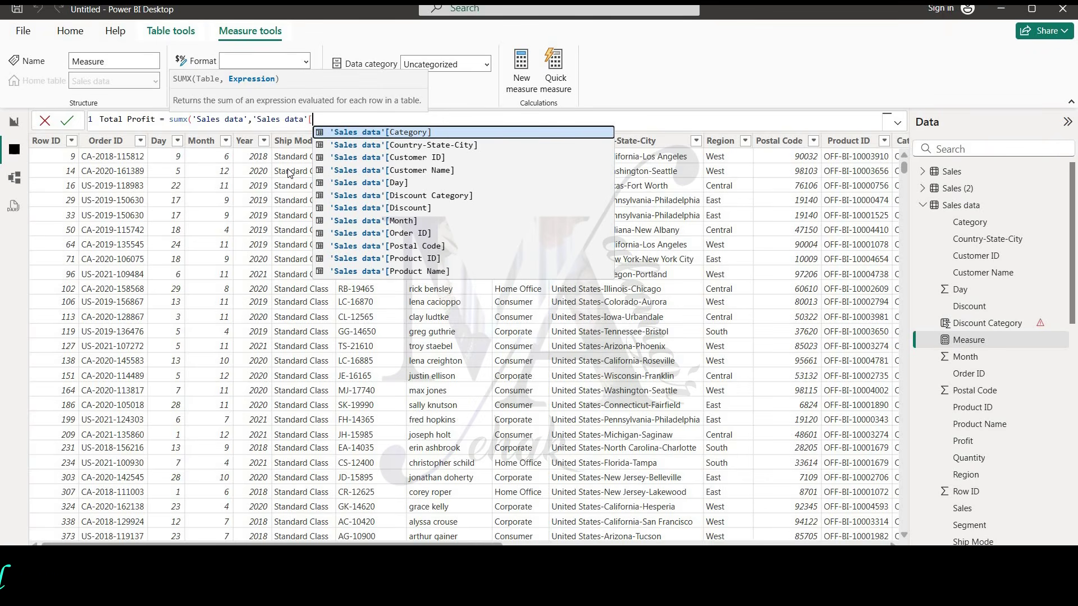
scroll(370, 190, "down", 1)
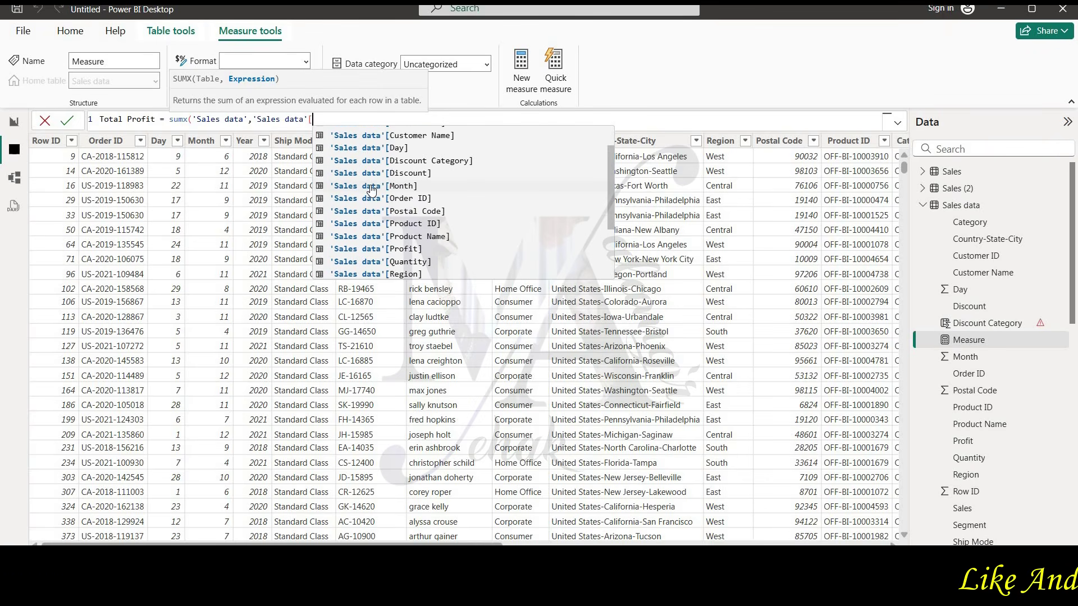
left_click(396, 266)
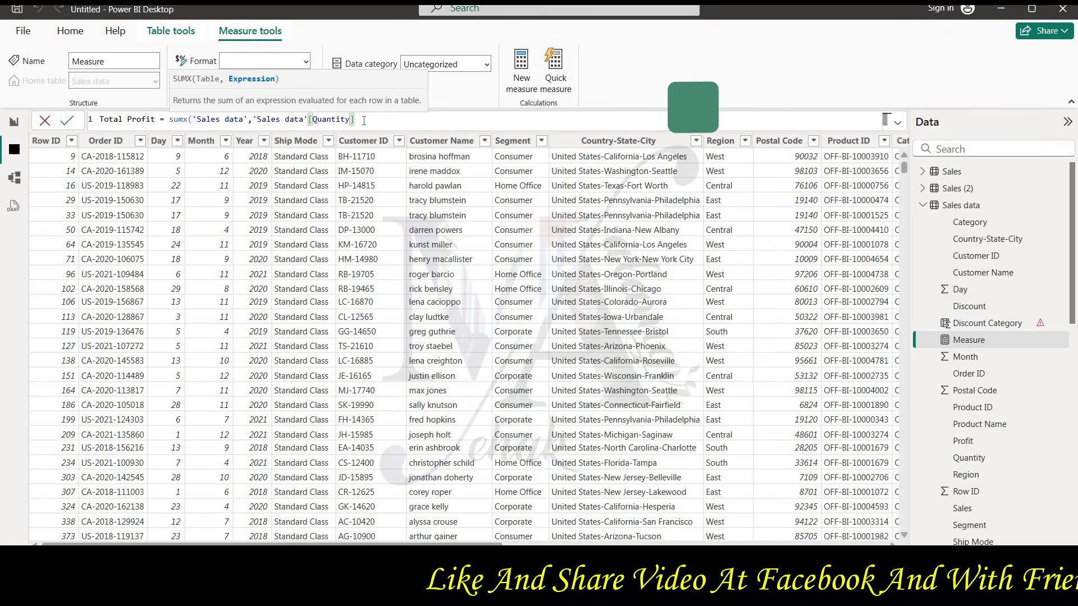
Multiply the quantity by 'Sales data'[Profit] in the SUMX expression and commit the Total Profit measure
type("*")
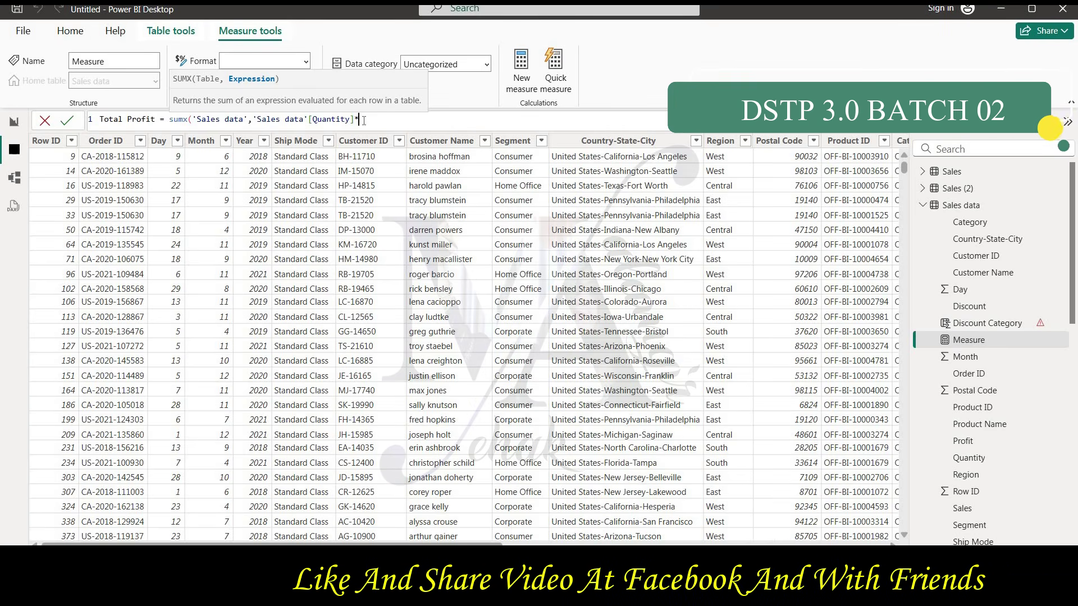
type("Sa")
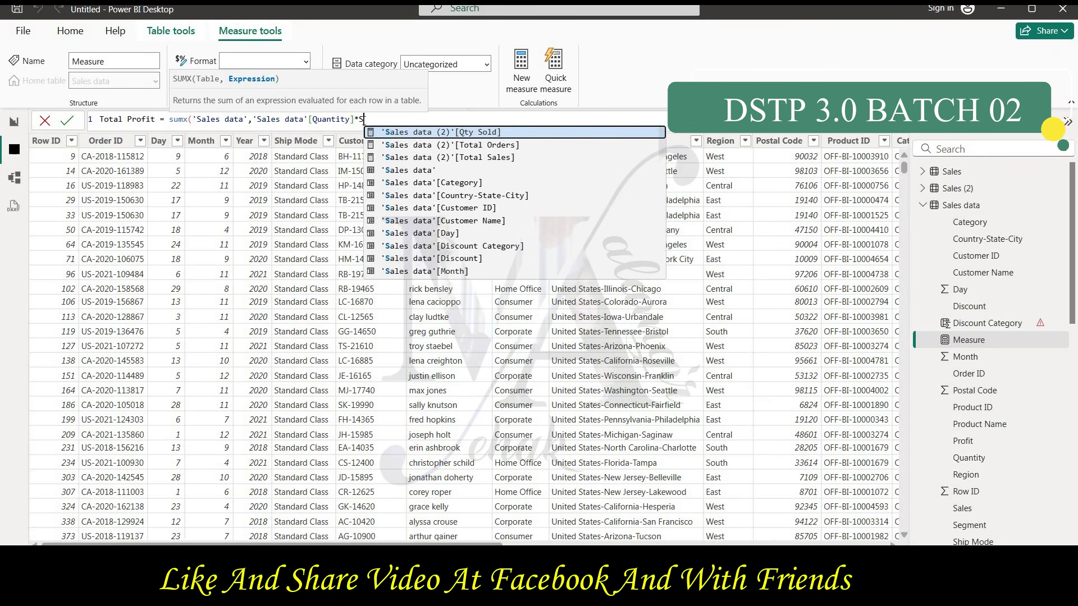
left_click(416, 171)
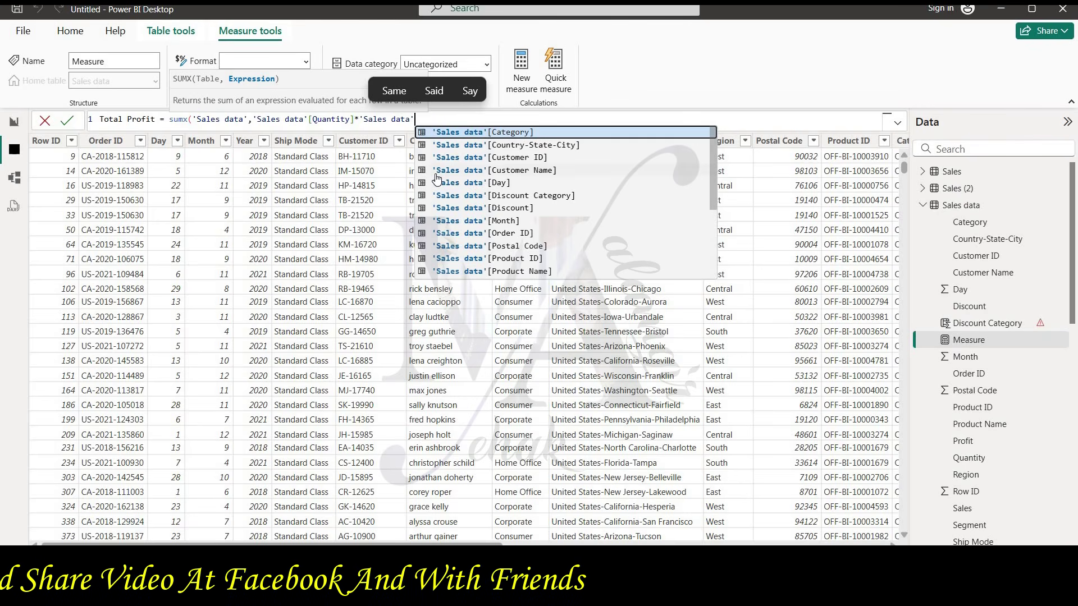
scroll(493, 256, "down", 1)
left_click(492, 250)
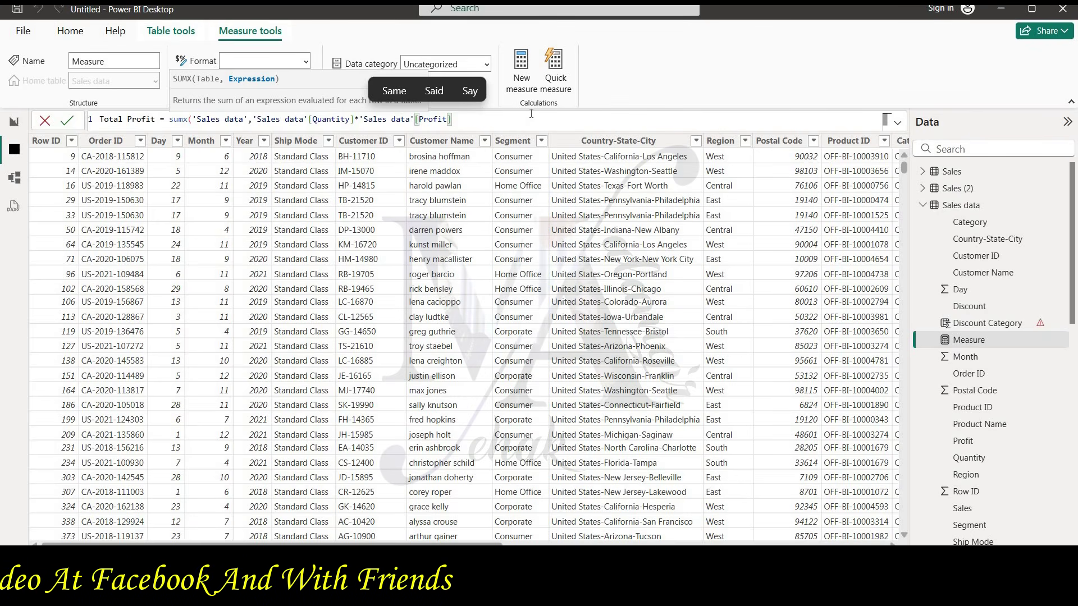
key("Return")
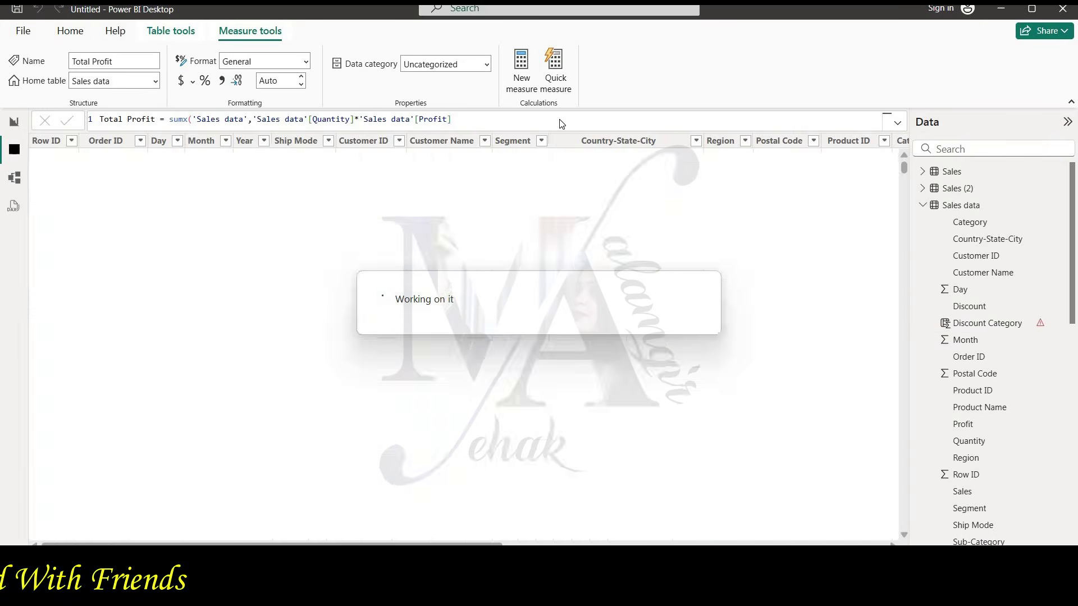
Capture the Power BI window with Total Profit in view in the field list, paste it in Word below the Total Profit bullet, and return to Power BI
scroll(982, 278, "down", 10)
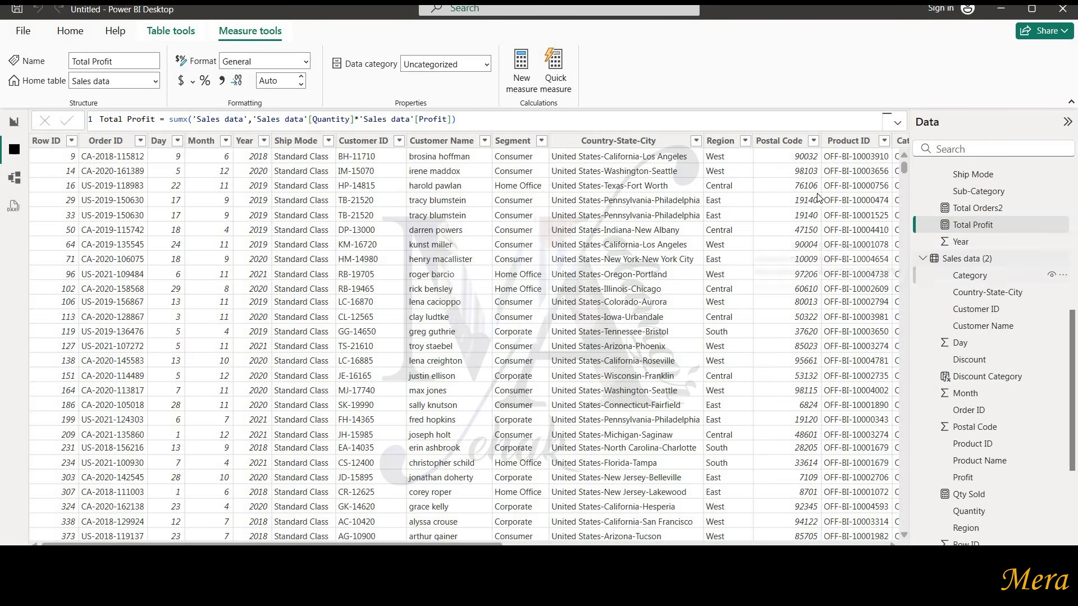
key("alt+Tab")
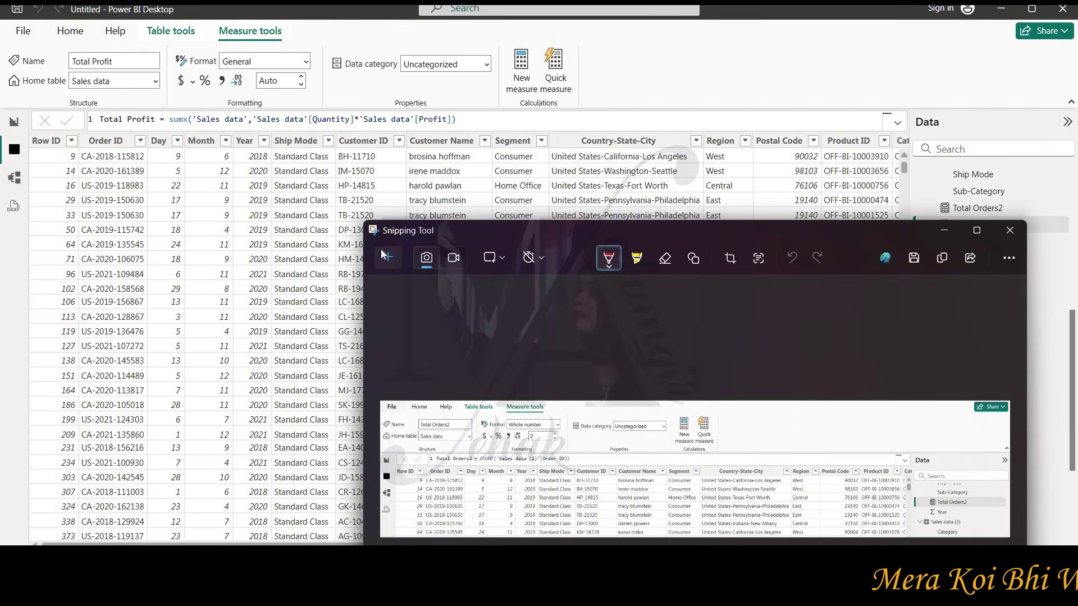
key("ctrl+n")
left_click_drag(0, 19, 1077, 248)
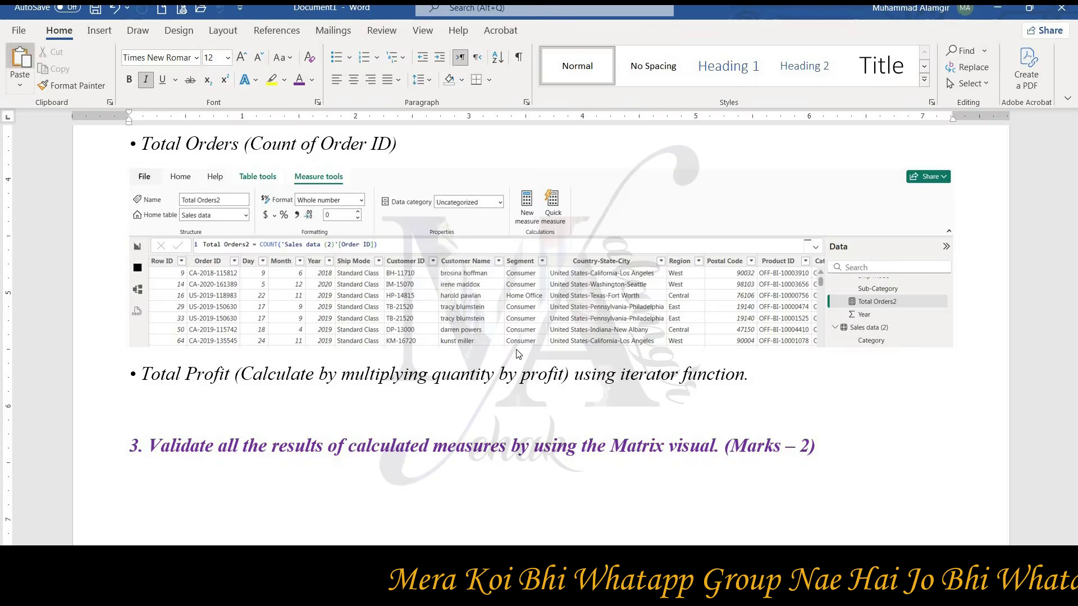
key("ctrl+v")
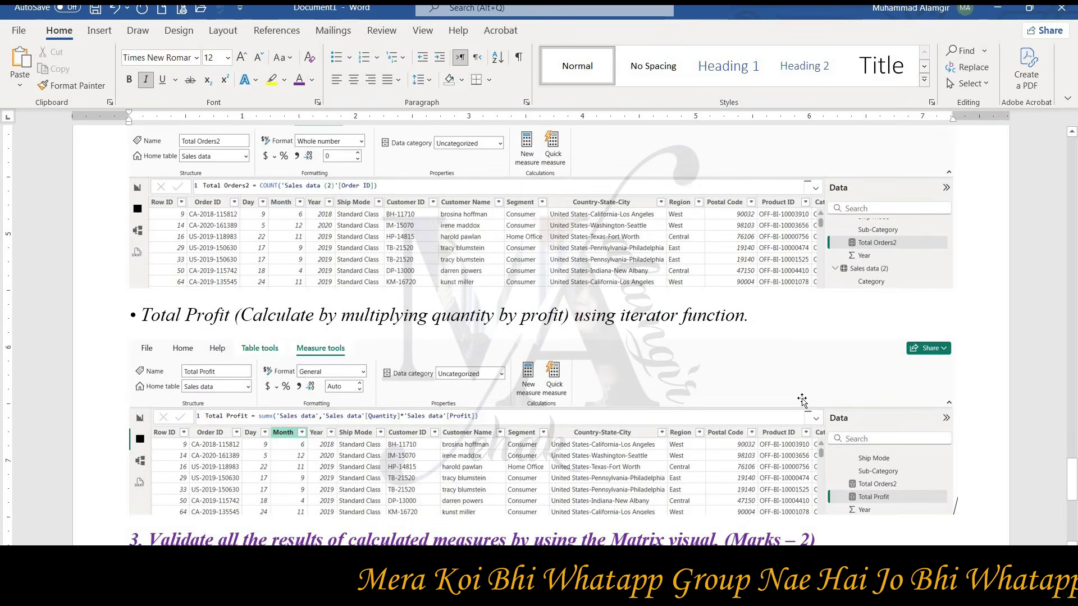
scroll(891, 410, "down", 1)
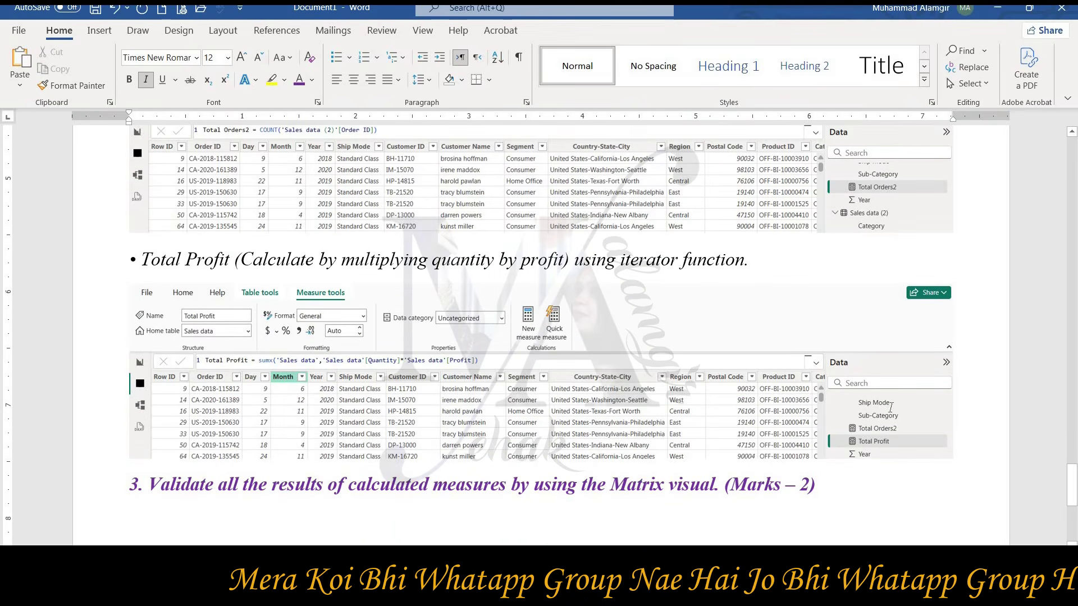
scroll(891, 407, "down", 2)
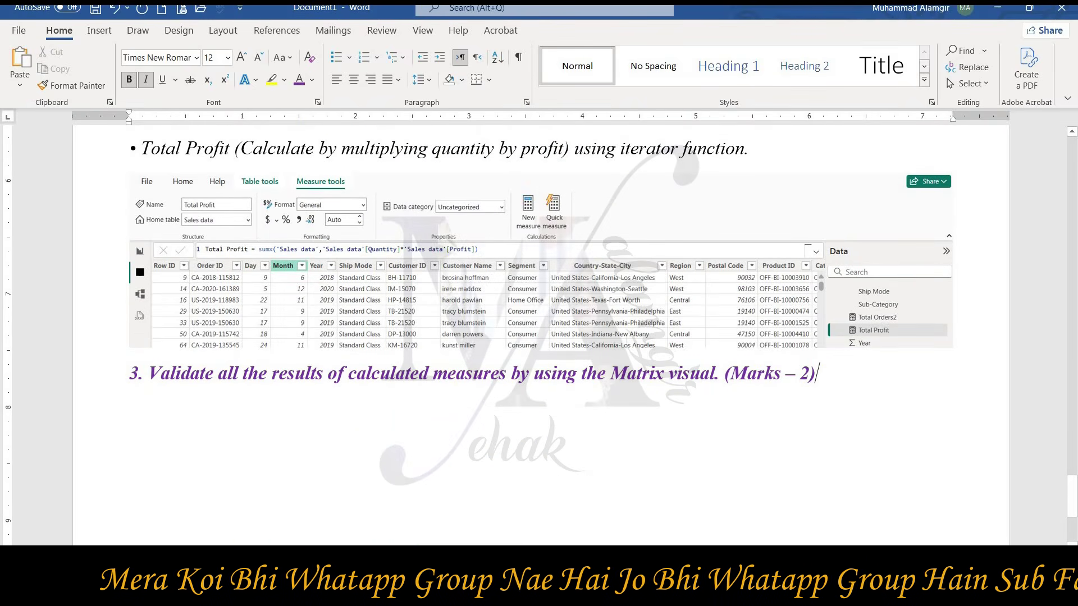
key("alt+Tab")
left_click(23, 30)
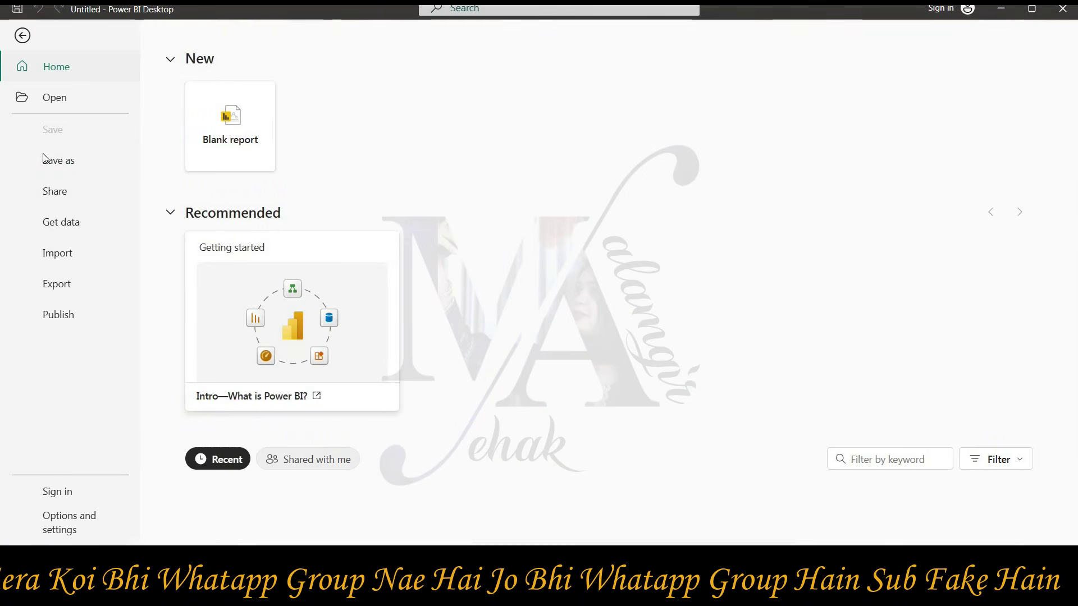
left_click(21, 37)
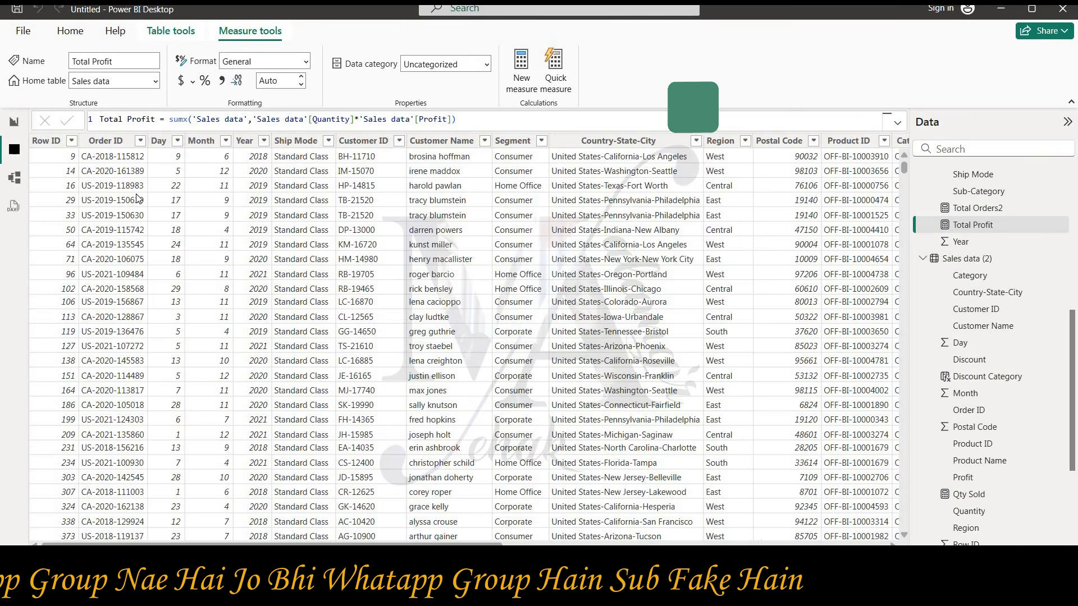
key("ctrl+s")
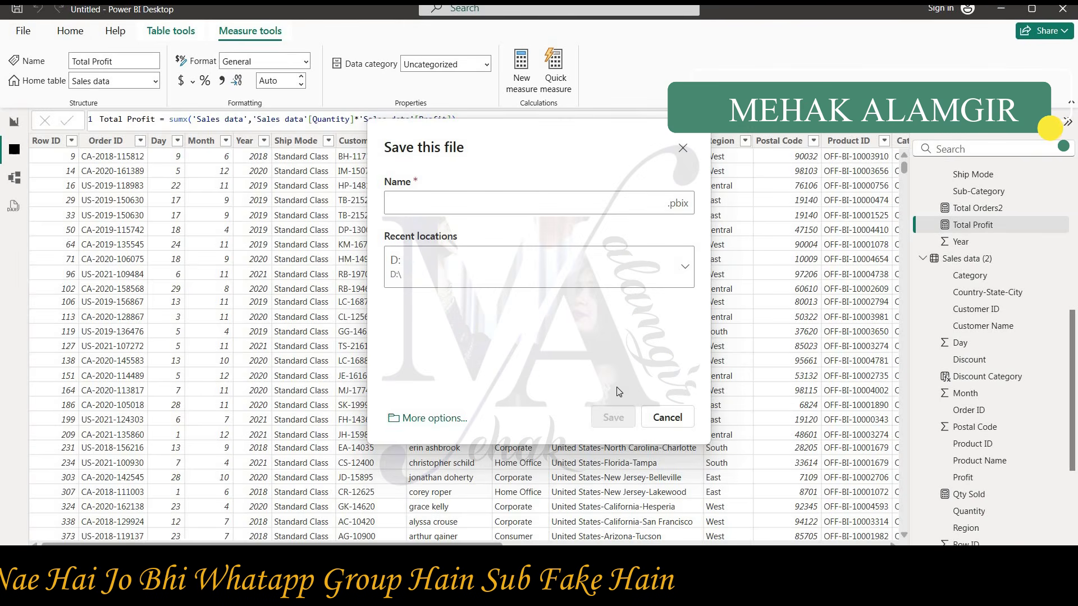
left_click(681, 419)
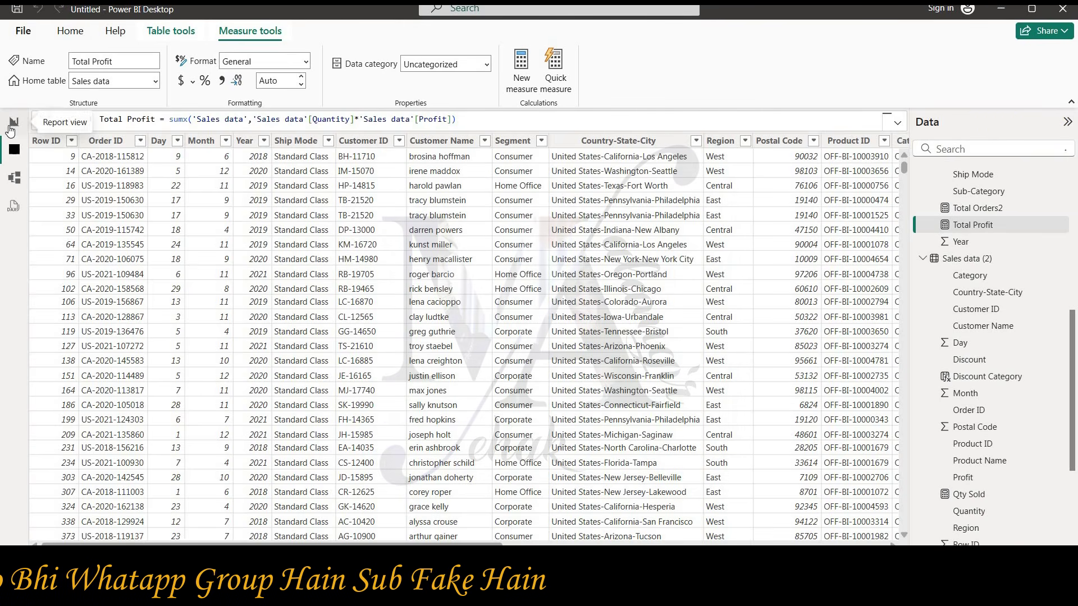
Switch to the report view and add an empty Matrix visual to Page 1
key("alt+Tab")
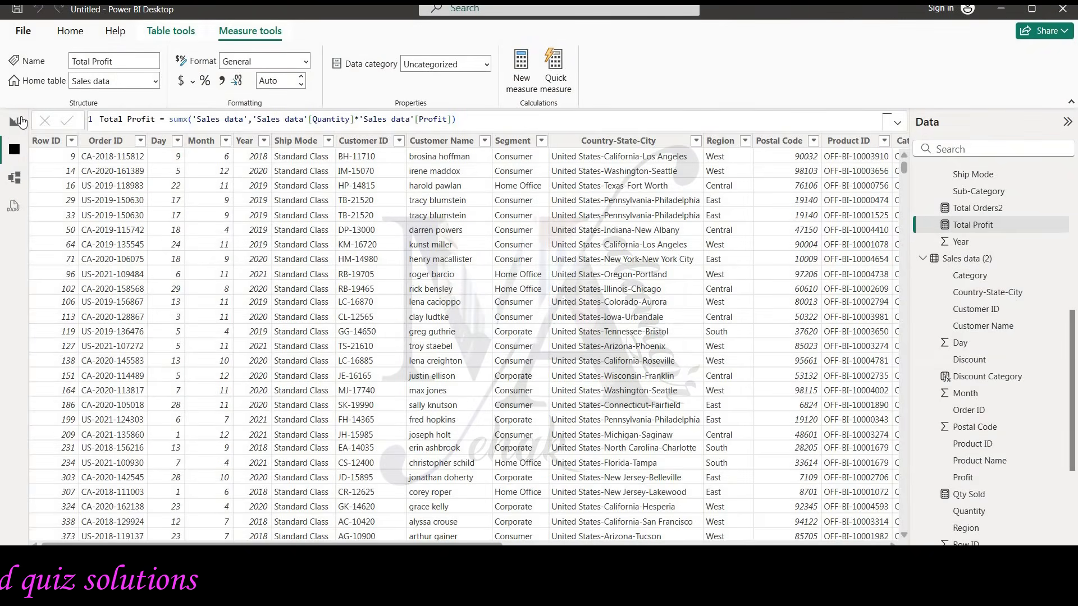
left_click(15, 121)
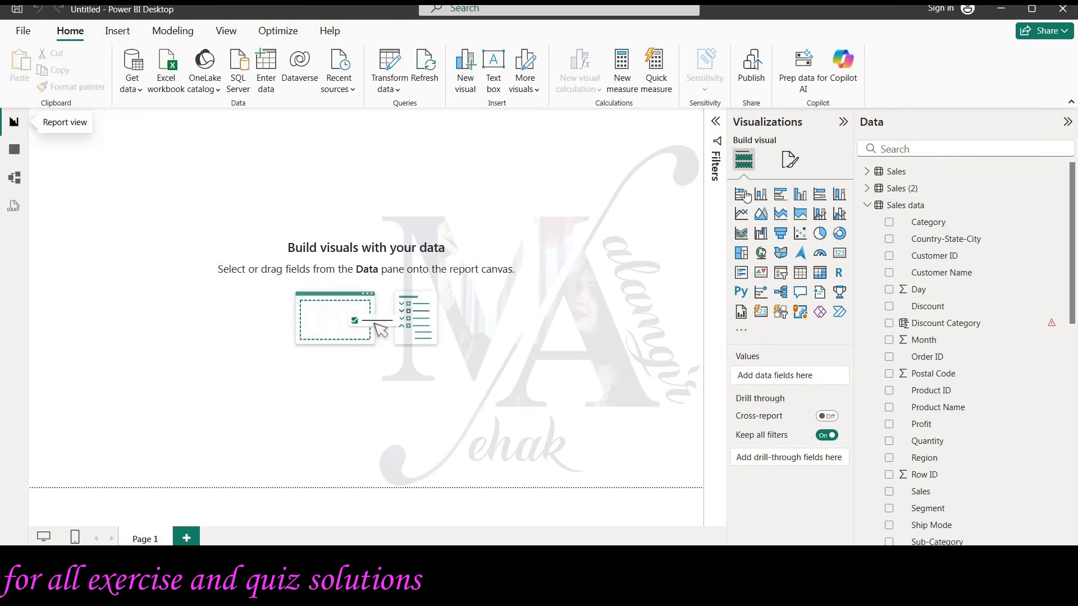
left_click(821, 274)
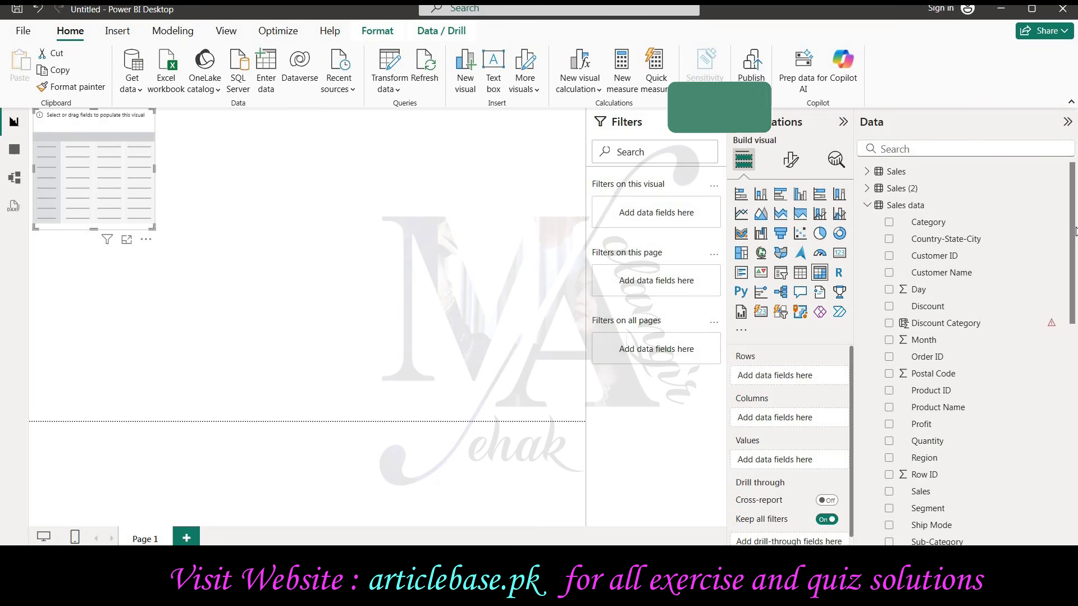
Try Discount Category from the Sales data table as the matrix rows, then apply the offered fix to remove the faulty field
left_click_drag(963, 328, 842, 380)
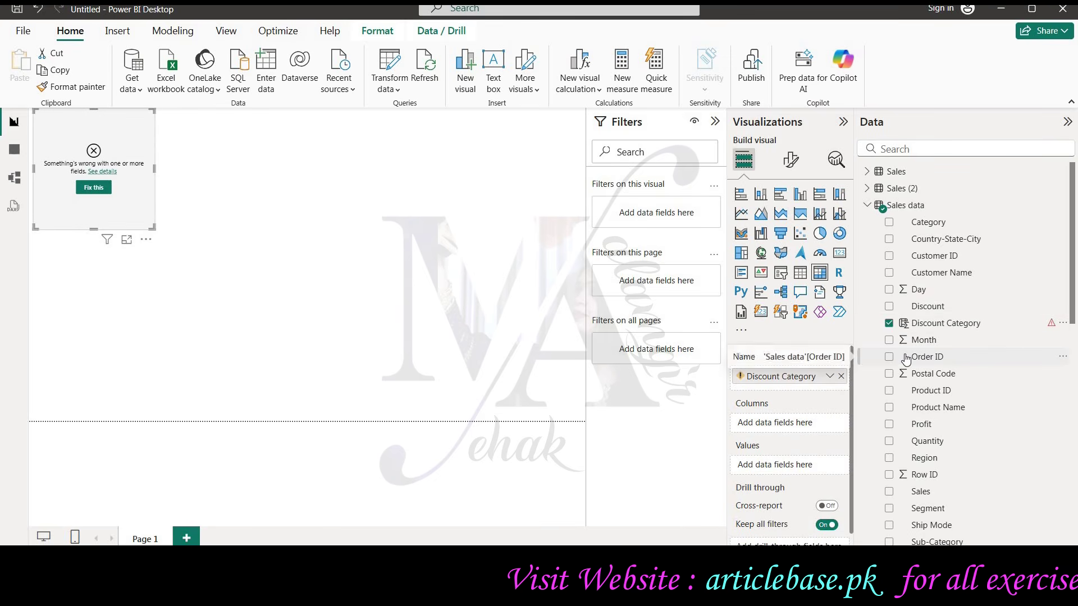
left_click(93, 187)
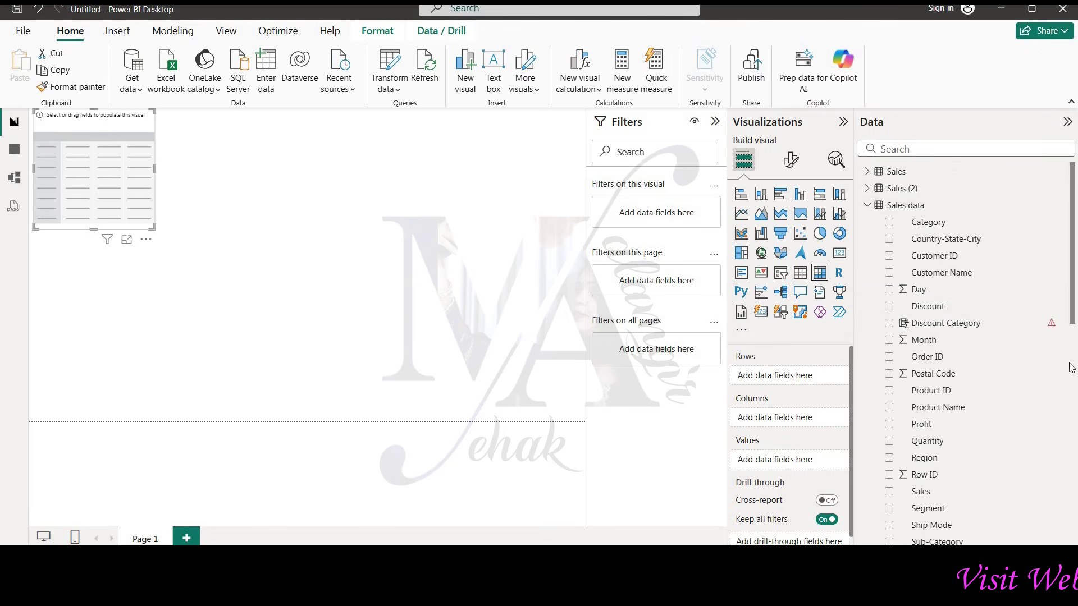
Collapse the Sales data table and add Discount Category from Sales data (2) to the matrix rows
scroll(1072, 368, "down", 5)
scroll(1076, 220, "up", 10)
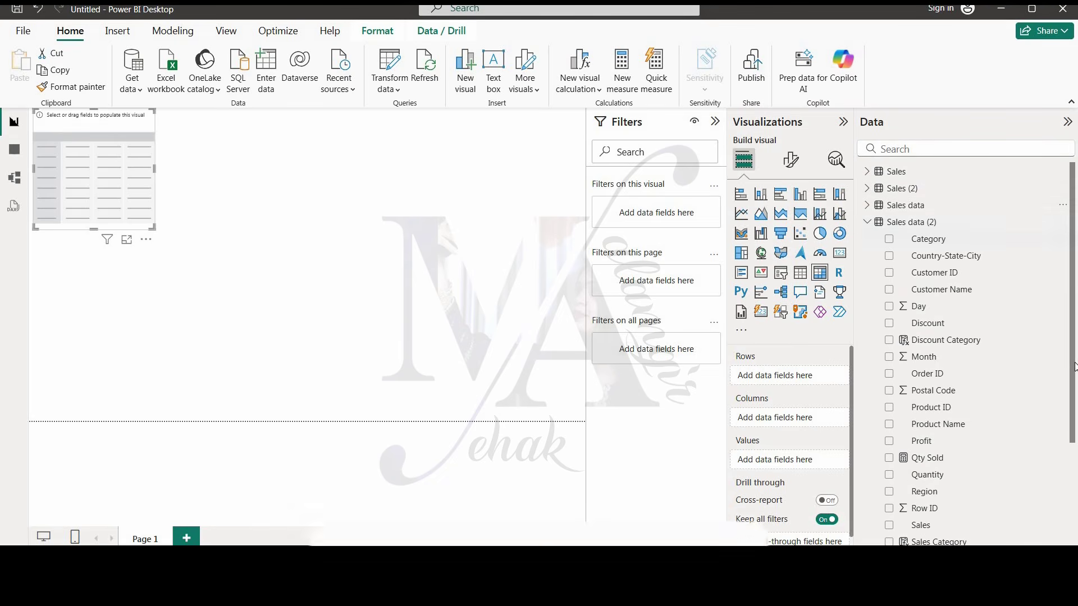
left_click_drag(984, 341, 794, 378)
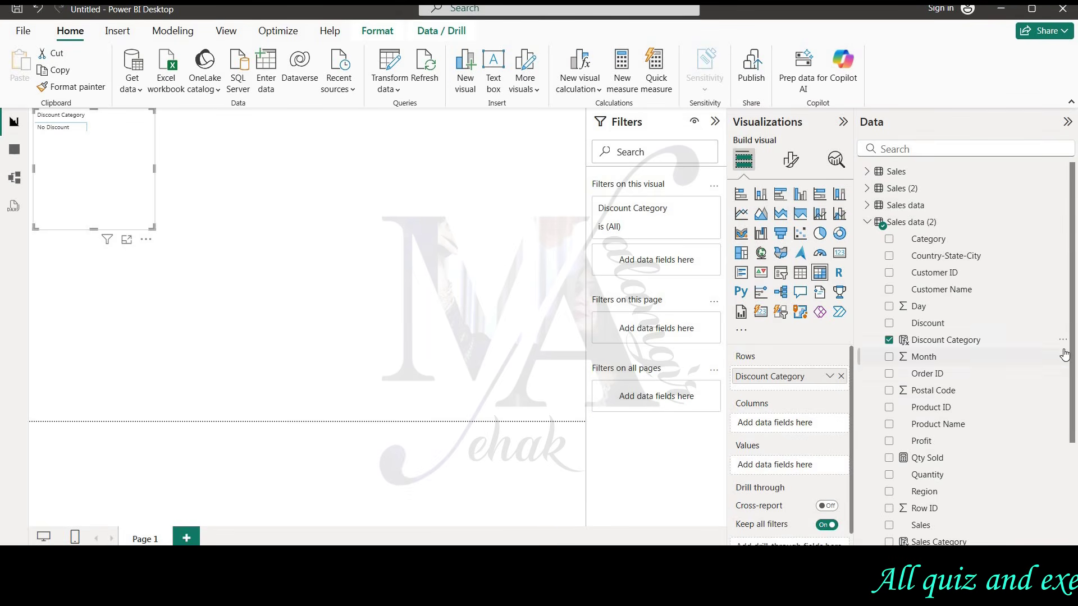
Add Sales Category from the Sales data (2) table to the matrix rows below Discount Category
left_click_drag(1072, 350, 1076, 473)
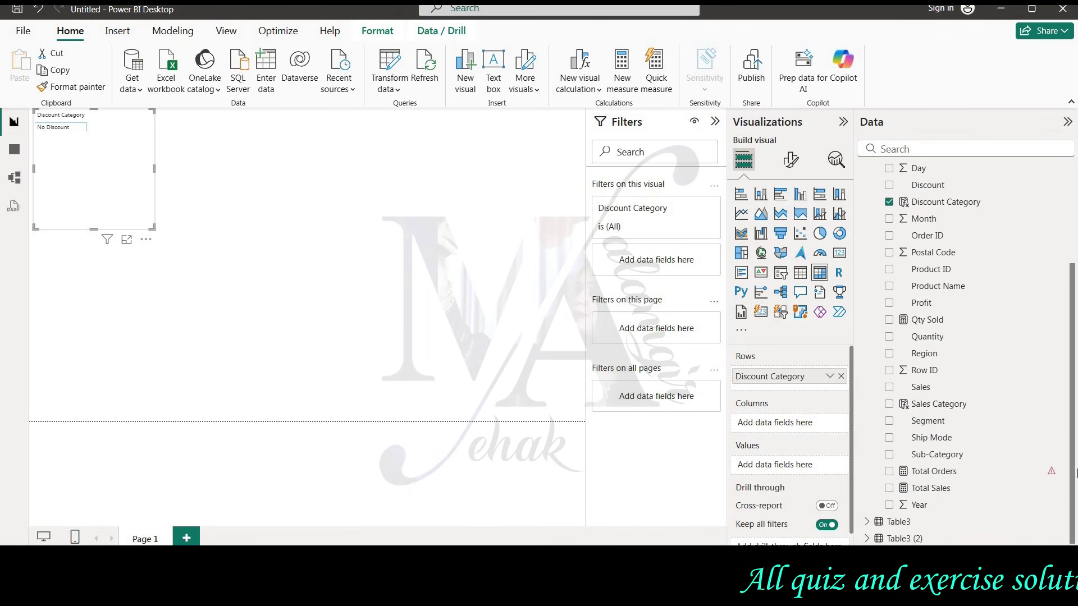
scroll(938, 283, "up", 5)
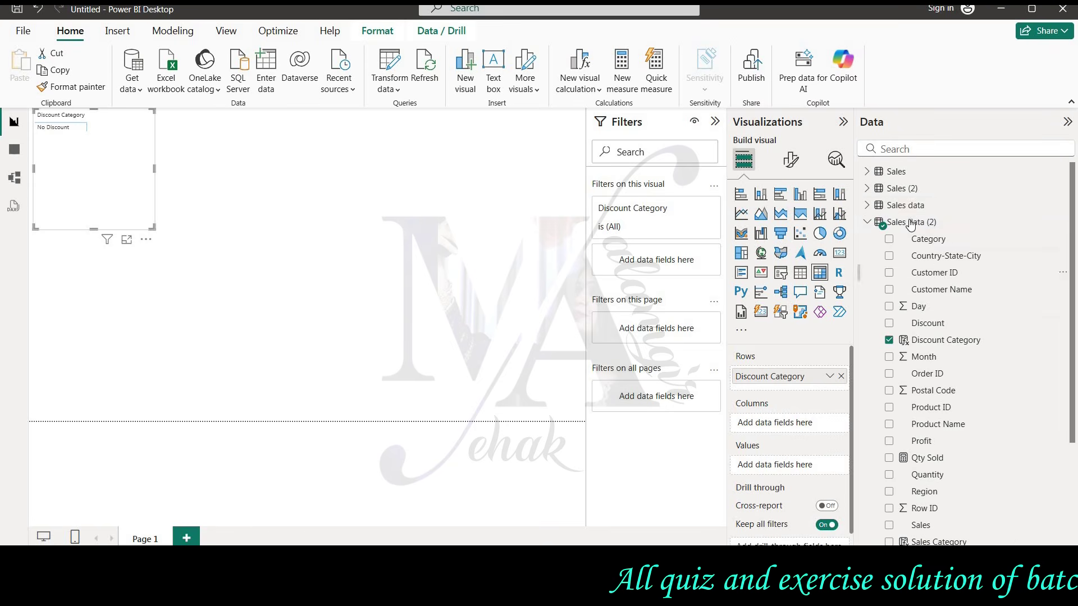
left_click(867, 205)
left_click_drag(1074, 251, 1076, 310)
scroll(1061, 286, "down", 4)
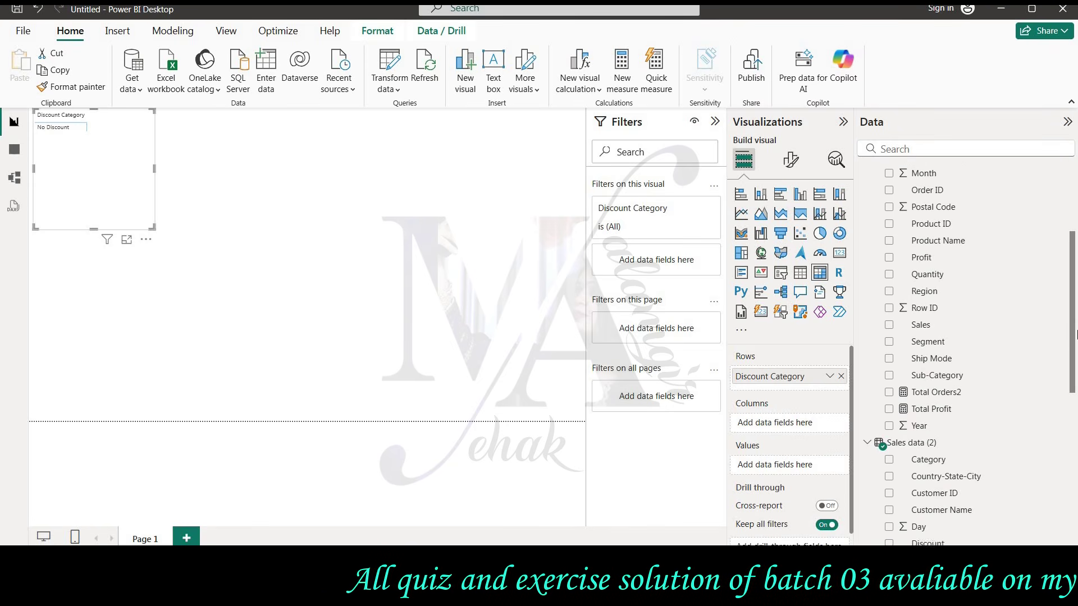
scroll(1060, 278, "up", 6)
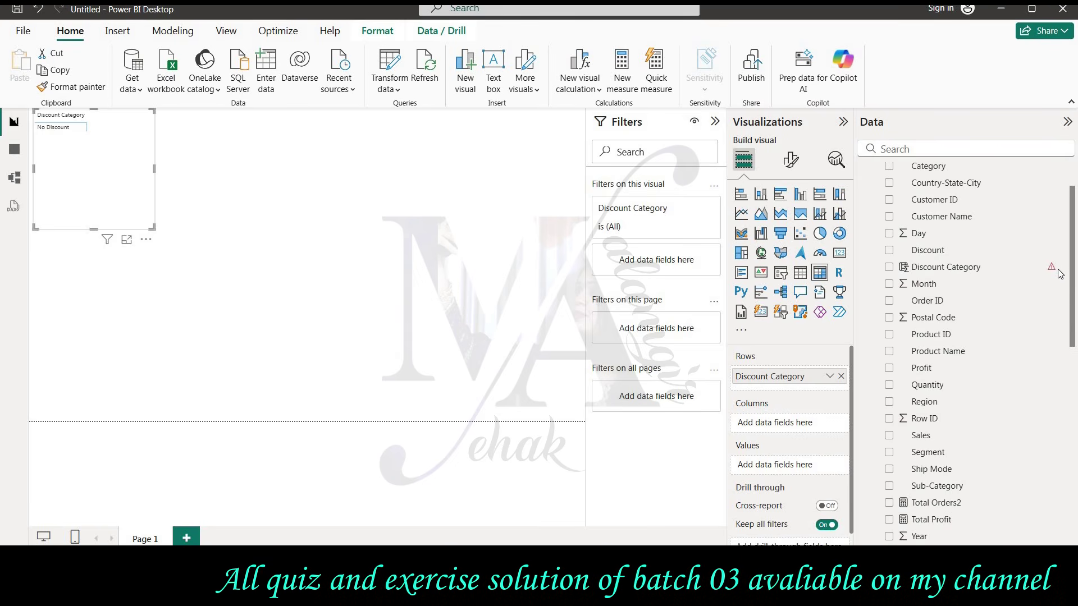
scroll(1053, 253, "up", 2)
left_click_drag(1074, 256, 1076, 474)
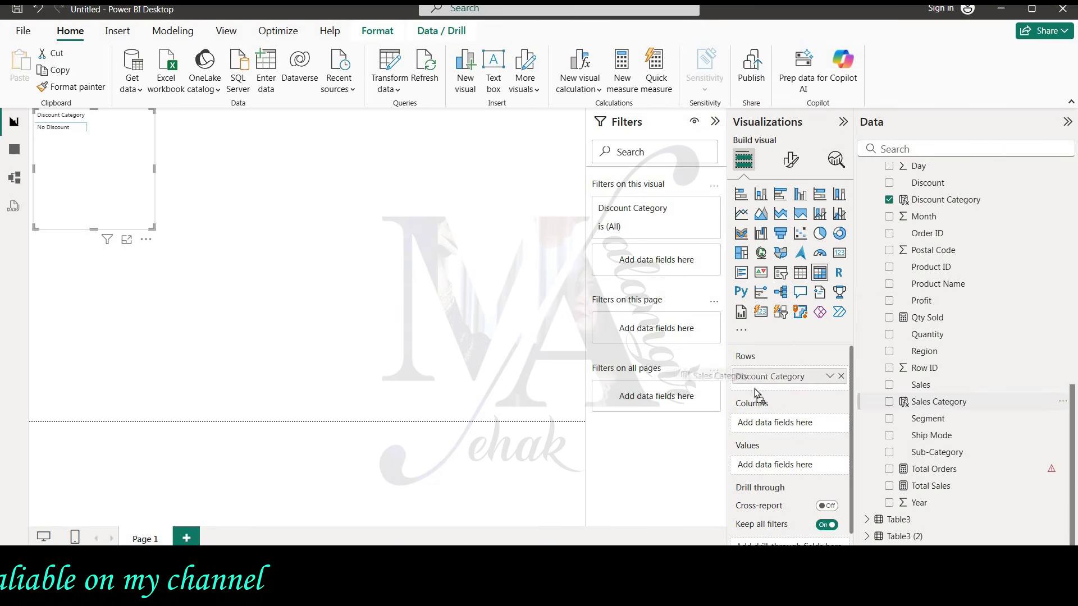
left_click(862, 390)
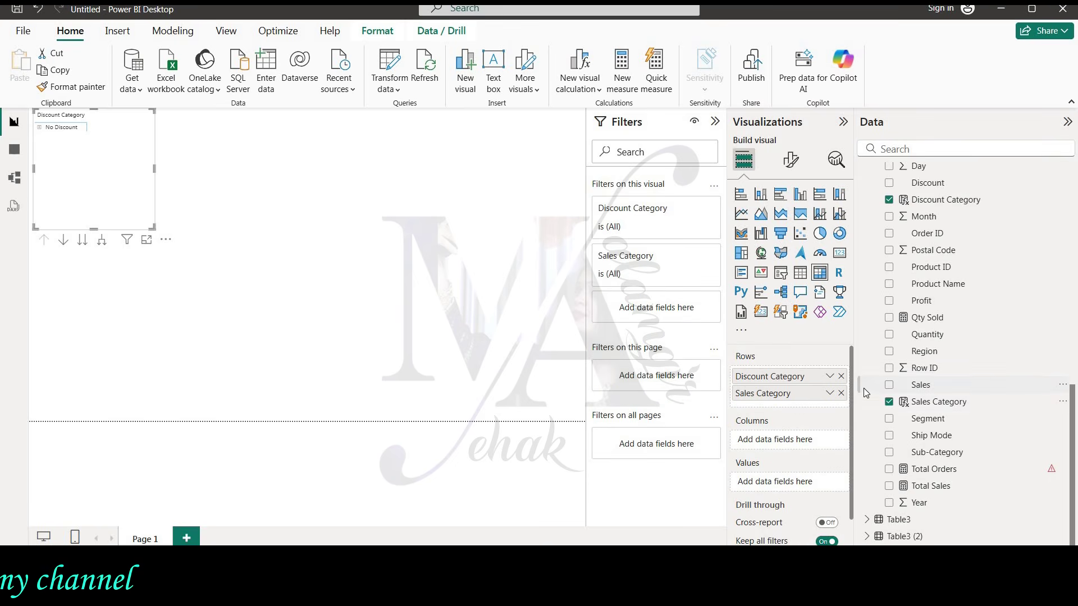
Add the Total Sales and Qty Sold measures from Sales data (2) to the matrix values, with Qty Sold placed first
scroll(835, 415, "down", 1)
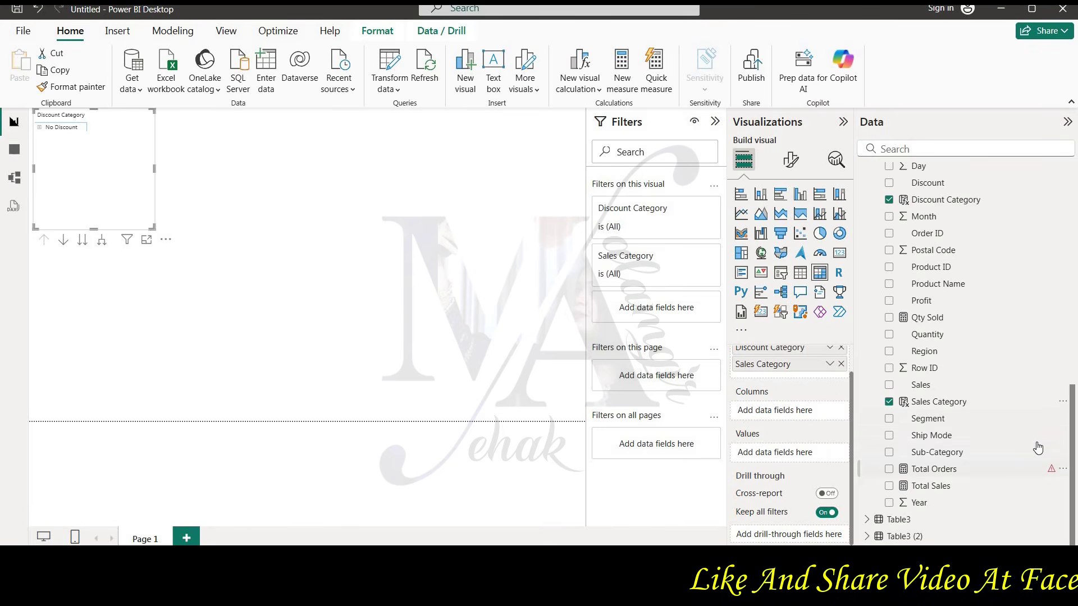
scroll(1033, 443, "up", 15)
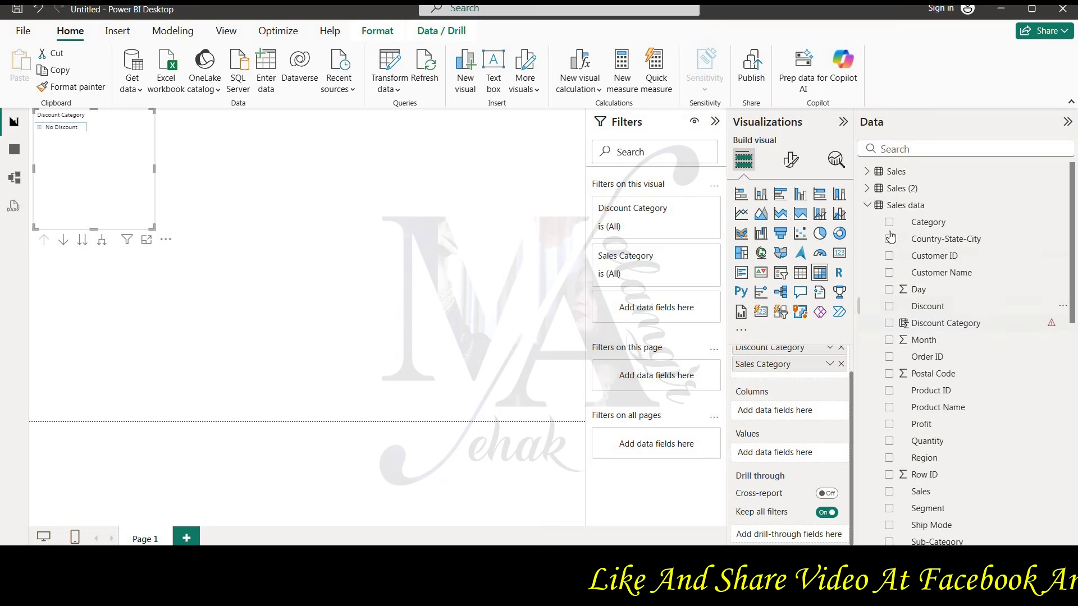
left_click(865, 208)
left_click(865, 207)
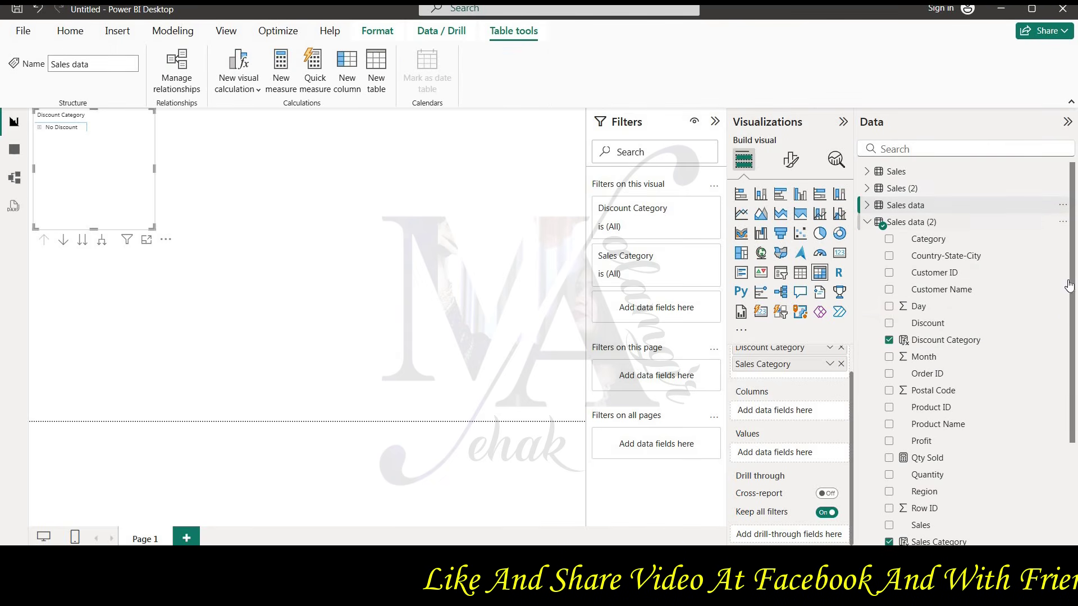
scroll(1075, 347, "down", 1)
scroll(924, 332, "down", 4)
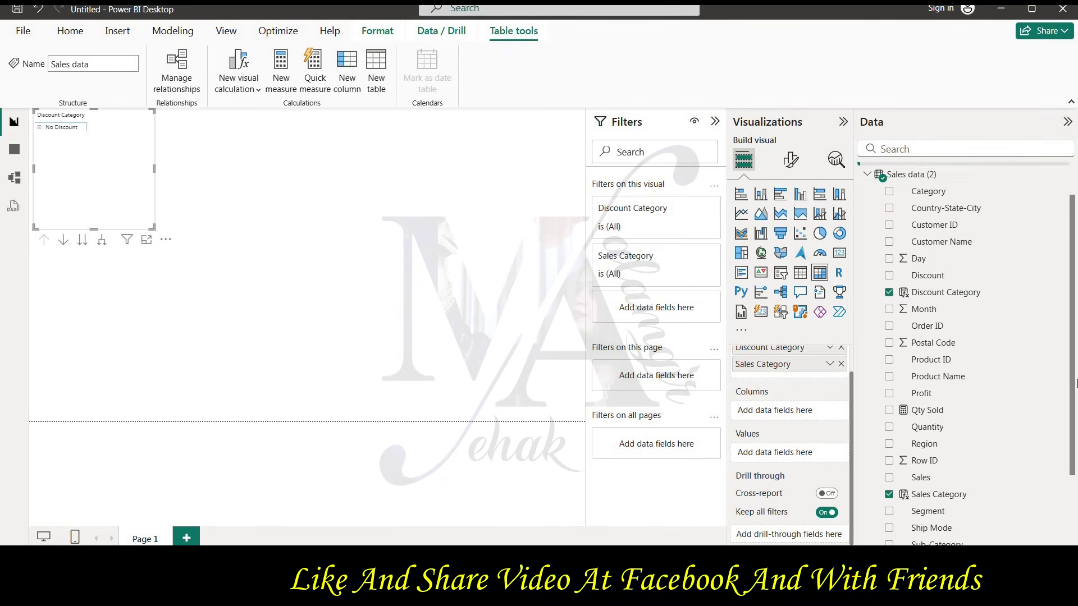
left_click_drag(924, 332, 816, 416)
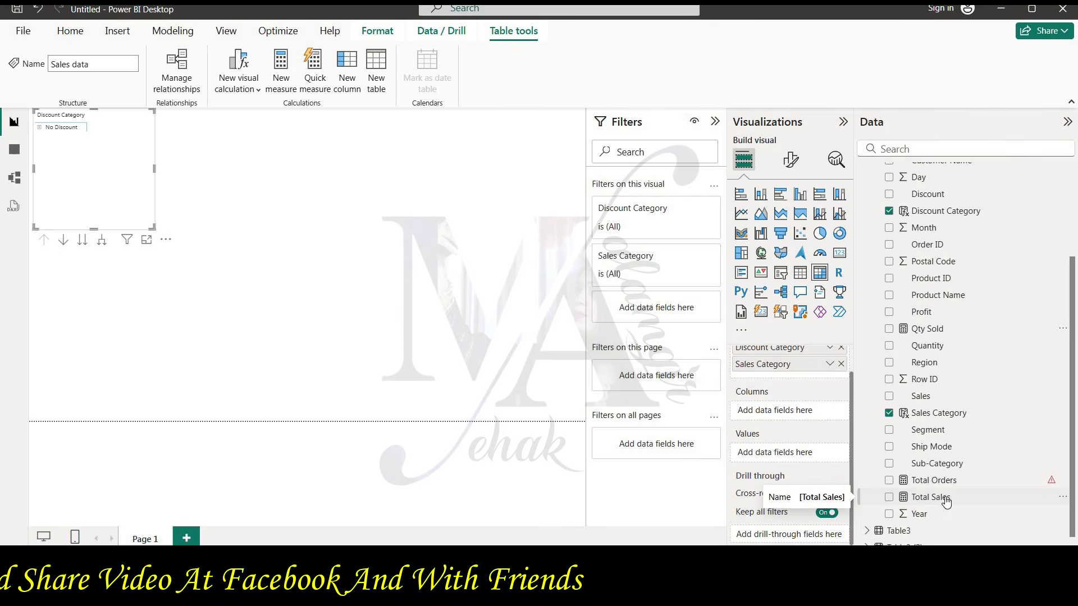
left_click_drag(947, 501, 800, 455)
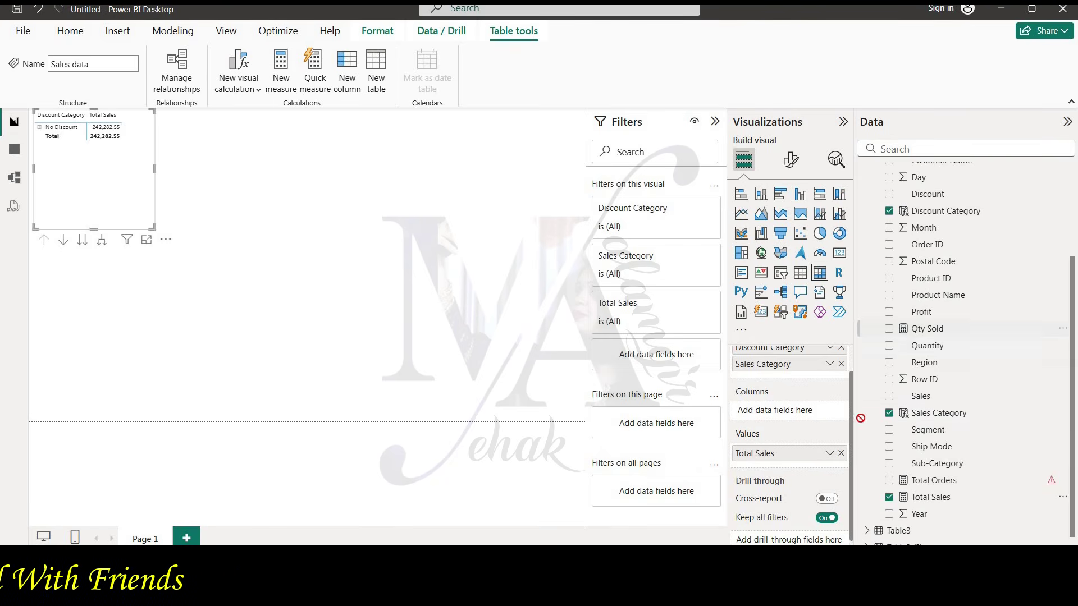
left_click_drag(790, 458, 790, 458)
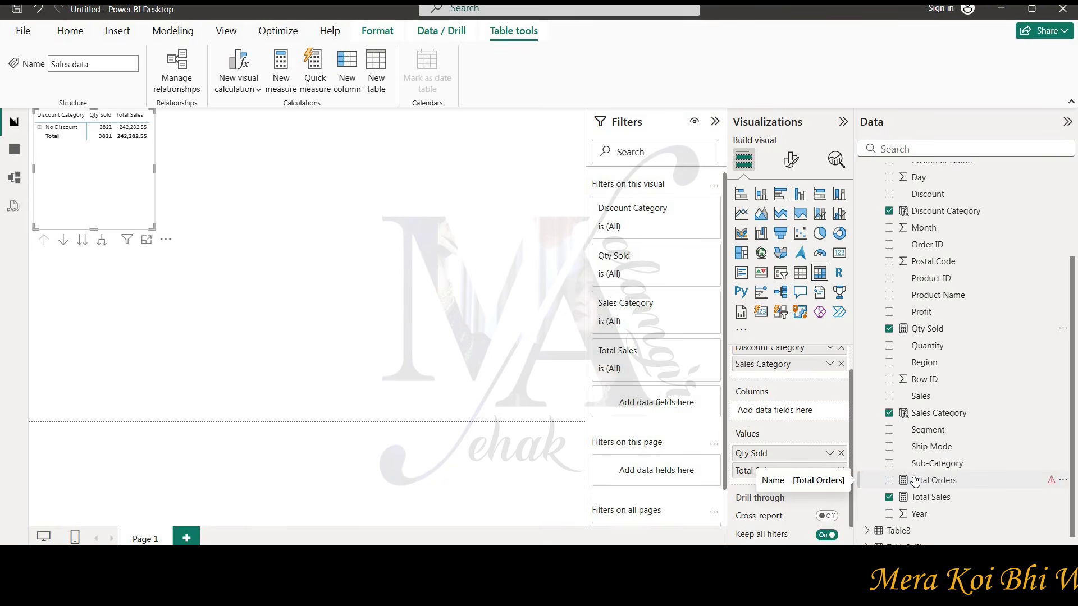
Add the Total Orders2 and Total Profit measures from the Sales data table to the matrix values below Total Sales
scroll(943, 452, "down", 1)
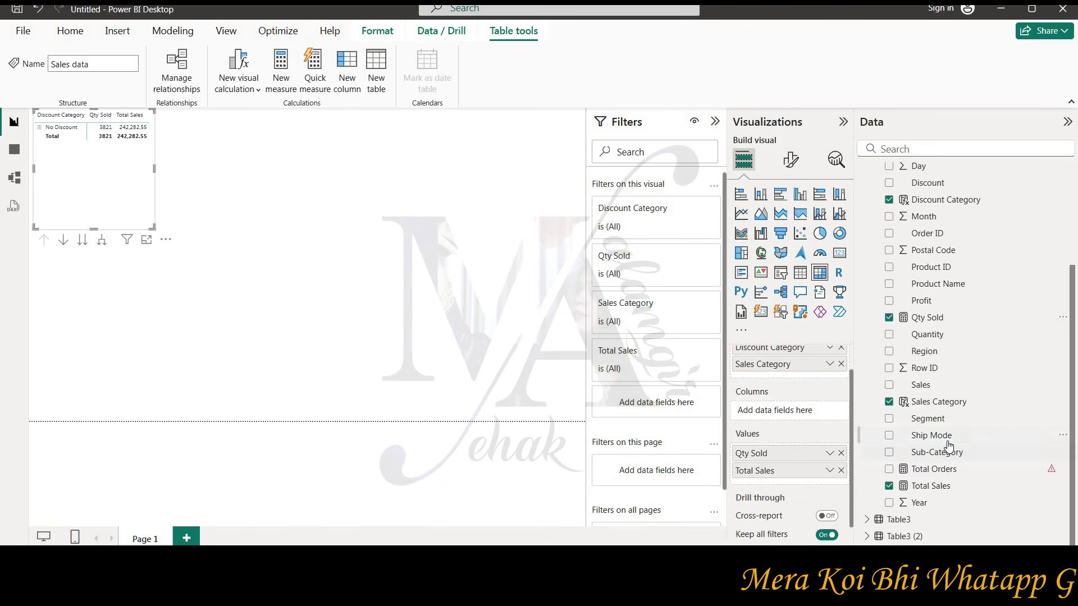
scroll(949, 445, "up", 5)
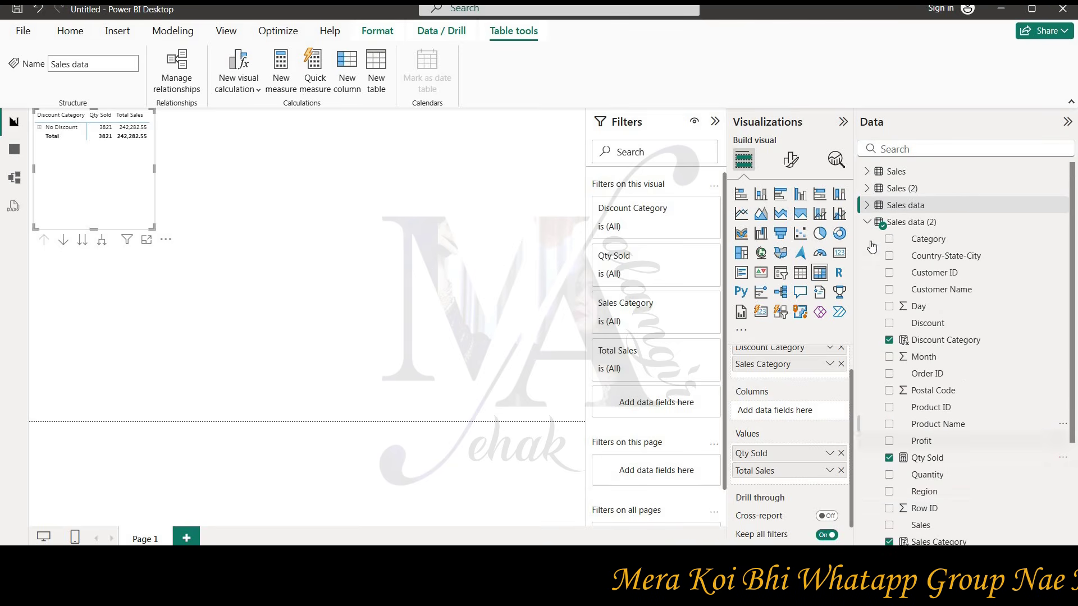
left_click(867, 220)
left_click(867, 205)
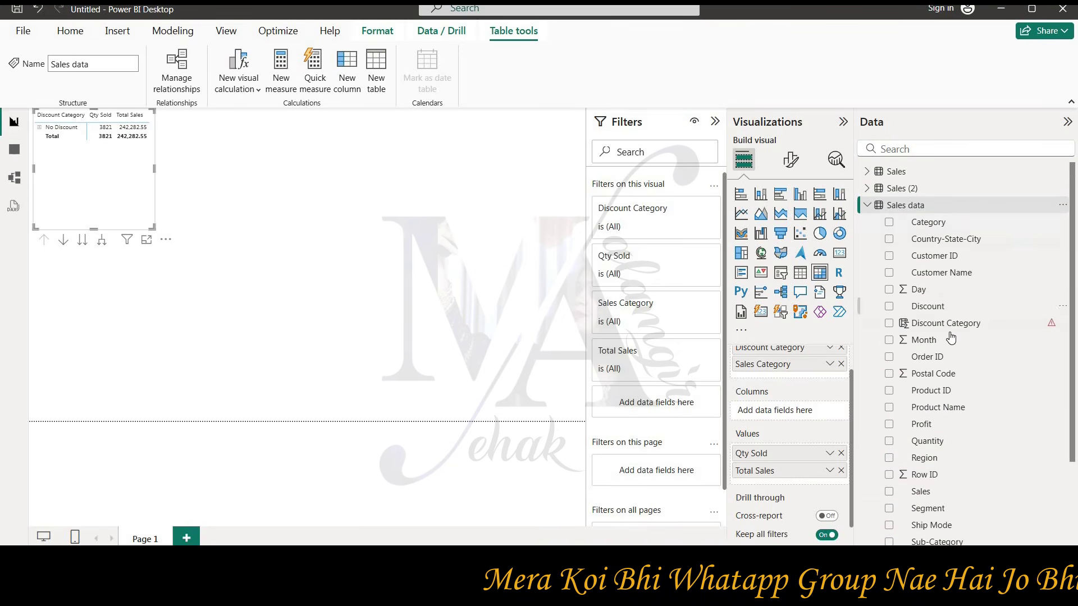
scroll(951, 337, "down", 3)
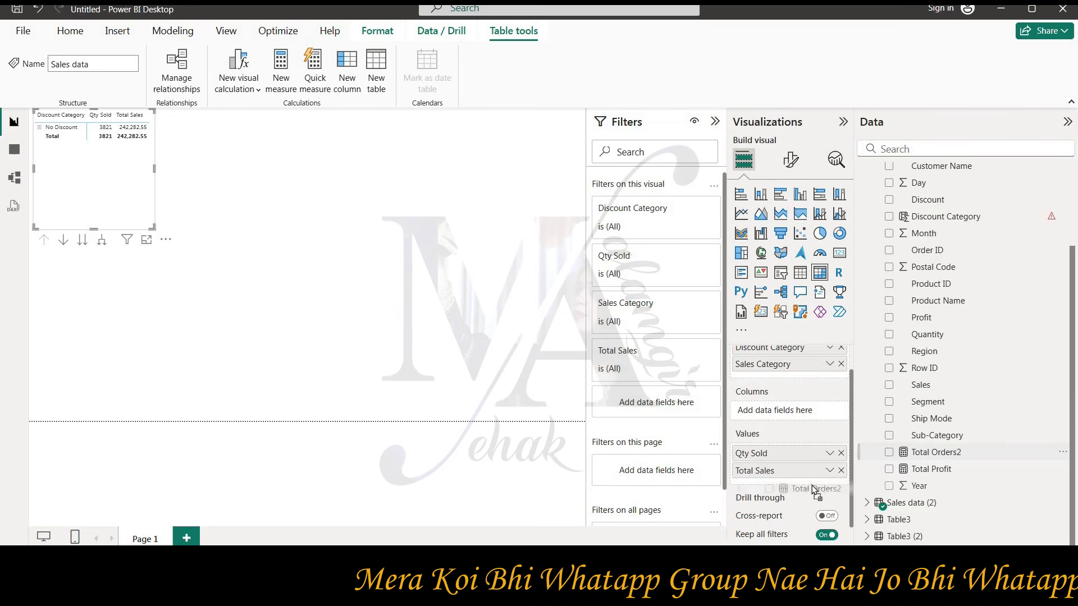
left_click(910, 458)
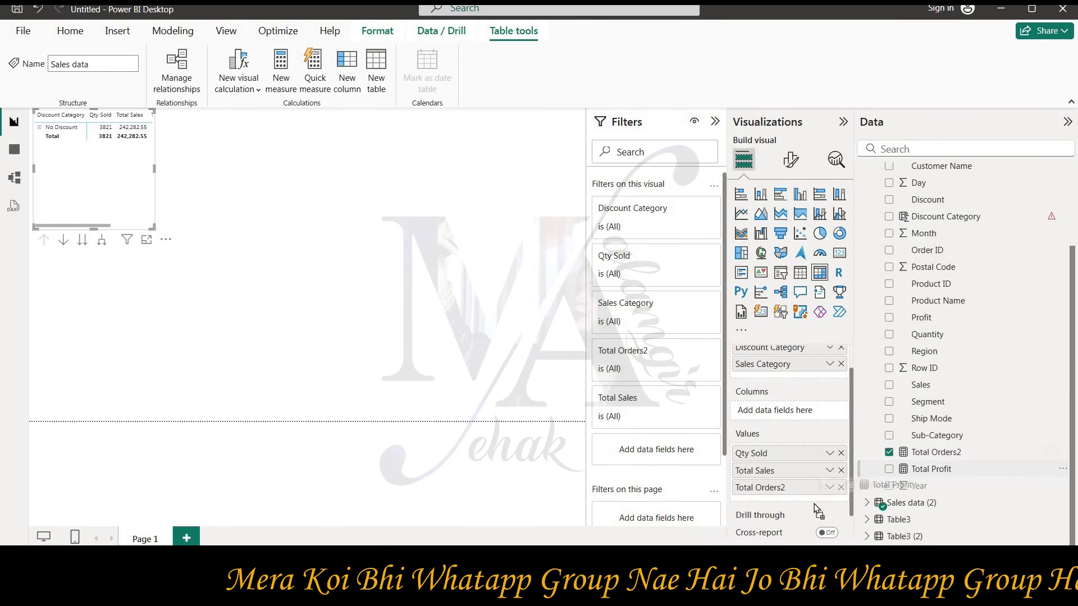
left_click_drag(811, 507, 809, 504)
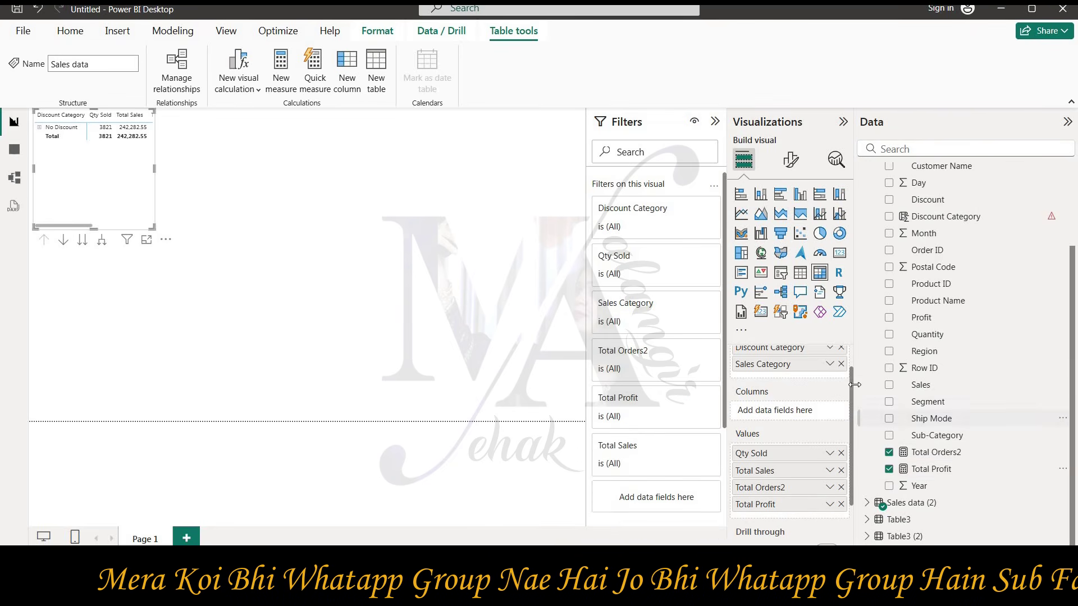
Show the matrix in focus mode, expand its No Discount row and capture the Power BI window
scroll(842, 412, "up", 1)
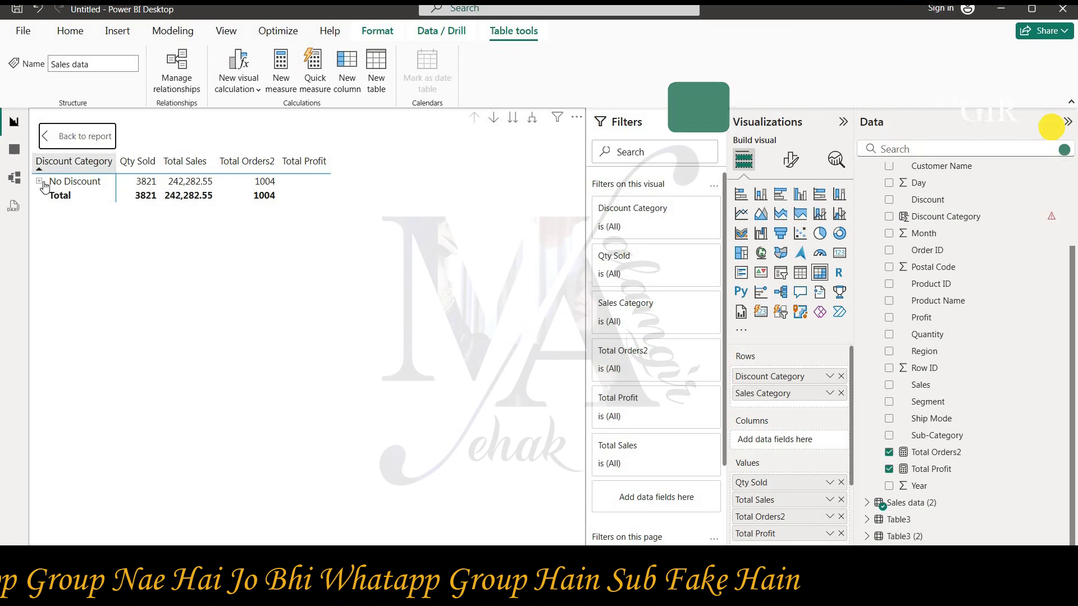
left_click(40, 181)
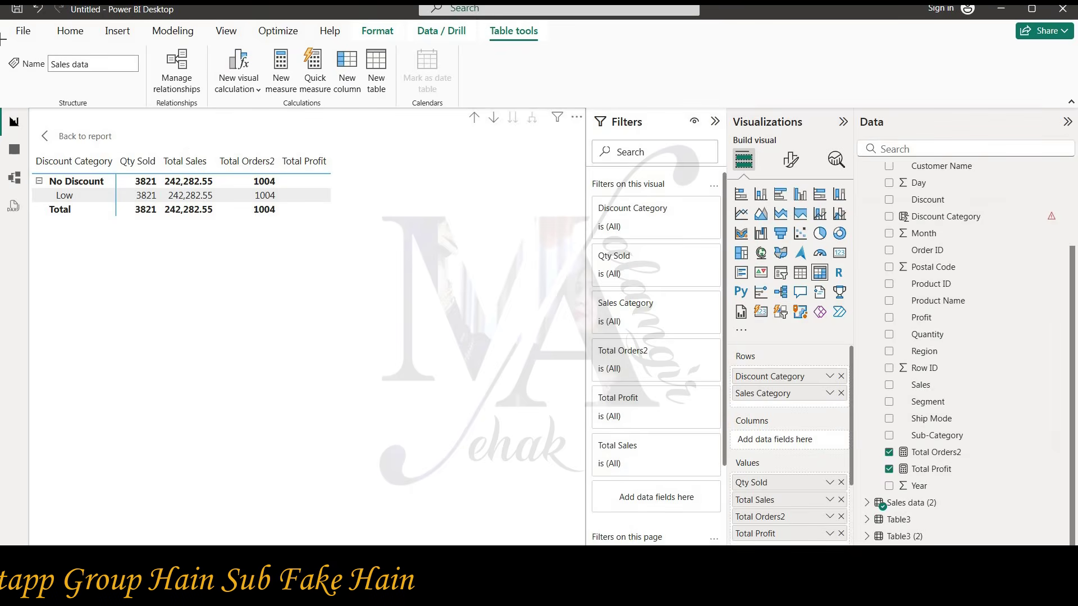
key("super+shift+s")
left_click_drag(2, 20, 559, 230)
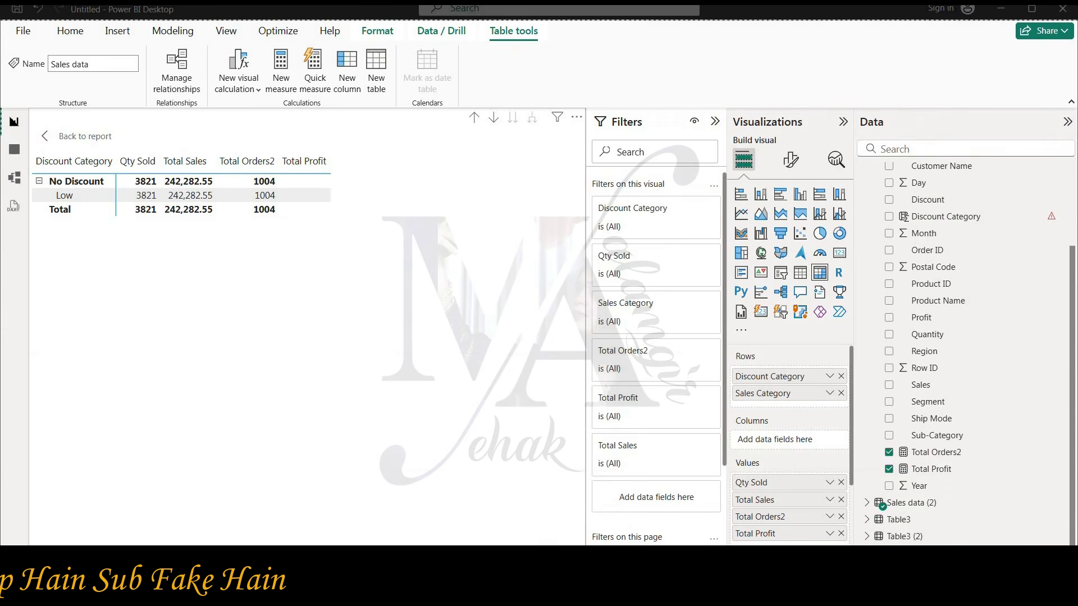
Switch to Word, paste the capture below the task 3 heading on validating the measures, and return to Power BI
key("alt+Tab")
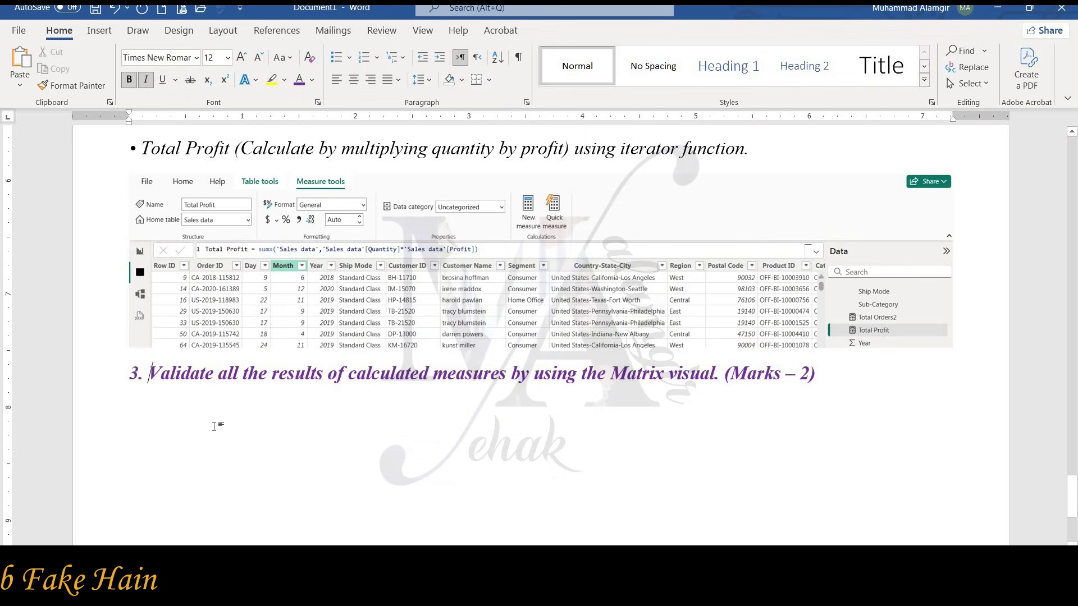
left_click(857, 360)
left_click(852, 373)
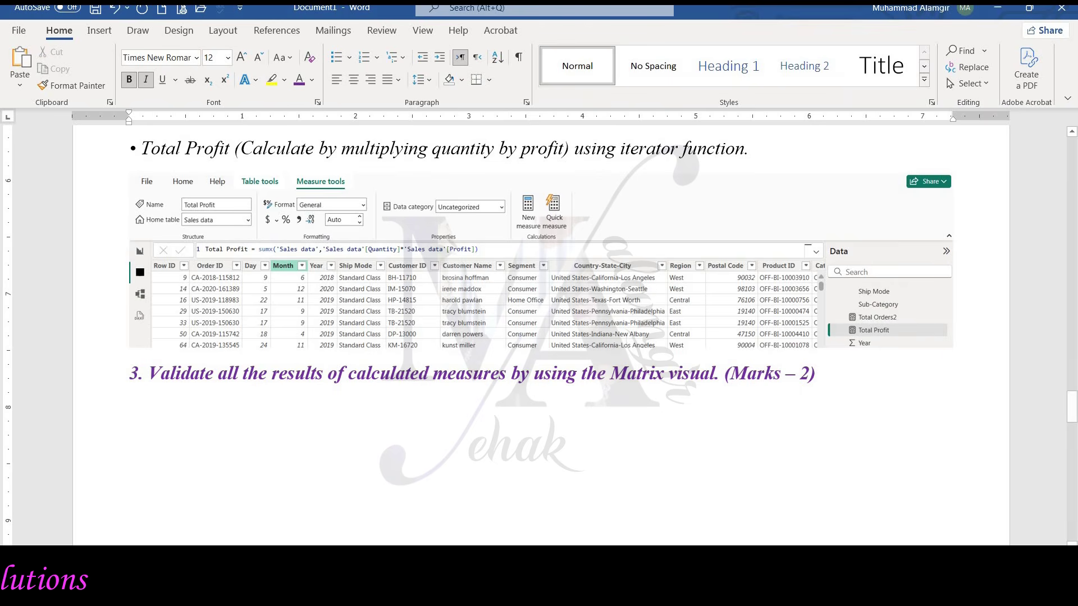
key("ctrl+v")
key("alt+Tab")
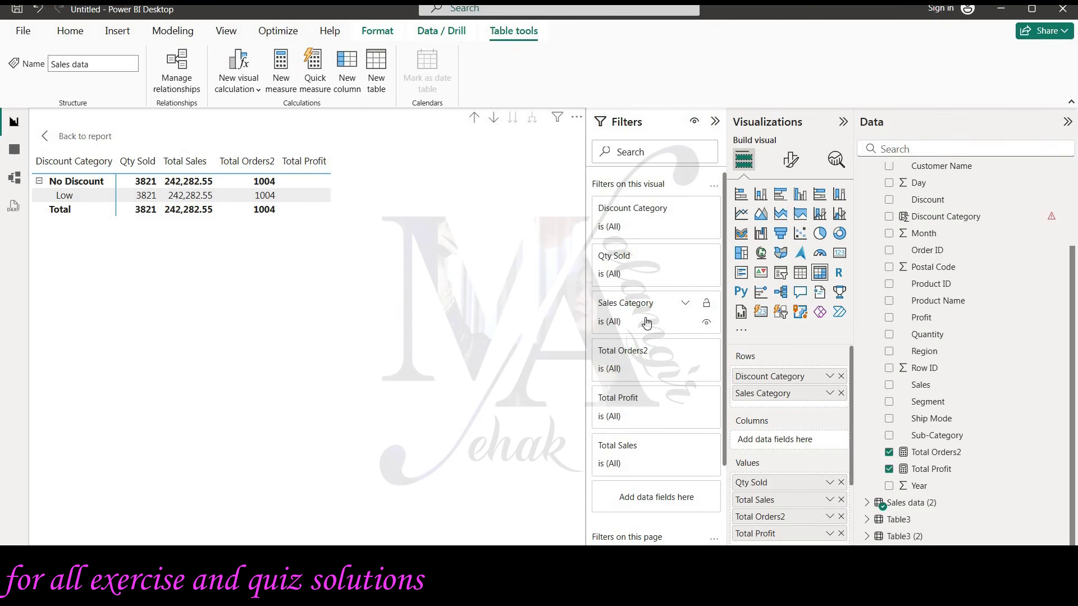
scroll(645, 321, "down", 3)
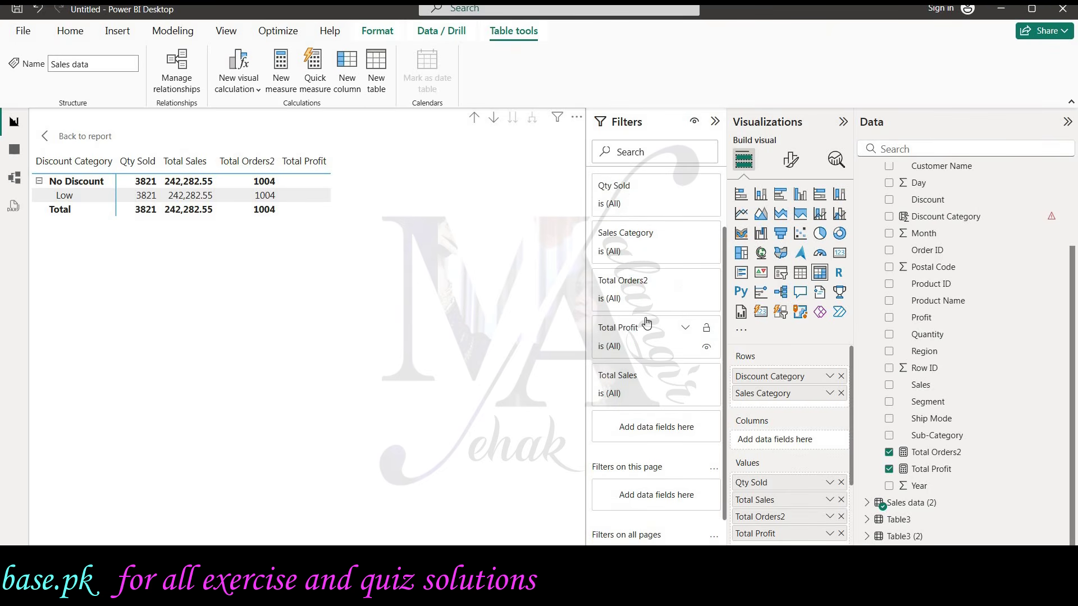
scroll(646, 322, "up", 3)
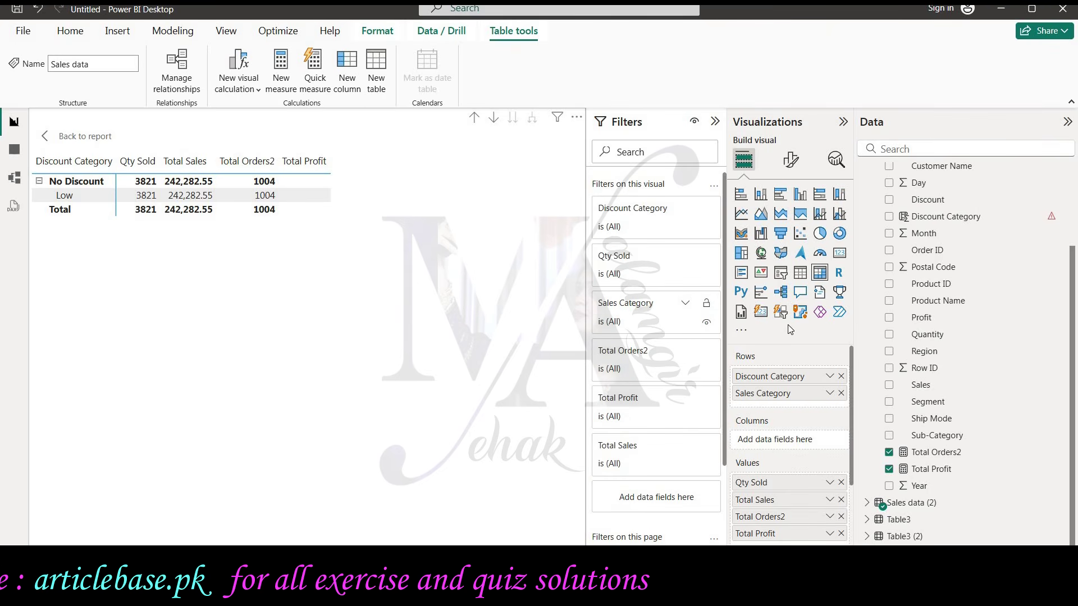
scroll(945, 347, "up", 5)
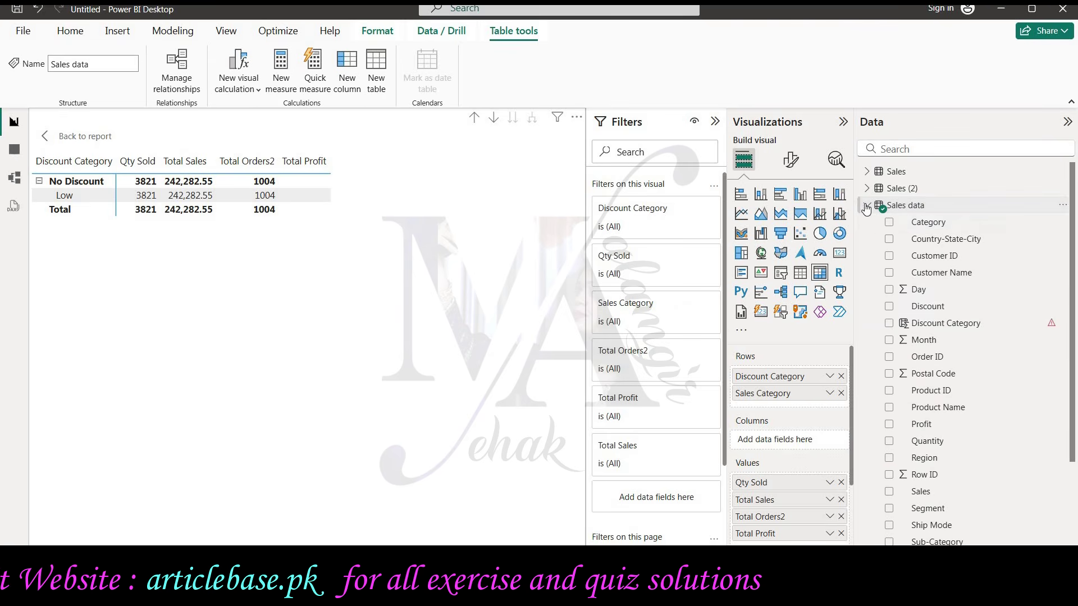
left_click(902, 206)
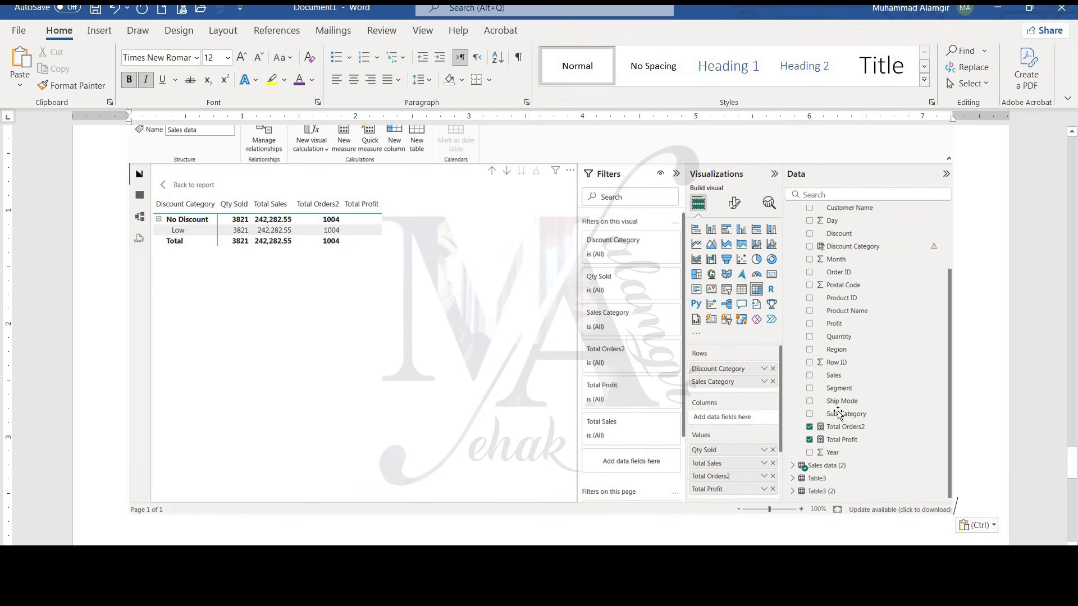
mouse_move(1073, 465)
left_mouse_down()
mouse_move(1076, 302)
mouse_move(1075, 464)
left_mouse_up()
key("ctrl+v")
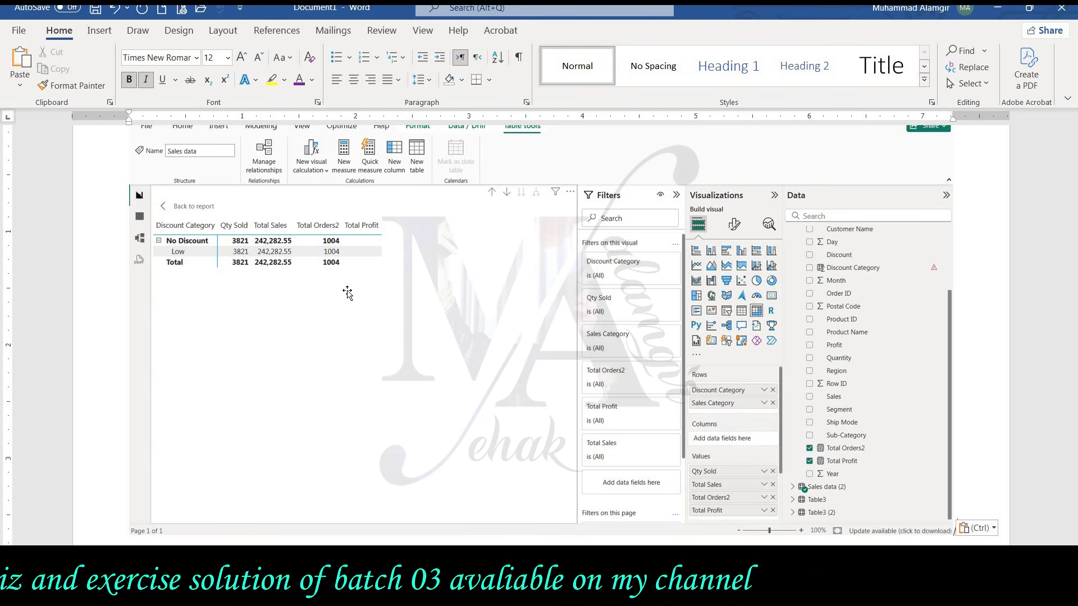
Switch to the browser and look through the YouTube channel's Videos page for the published quiz and exercise solutions
key("alt+Tab")
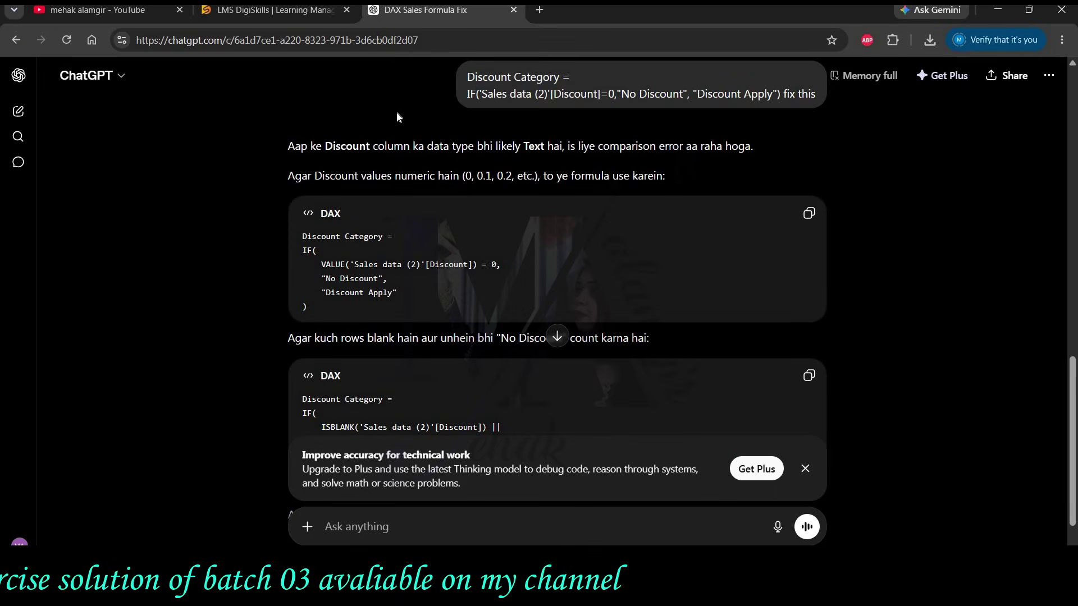
left_click(165, 17)
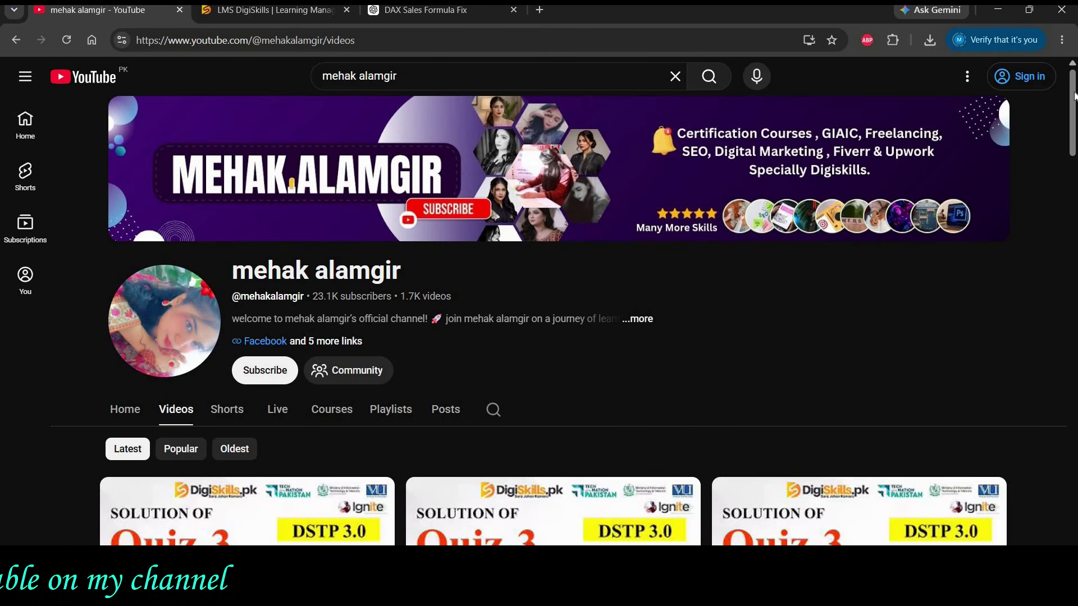
scroll(1074, 95, "down", 3)
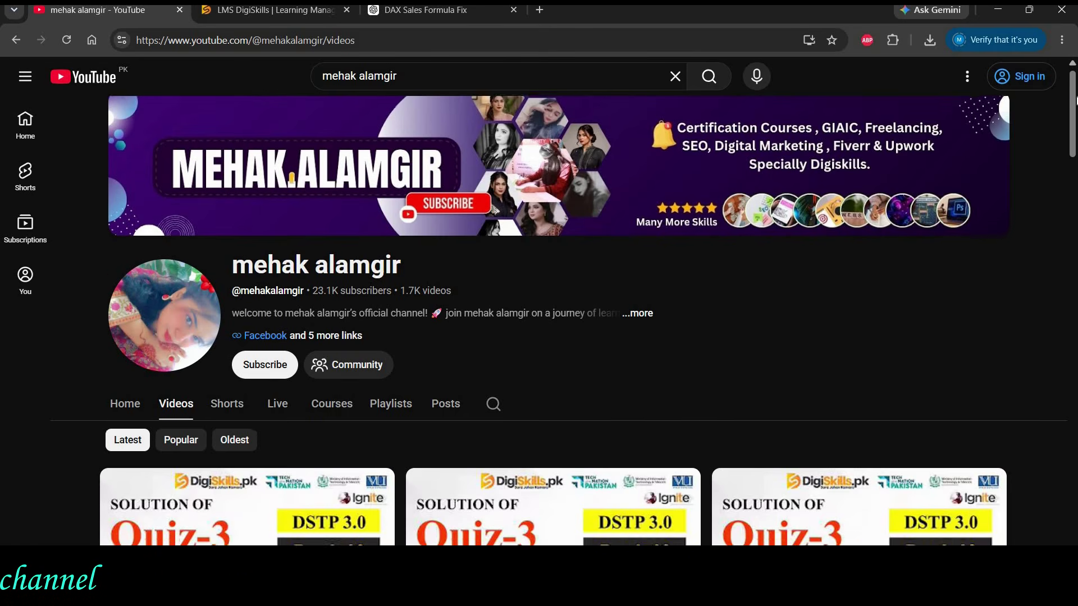
scroll(558, 320, "down", 3)
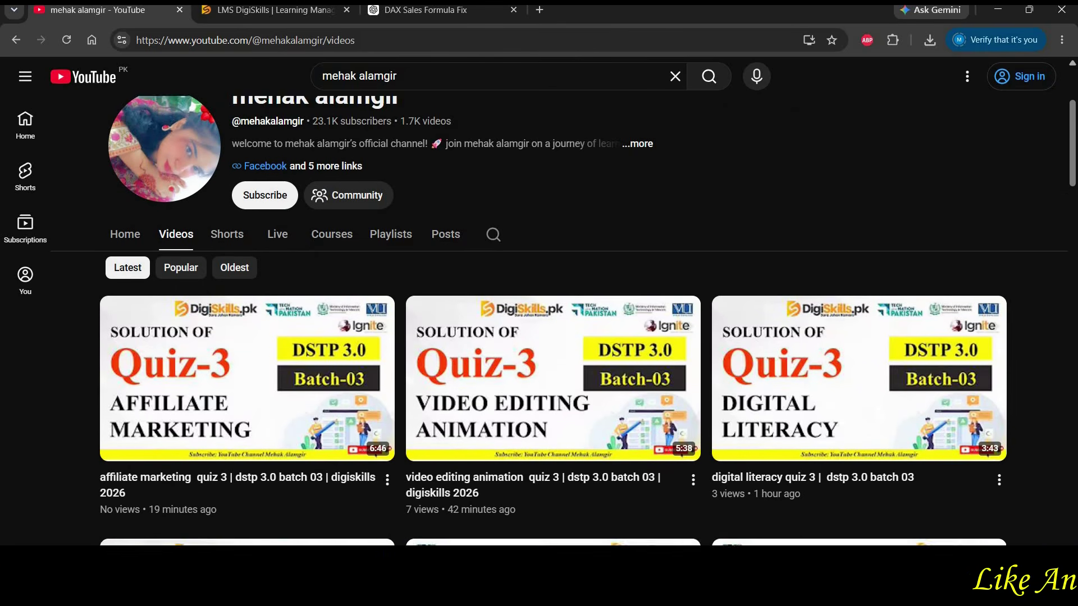
scroll(558, 321, "down", 3)
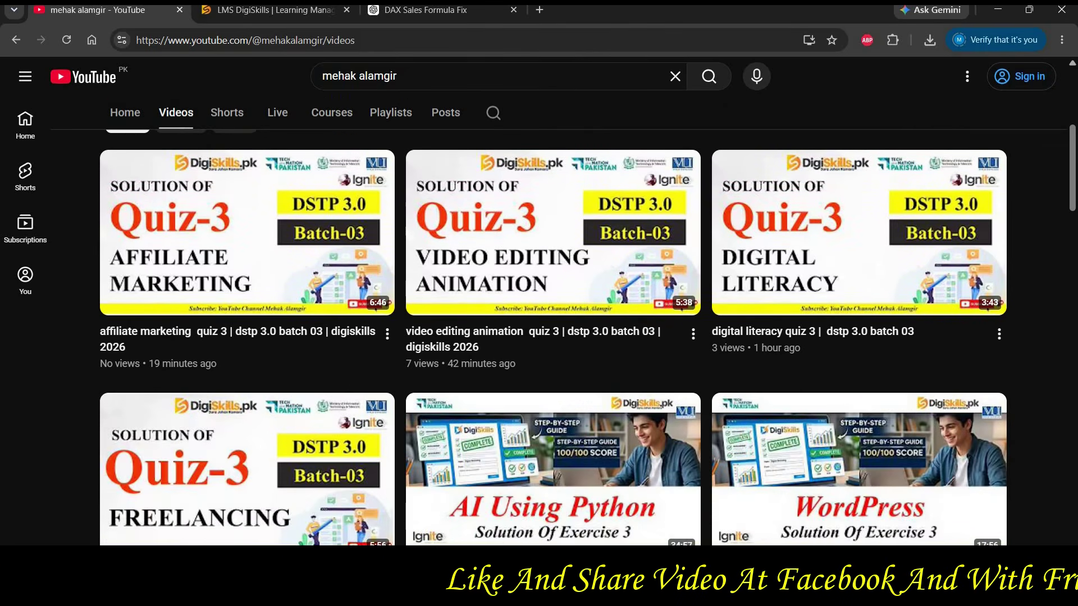
scroll(1073, 241, "down", 7)
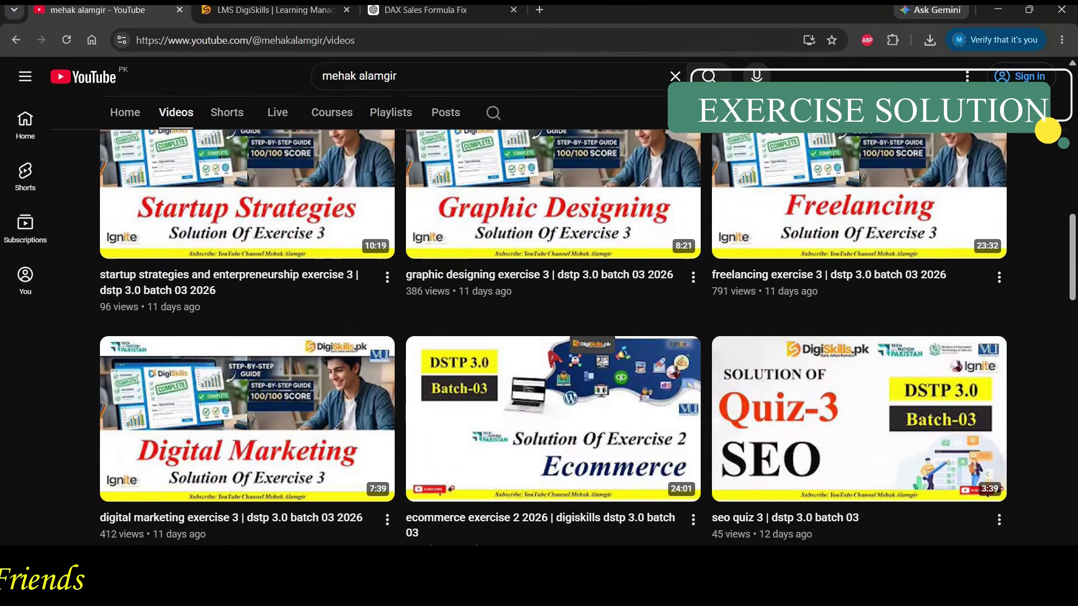
left_click(917, 585)
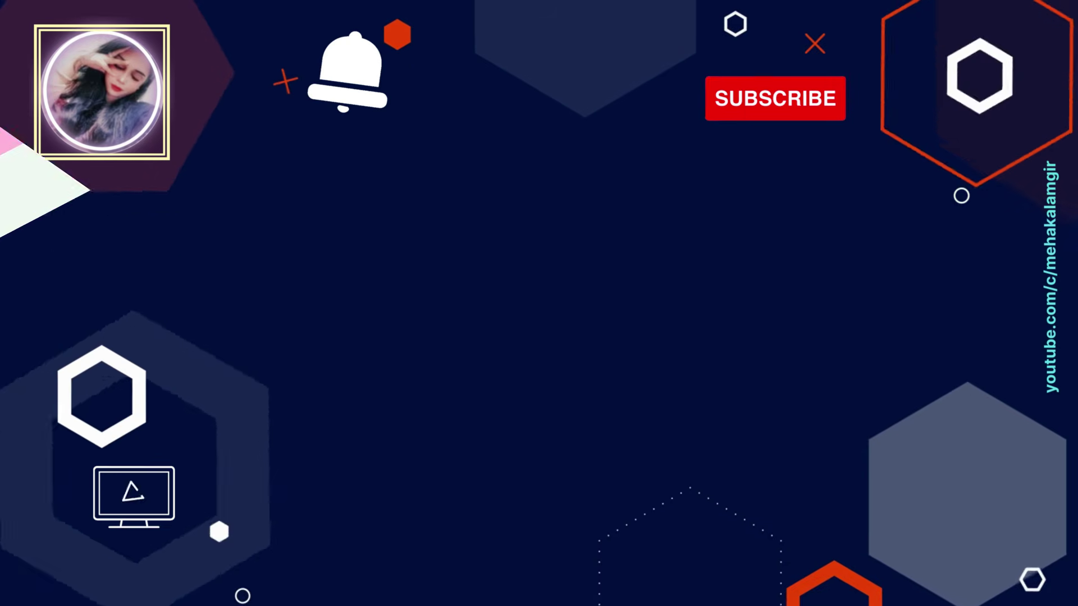